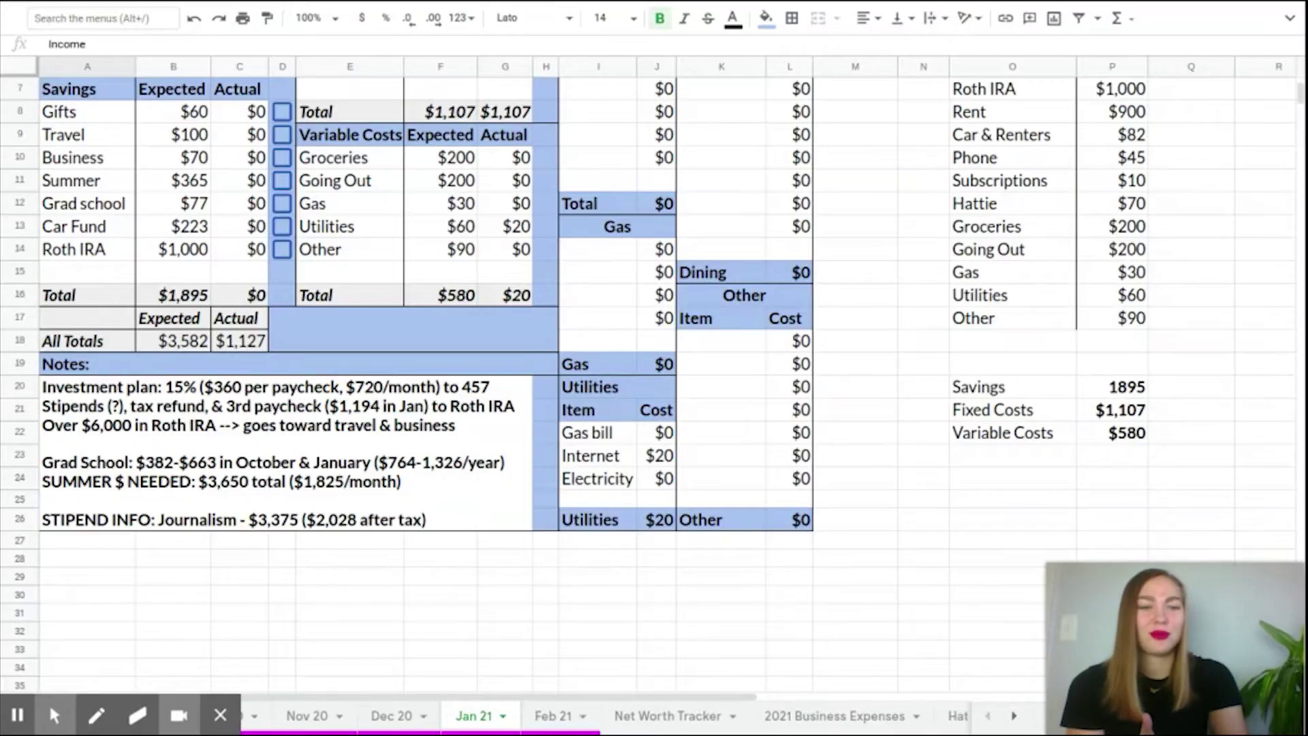
- Compare the Dec 20 budget sheet with the Jan 21 budget sheet
{"action": "scroll", "coordinate": [560, 640], "scroll_direction": "up", "scroll_amount": 2}
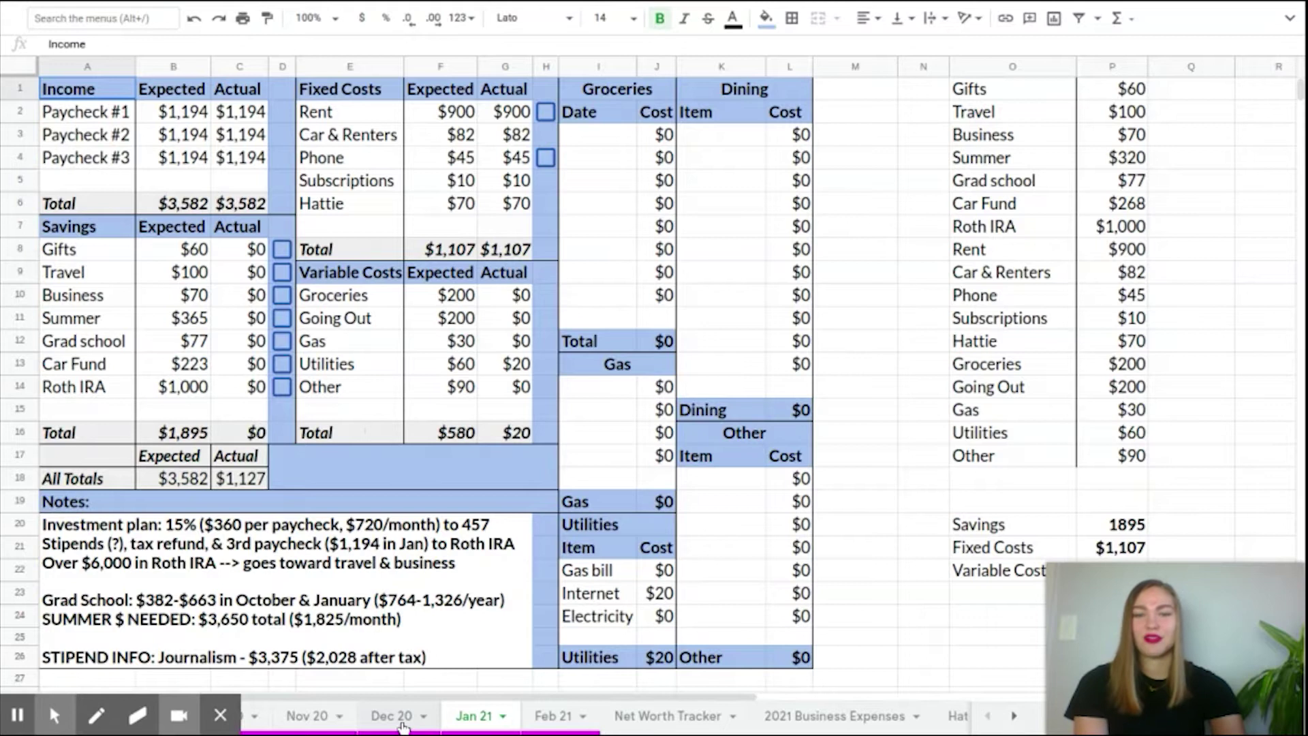
{"action": "left_click", "coordinate": [393, 716]}
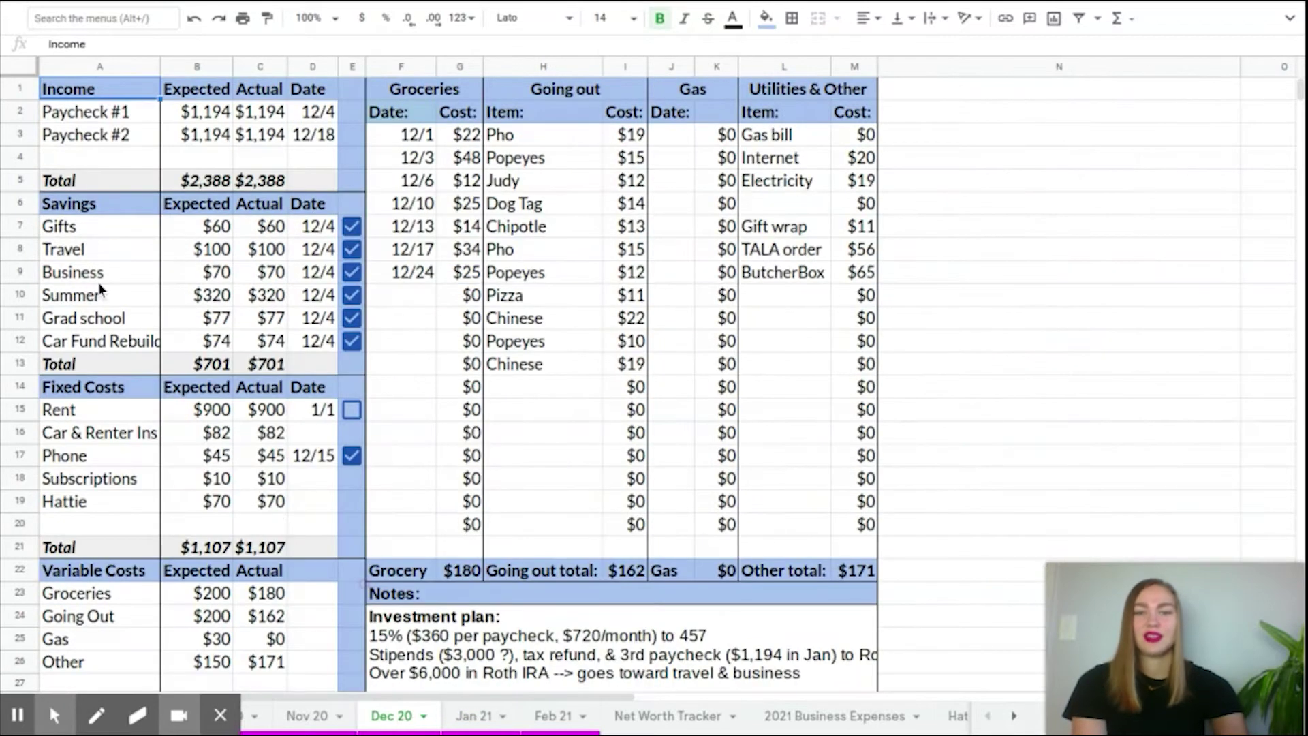
{"action": "scroll", "coordinate": [273, 382], "scroll_direction": "down", "scroll_amount": 3}
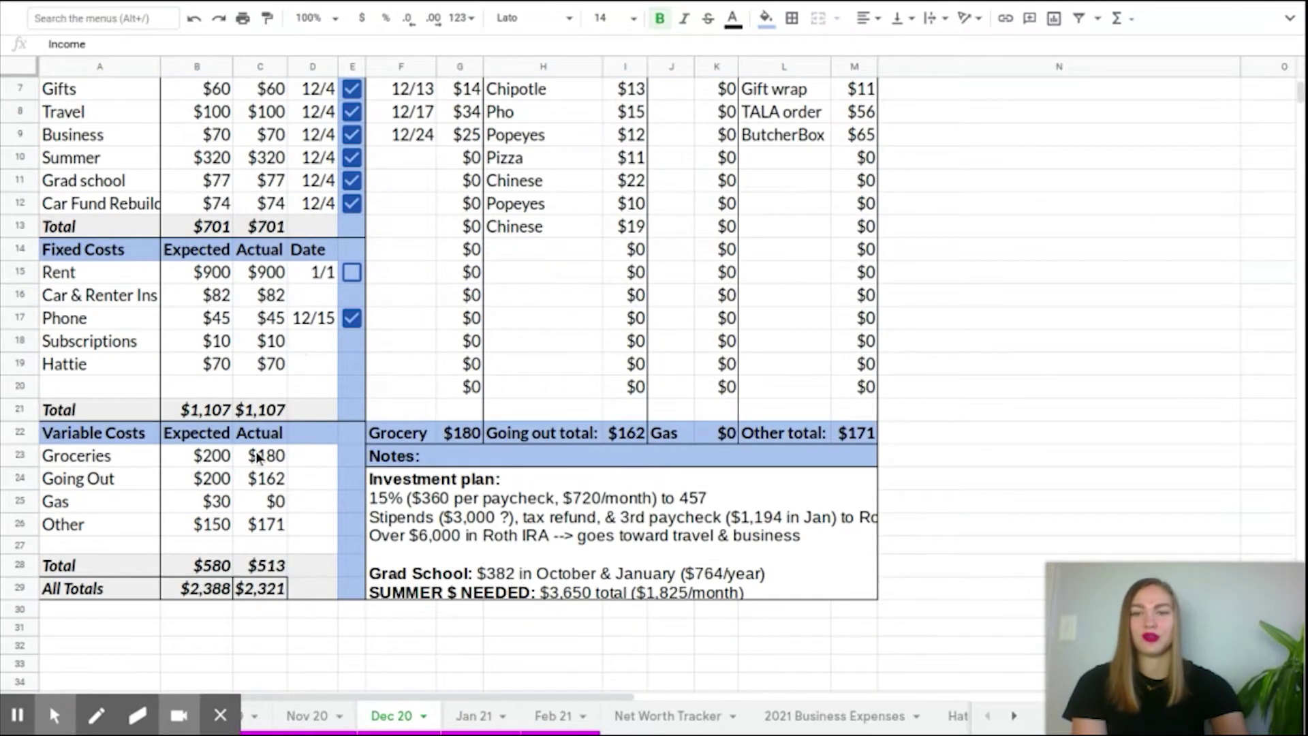
{"action": "scroll", "coordinate": [274, 502], "scroll_direction": "up", "scroll_amount": 3}
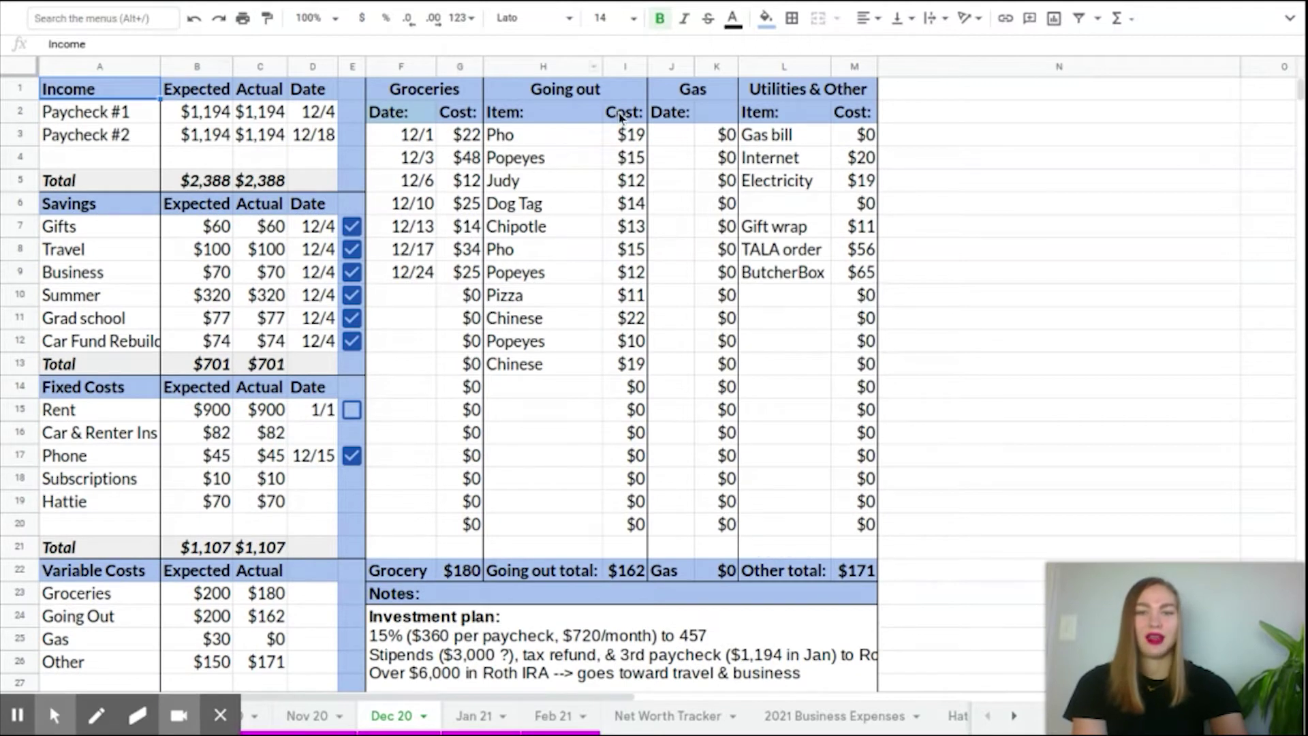
{"action": "scroll", "coordinate": [784, 341], "scroll_direction": "down", "scroll_amount": 2}
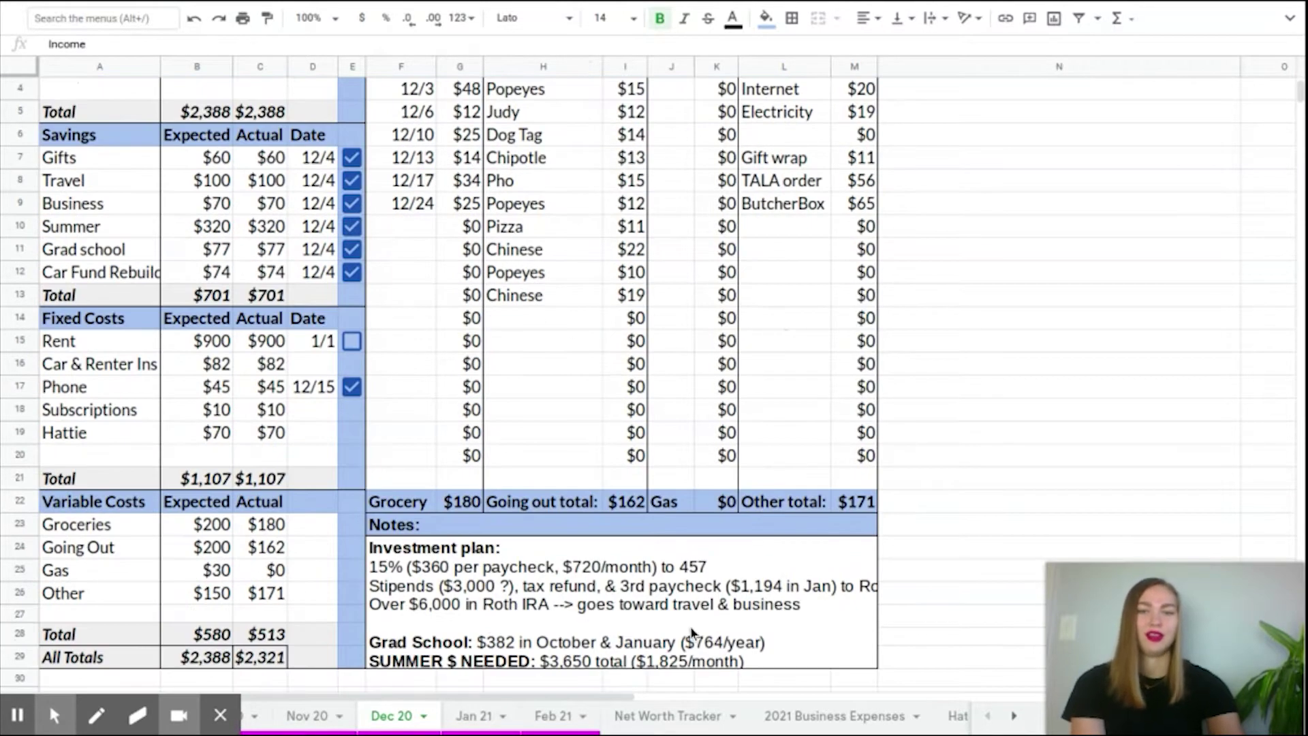
{"action": "scroll", "coordinate": [674, 636], "scroll_direction": "up", "scroll_amount": 2}
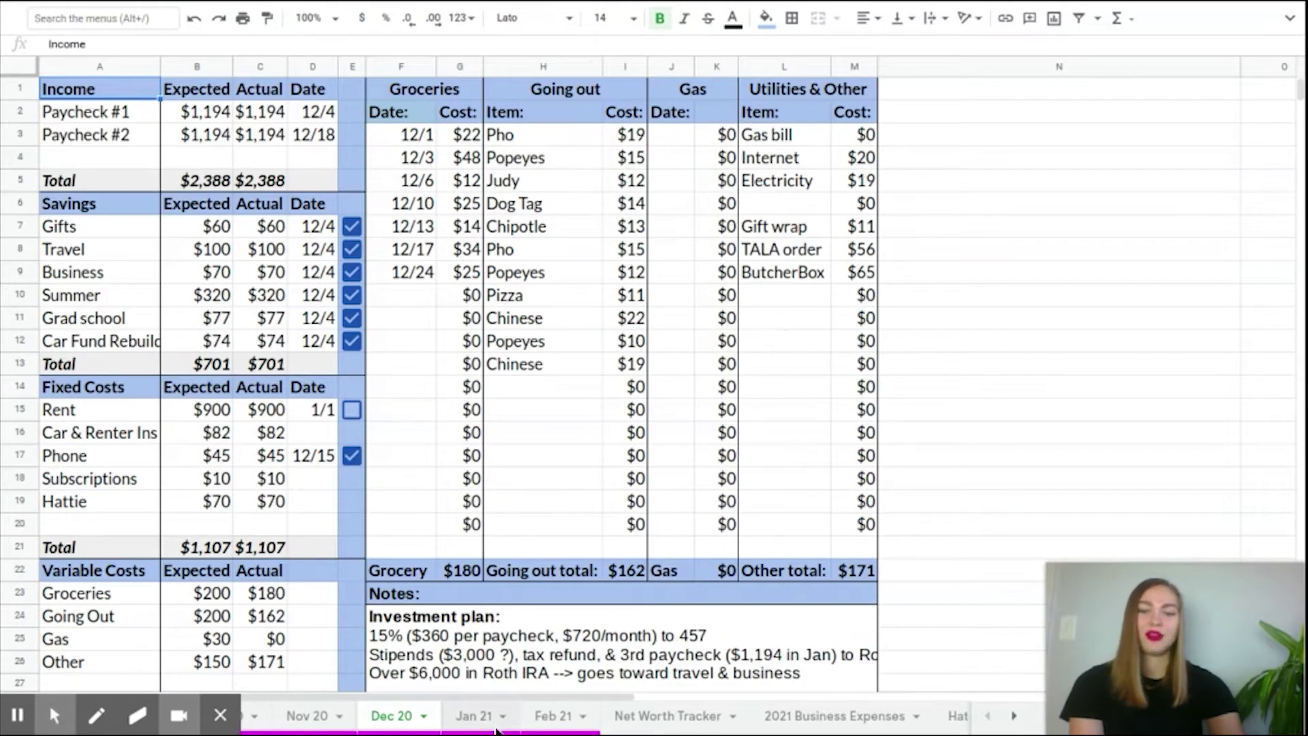
{"action": "left_click", "coordinate": [478, 717]}
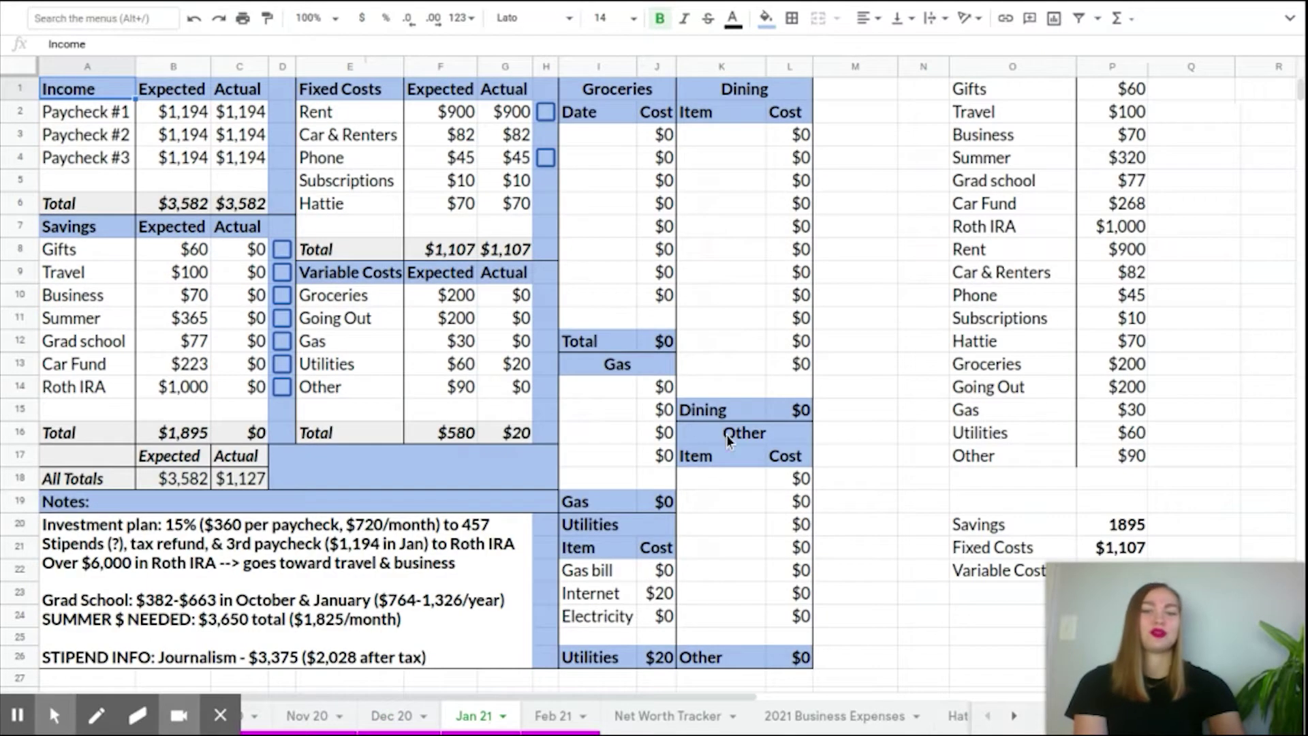
{"action": "scroll", "coordinate": [453, 455], "scroll_direction": "down", "scroll_amount": 1}
{"action": "scroll", "coordinate": [453, 455], "scroll_direction": "up", "scroll_amount": 1}
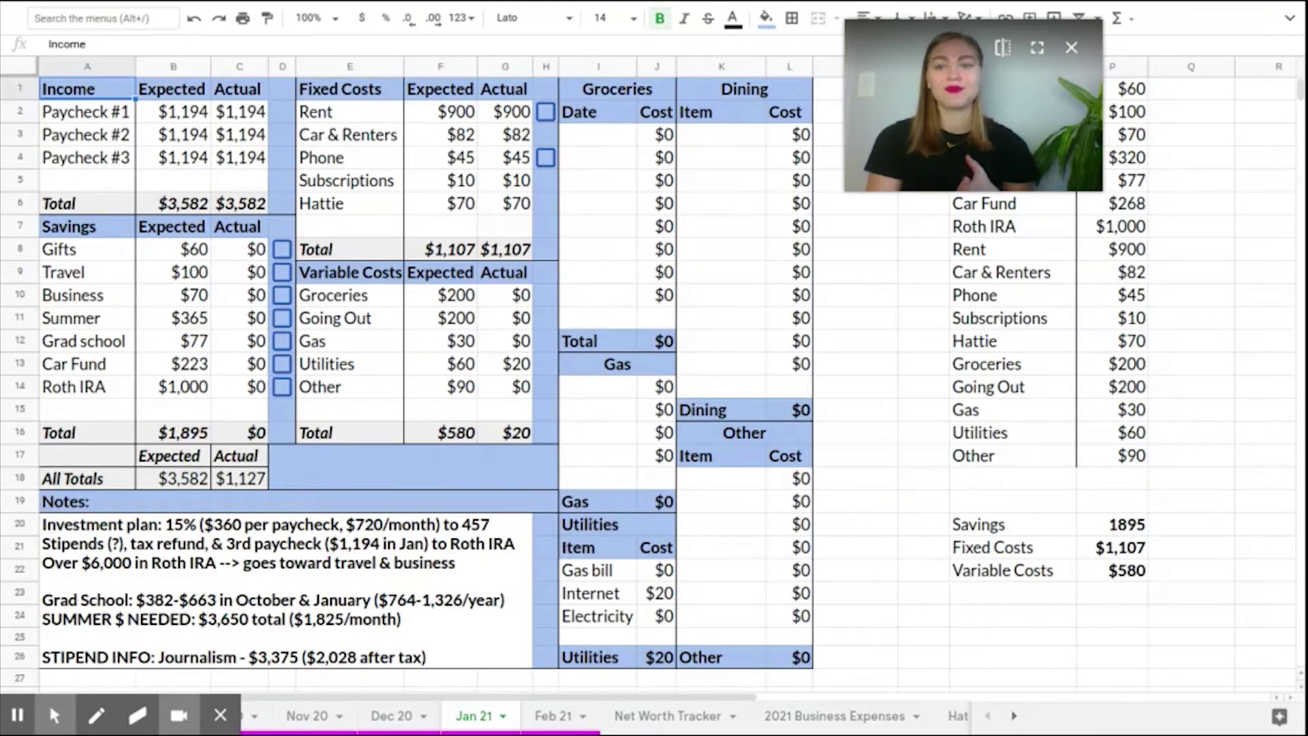
- Highlight the Income paychecks, Fixed Costs, Variable Costs and Savings tables in turn
{"action": "left_click_drag", "start_coordinate": [109, 113], "coordinate": [242, 188]}
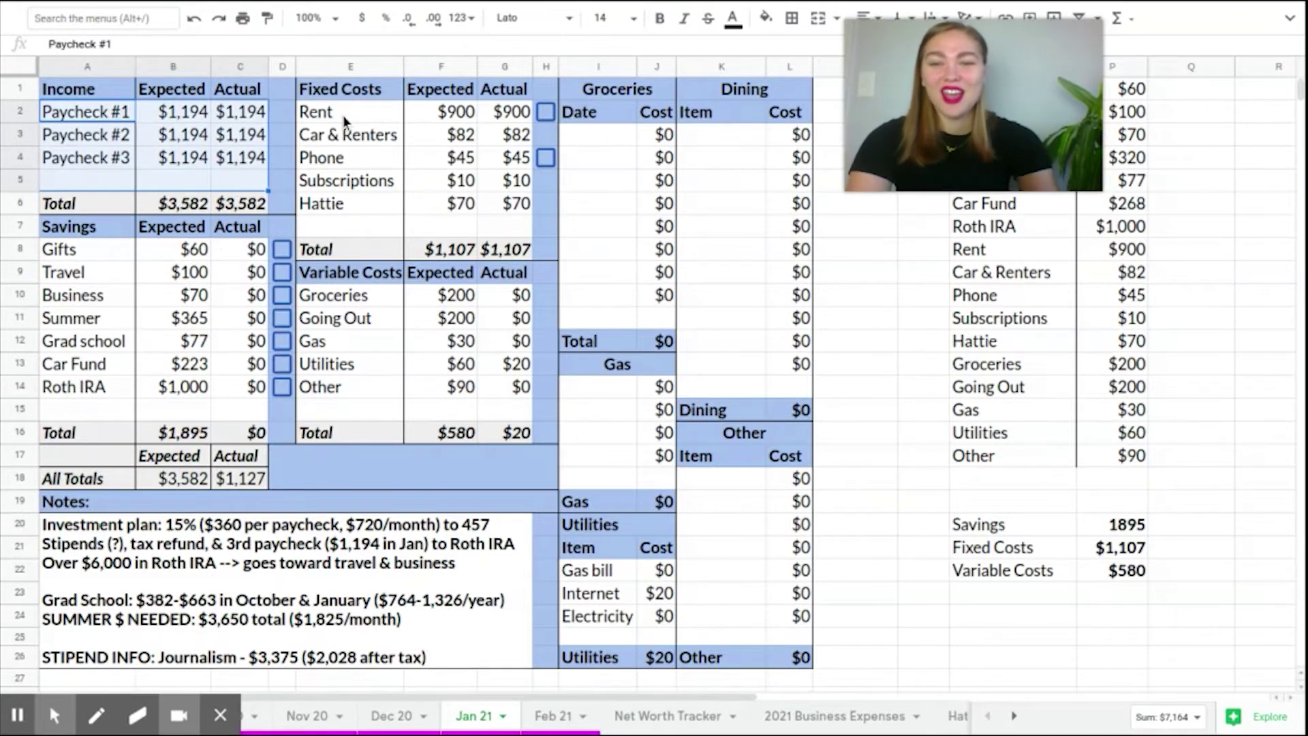
{"action": "left_click_drag", "start_coordinate": [344, 121], "coordinate": [516, 231]}
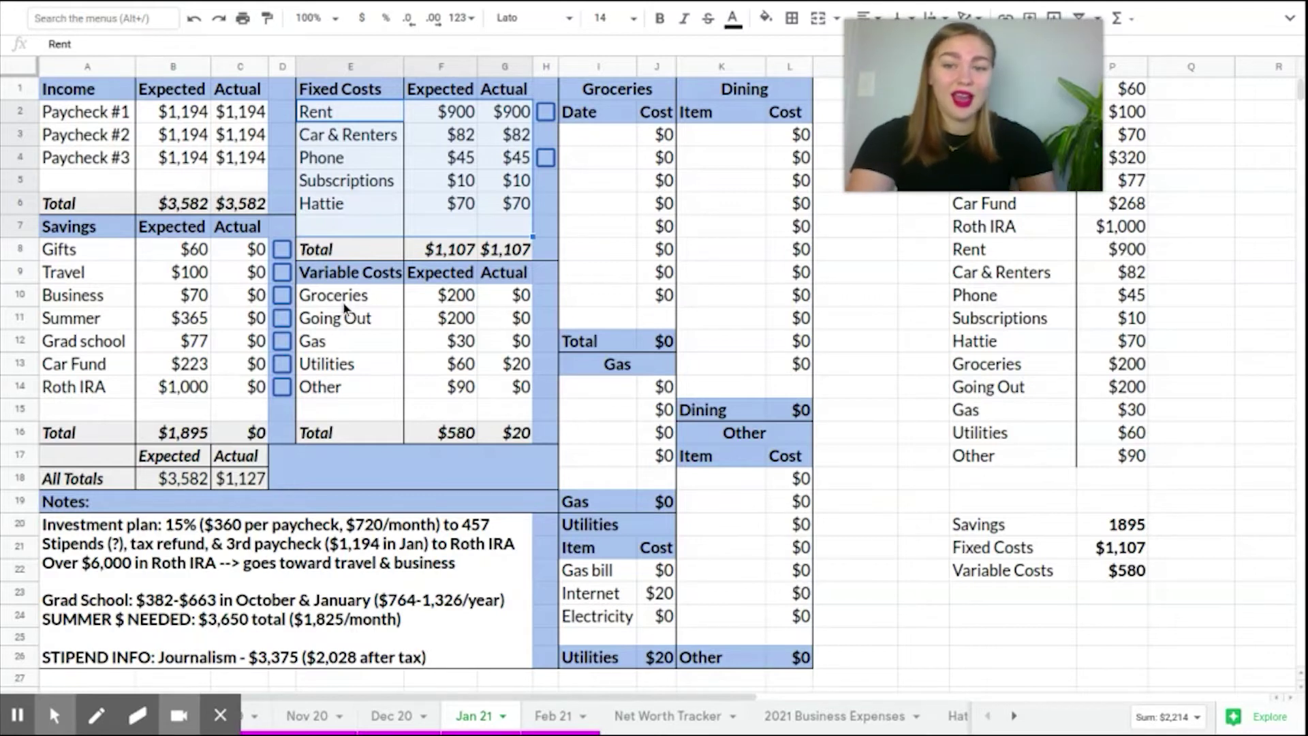
{"action": "left_click_drag", "start_coordinate": [347, 295], "coordinate": [512, 414]}
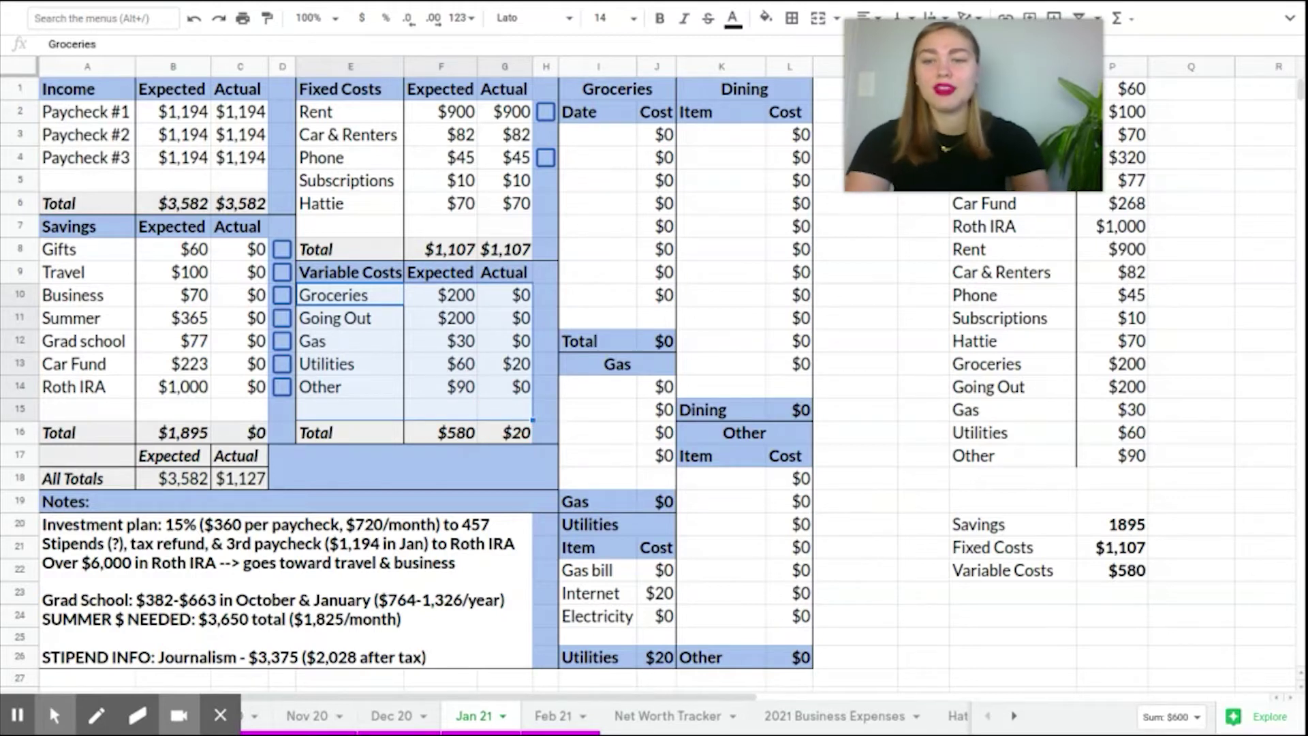
{"action": "left_click_drag", "start_coordinate": [126, 258], "coordinate": [170, 323]}
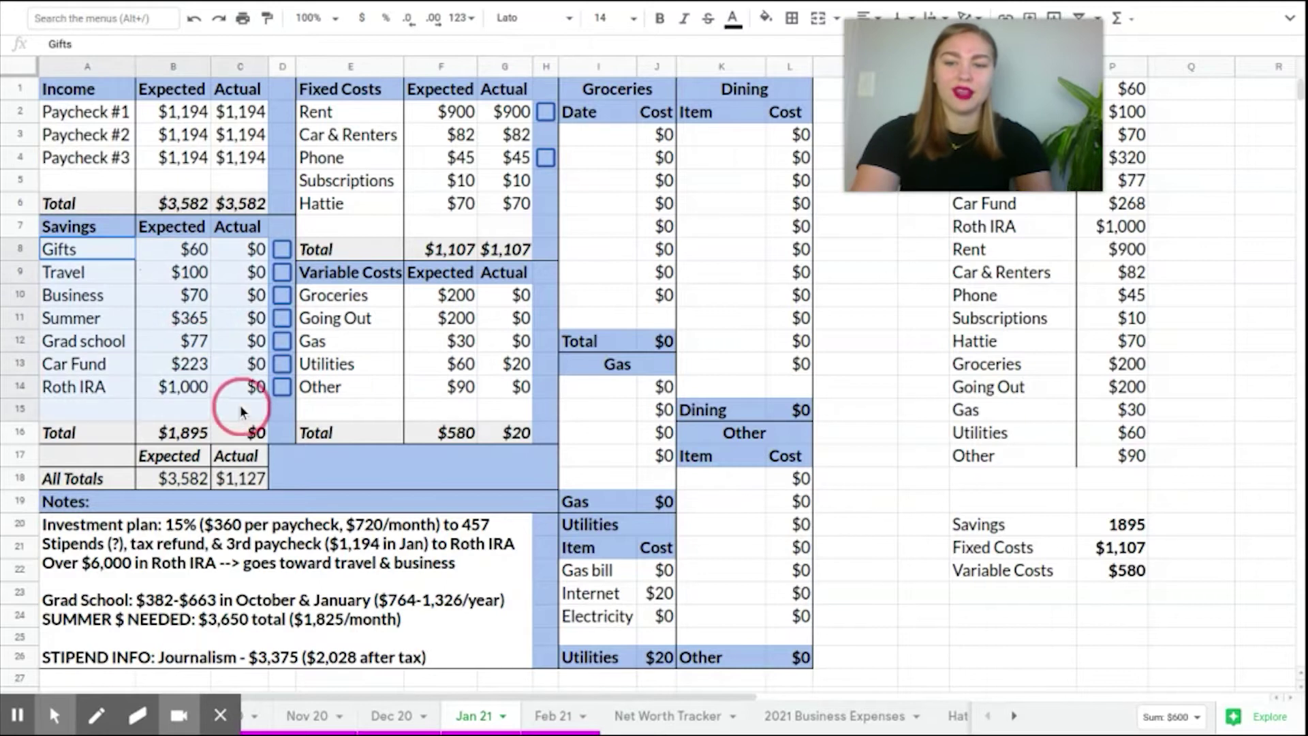
{"action": "left_click_drag", "start_coordinate": [240, 411], "coordinate": [240, 411]}
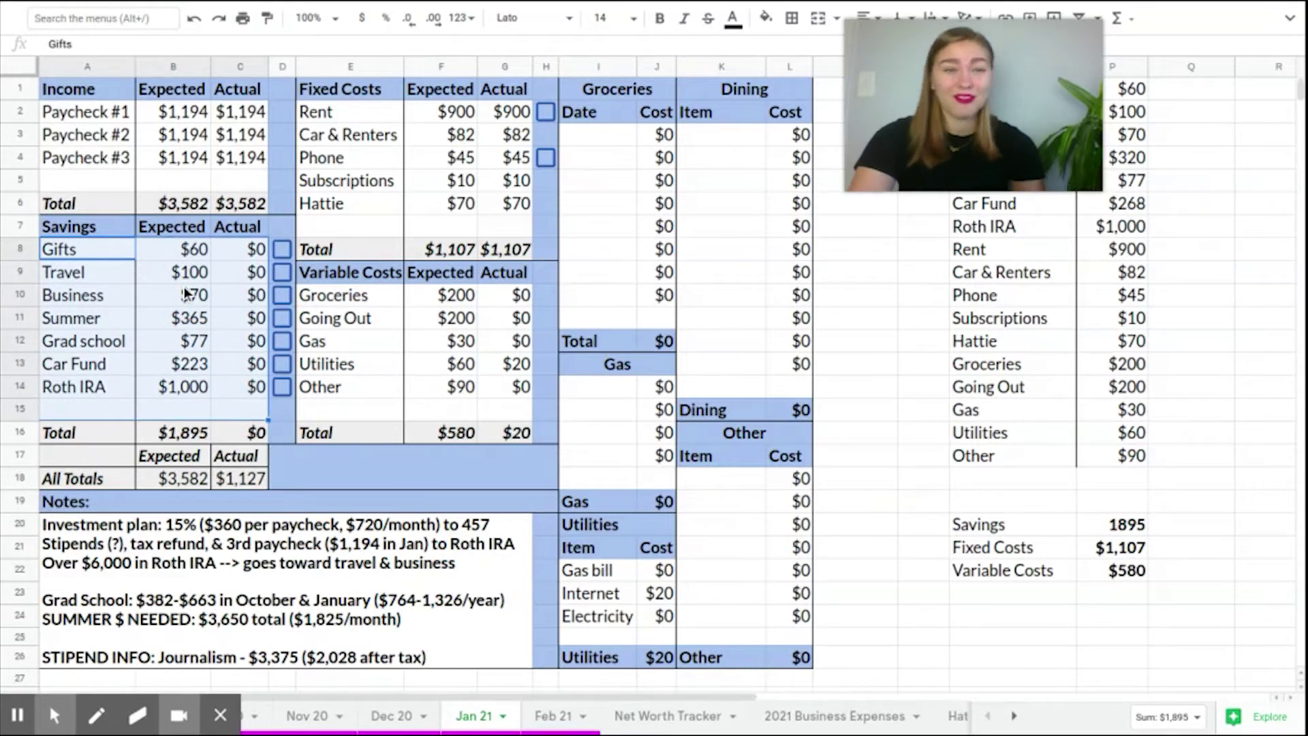
- Point out Groceries, Hattie $70, Subscriptions and the Summer savings of $365
{"action": "left_click", "coordinate": [372, 290]}
{"action": "left_click", "coordinate": [419, 201]}
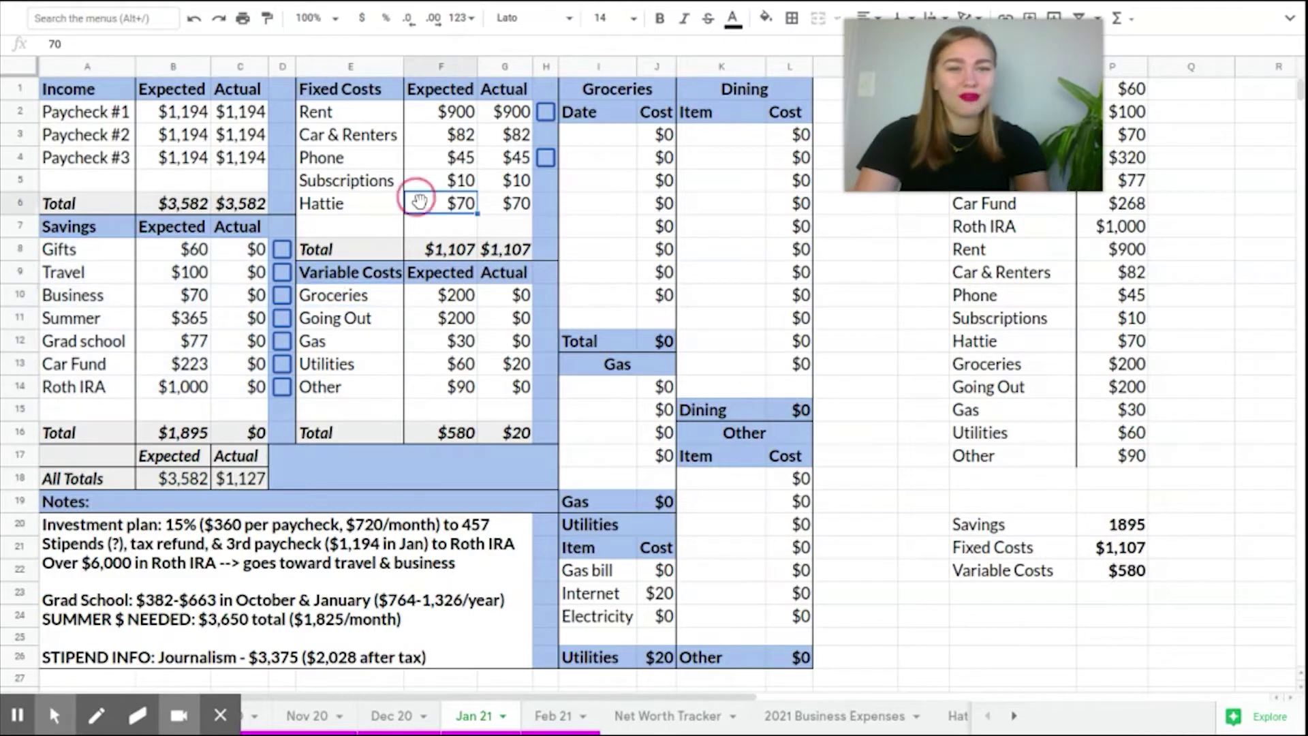
{"action": "left_click", "coordinate": [129, 317]}
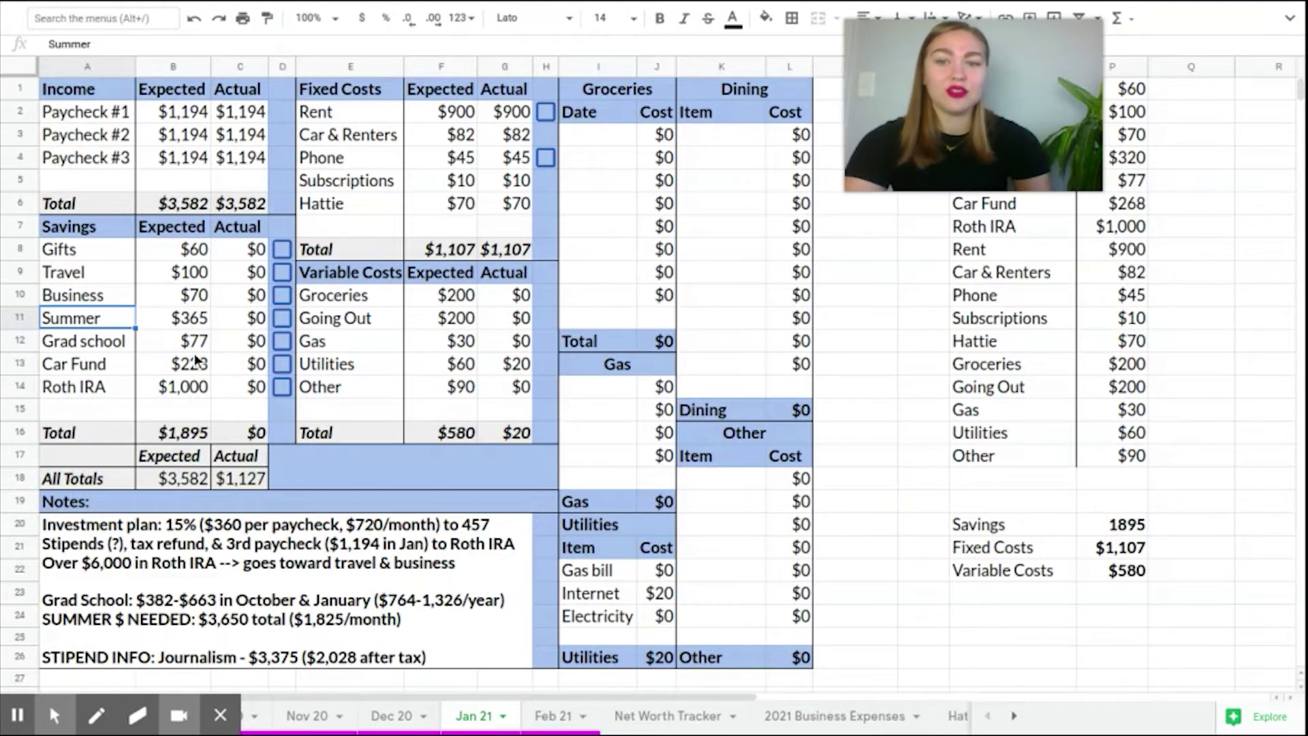
{"action": "left_click", "coordinate": [393, 181]}
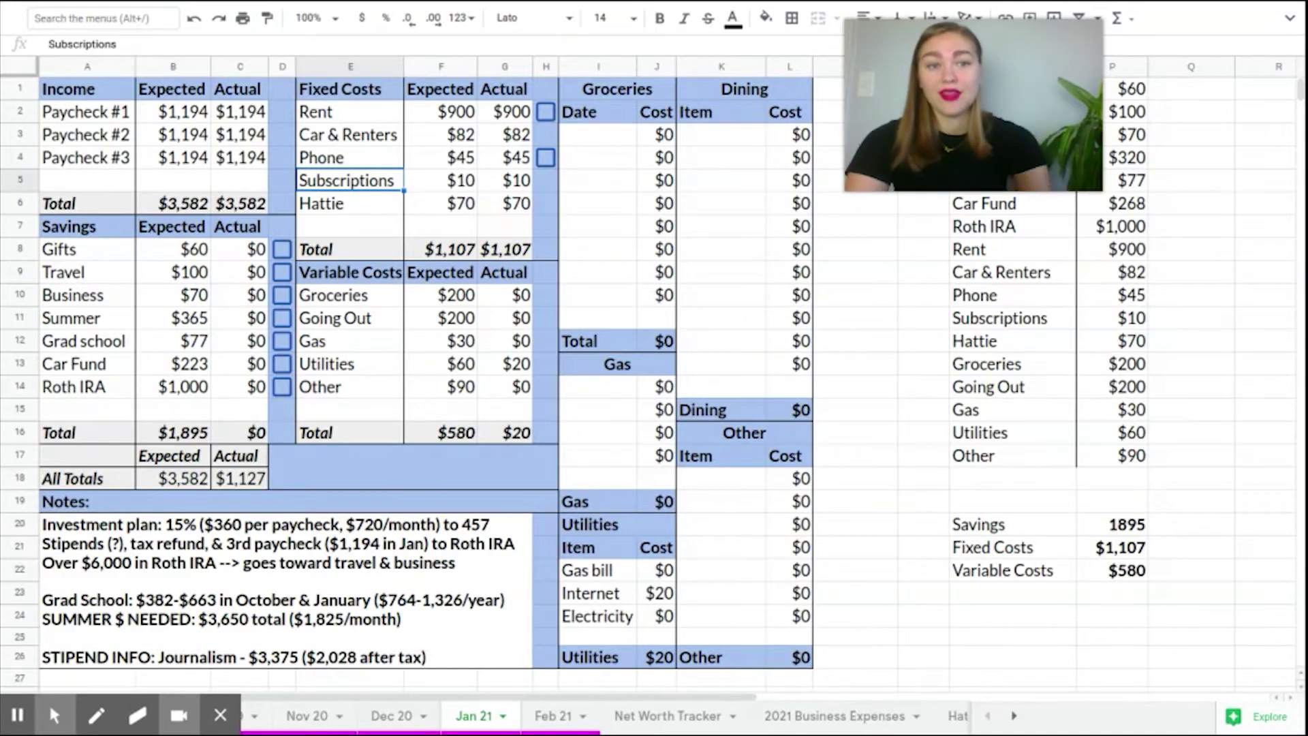
{"action": "left_click", "coordinate": [208, 318]}
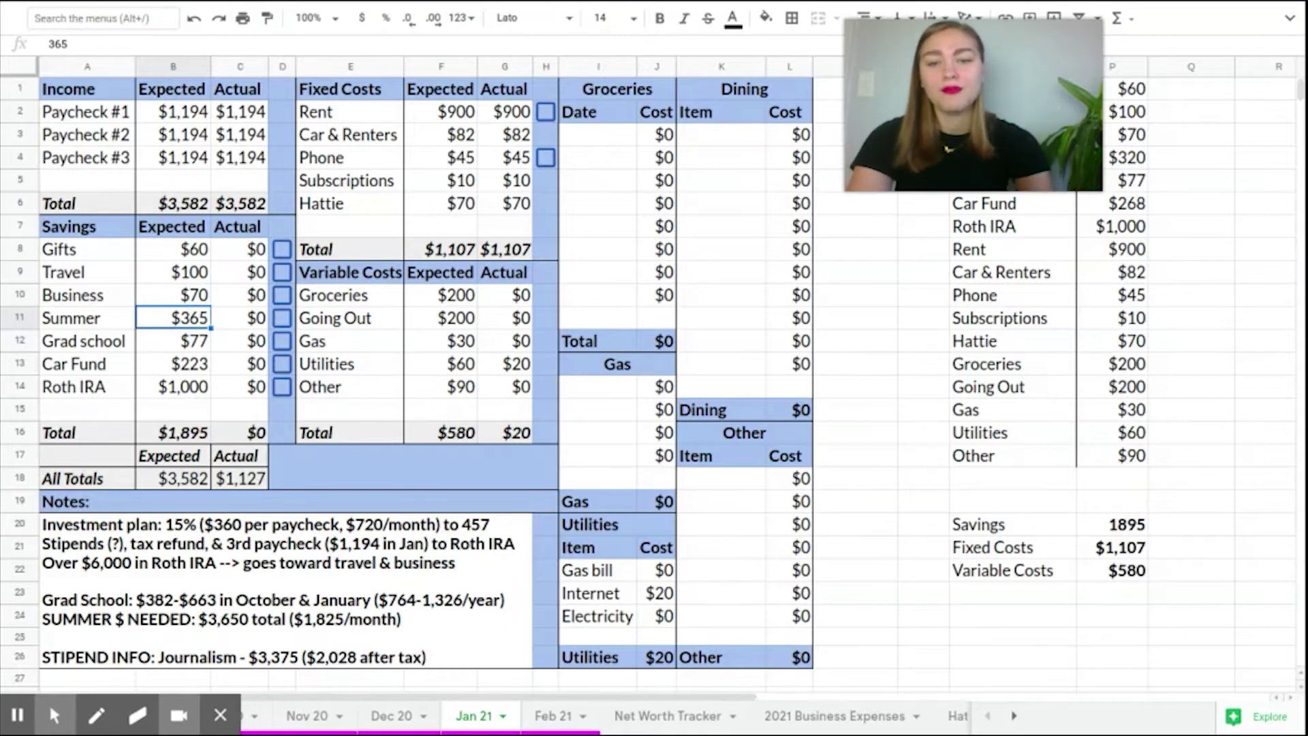
{"action": "left_click", "coordinate": [317, 295]}
{"action": "left_click", "coordinate": [312, 266]}
- Highlight the Variable Costs table and its expected amounts, then the Dining, Gas and Other logs
{"action": "mouse_move", "coordinate": [313, 265]}
{"action": "left_mouse_down"}
{"action": "mouse_move", "coordinate": [458, 427]}
{"action": "mouse_move", "coordinate": [543, 438]}
{"action": "left_mouse_up"}
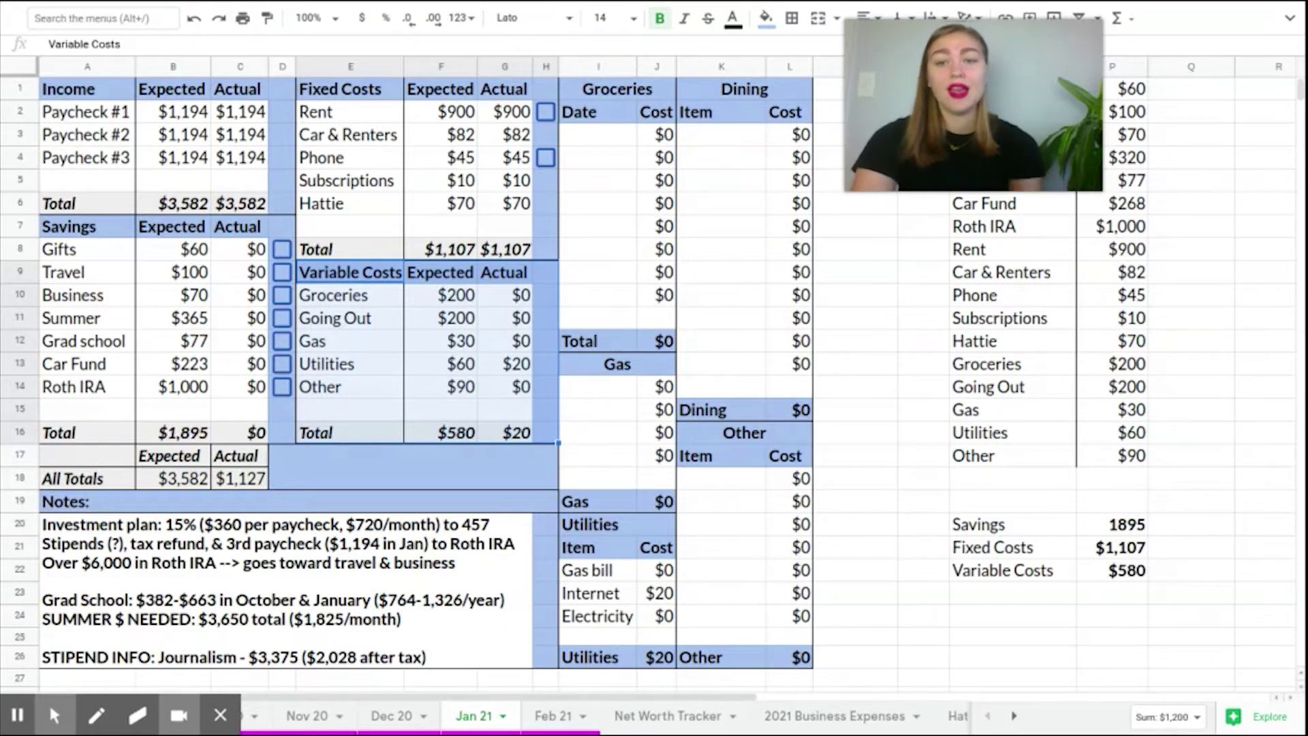
{"action": "left_click", "coordinate": [429, 352]}
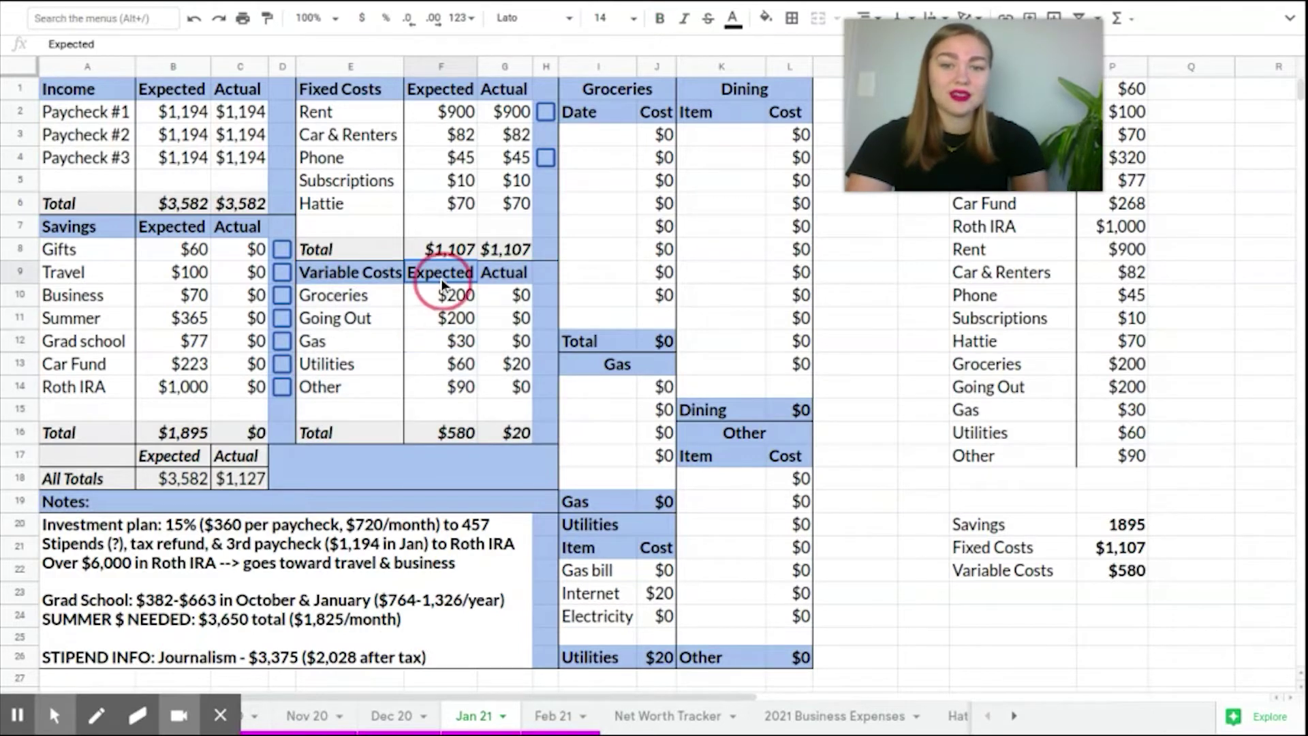
{"action": "left_click_drag", "start_coordinate": [440, 276], "coordinate": [450, 395]}
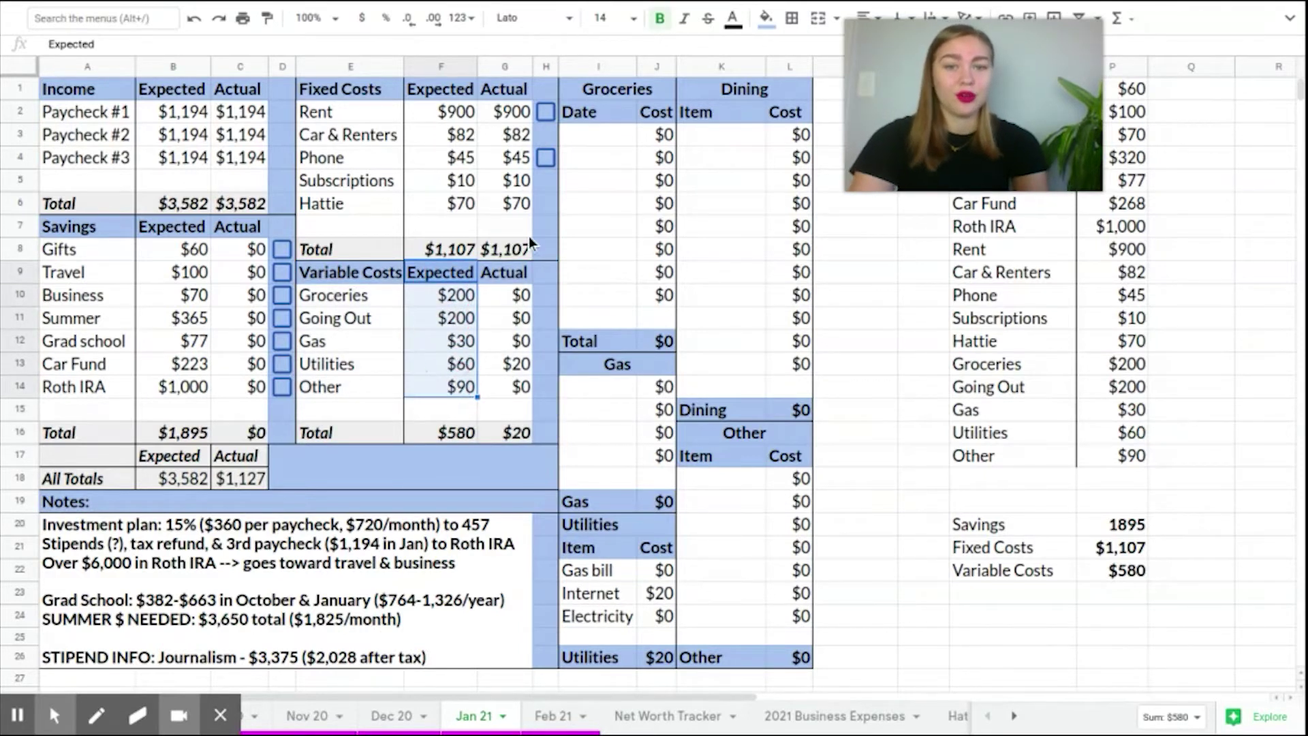
{"action": "left_click", "coordinate": [573, 177]}
{"action": "left_click", "coordinate": [744, 157]}
{"action": "left_click", "coordinate": [600, 411]}
{"action": "left_click", "coordinate": [749, 510]}
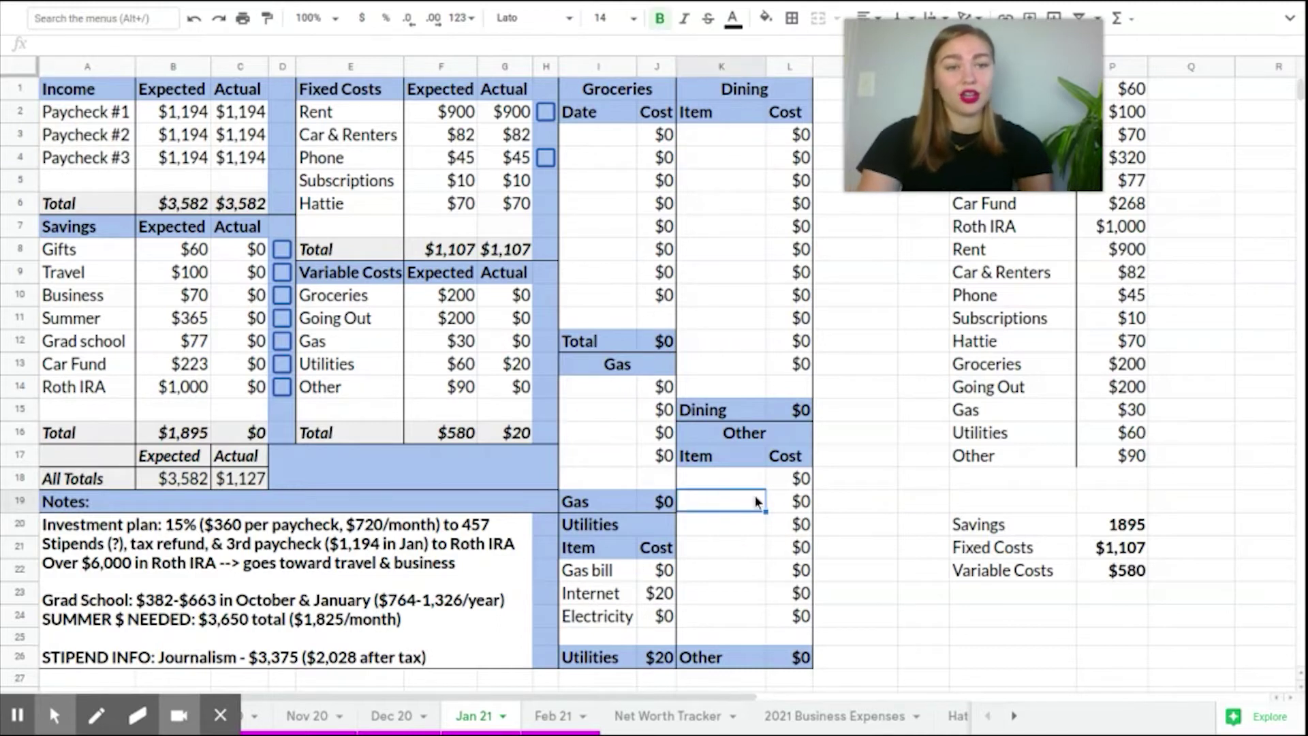
- Glance at the Dec 20 sheet, then highlight all spending logs on Jan 21
{"action": "left_click", "coordinate": [408, 719]}
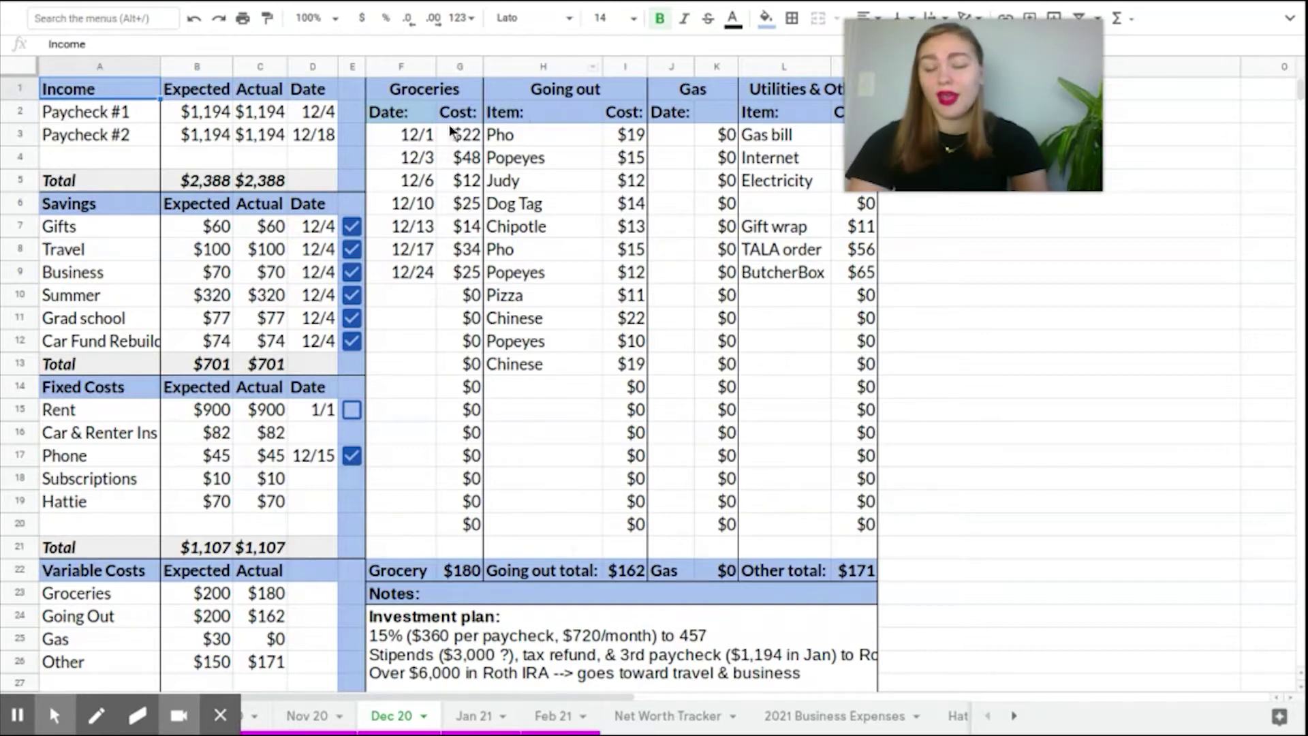
{"action": "key", "text": "ctrl+shift+Page_Down"}
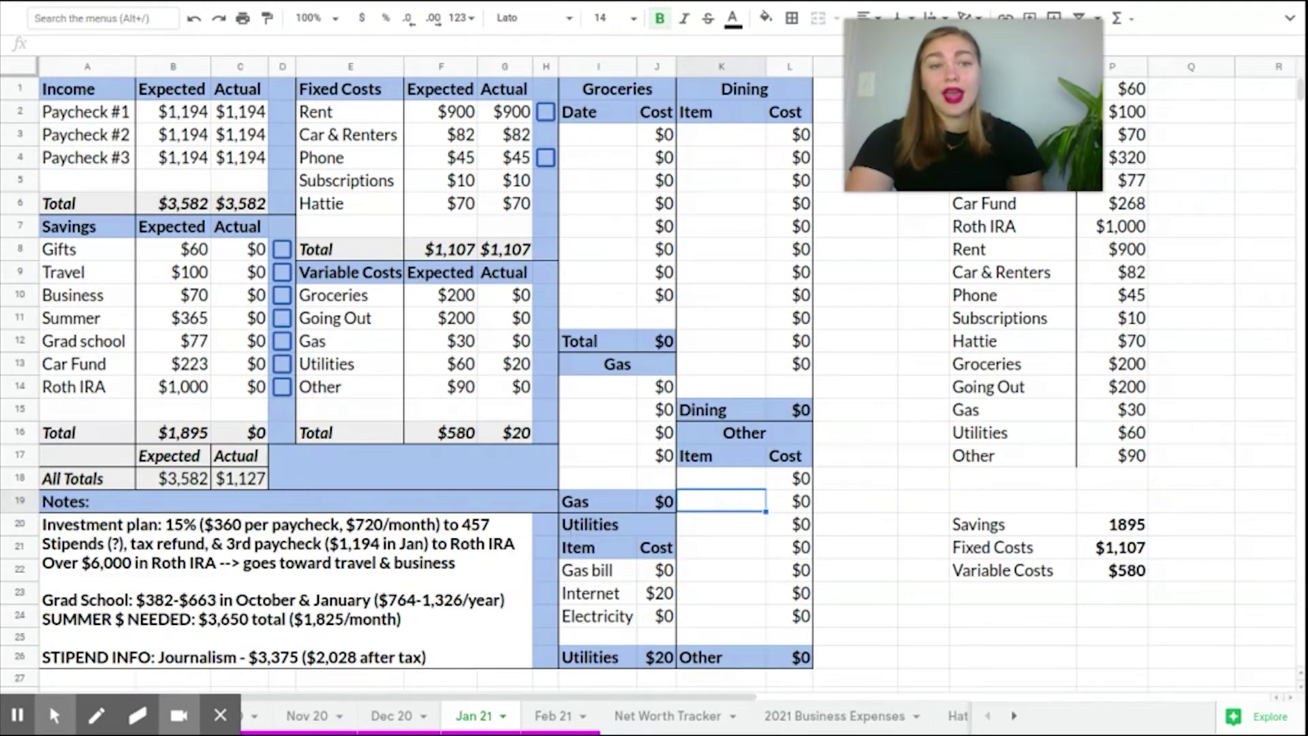
{"action": "left_click_drag", "start_coordinate": [608, 92], "coordinate": [700, 472]}
{"action": "left_click_drag", "start_coordinate": [728, 590], "coordinate": [750, 656]}
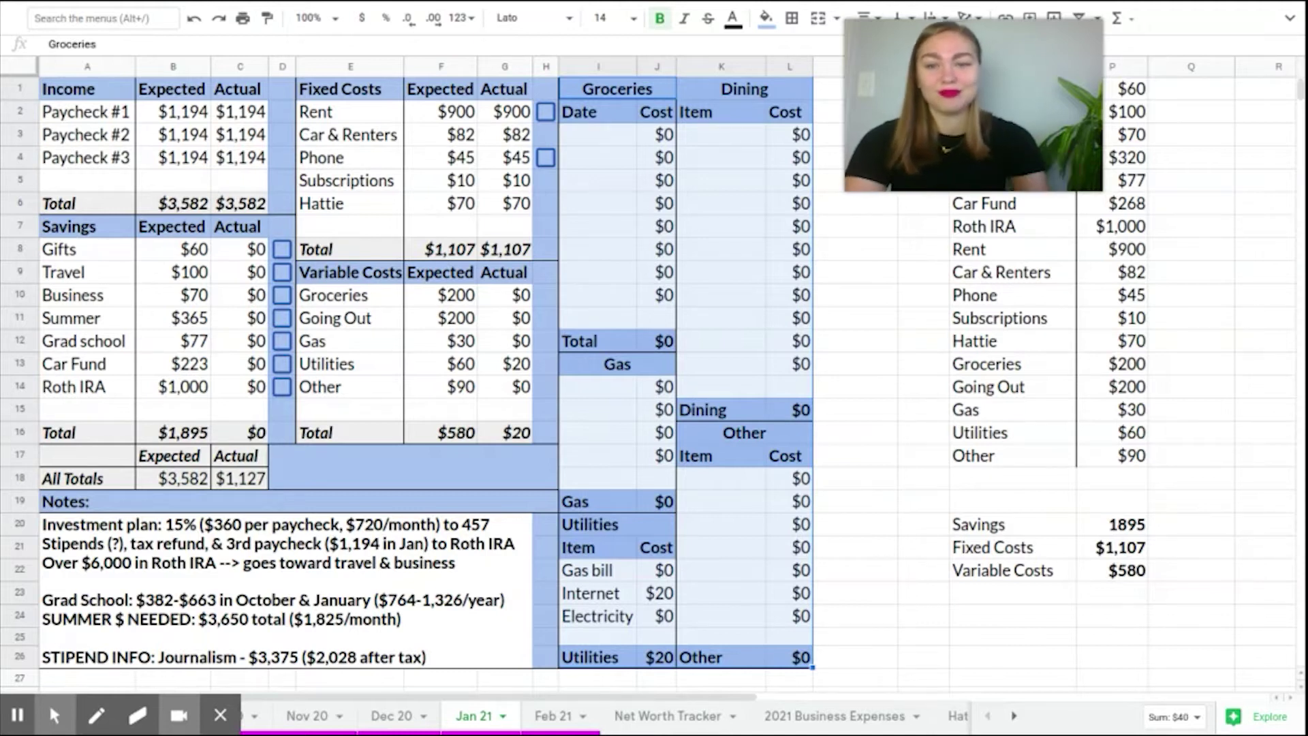
{"action": "left_click_drag", "start_coordinate": [936, 164], "coordinate": [926, 314]}
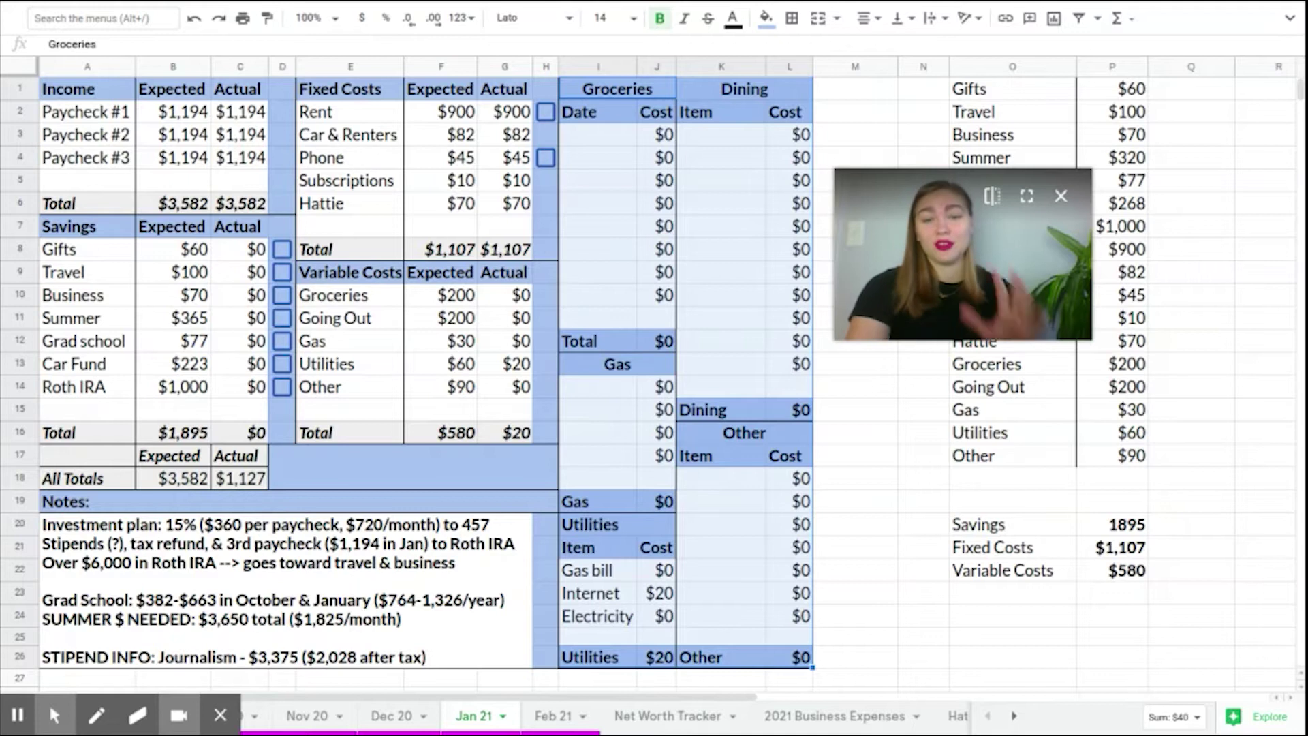
{"action": "left_click", "coordinate": [730, 292]}
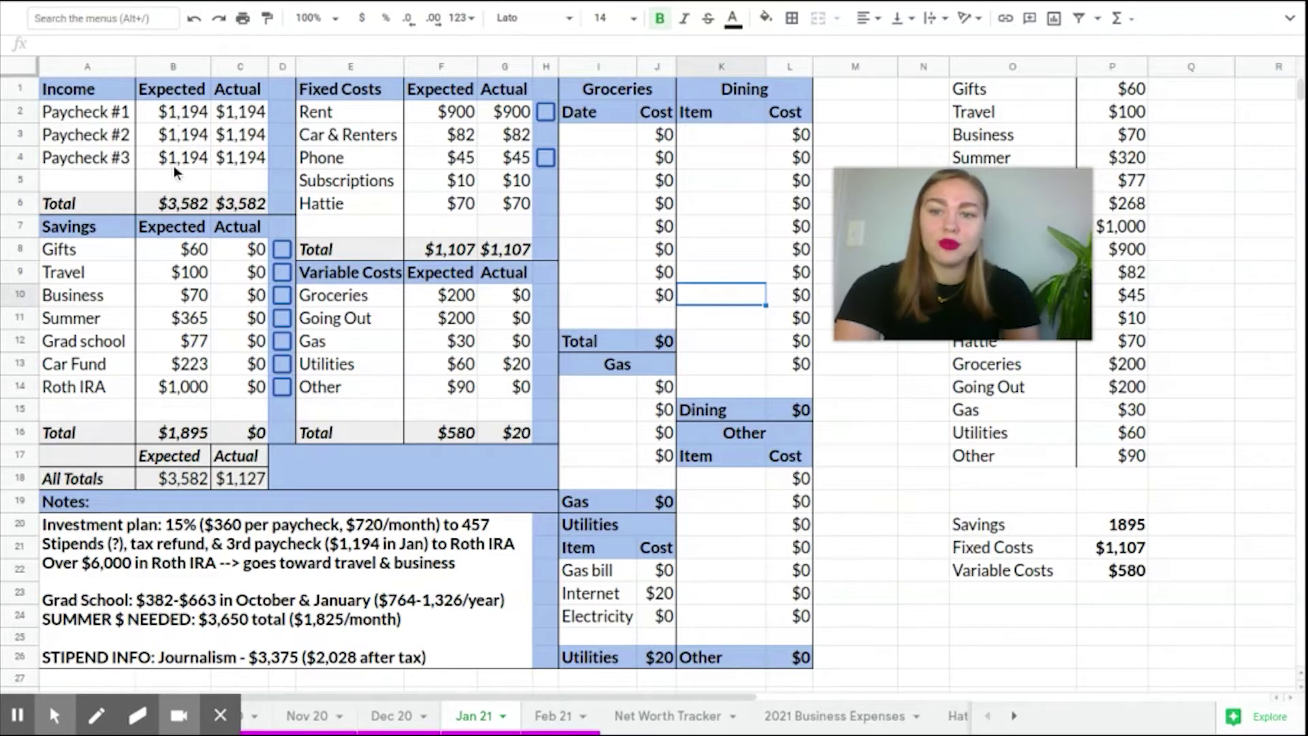
- Set the Income expected total in B6 to =SUM(B2:B4)
{"action": "left_click", "coordinate": [185, 205]}
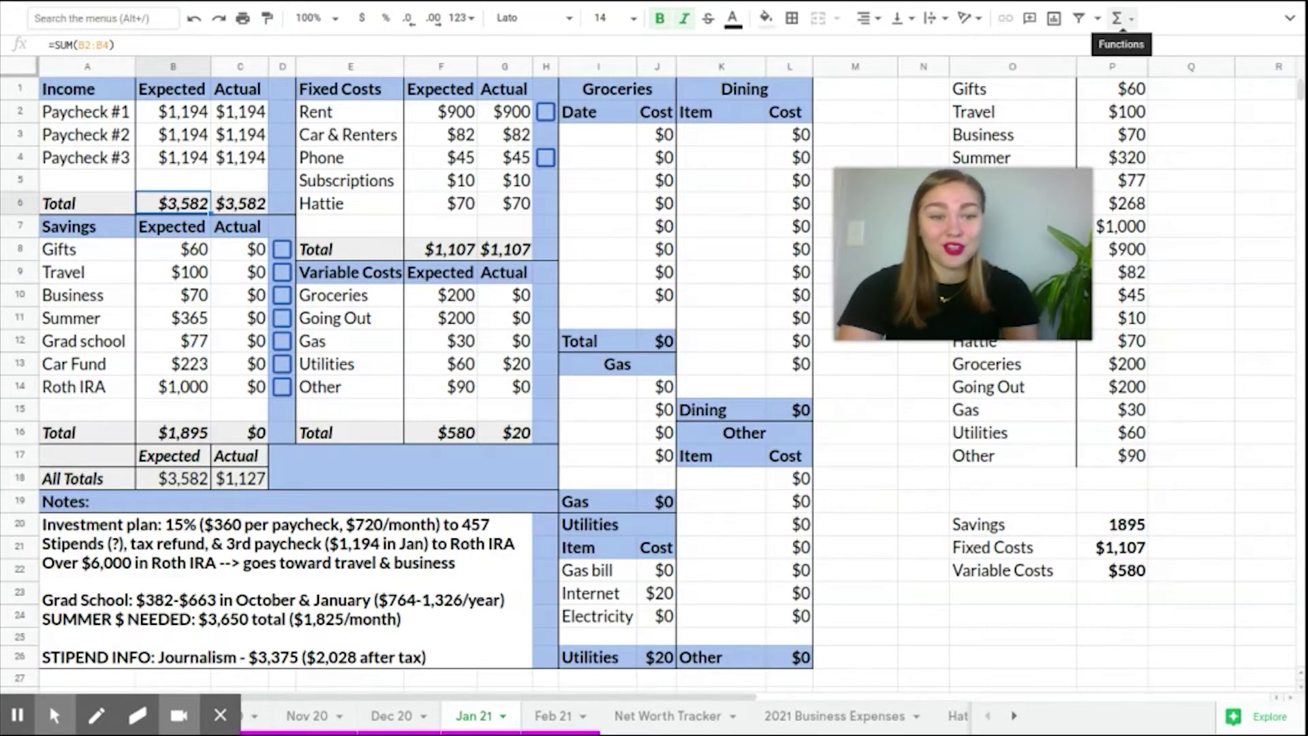
{"action": "left_click", "coordinate": [1122, 28]}
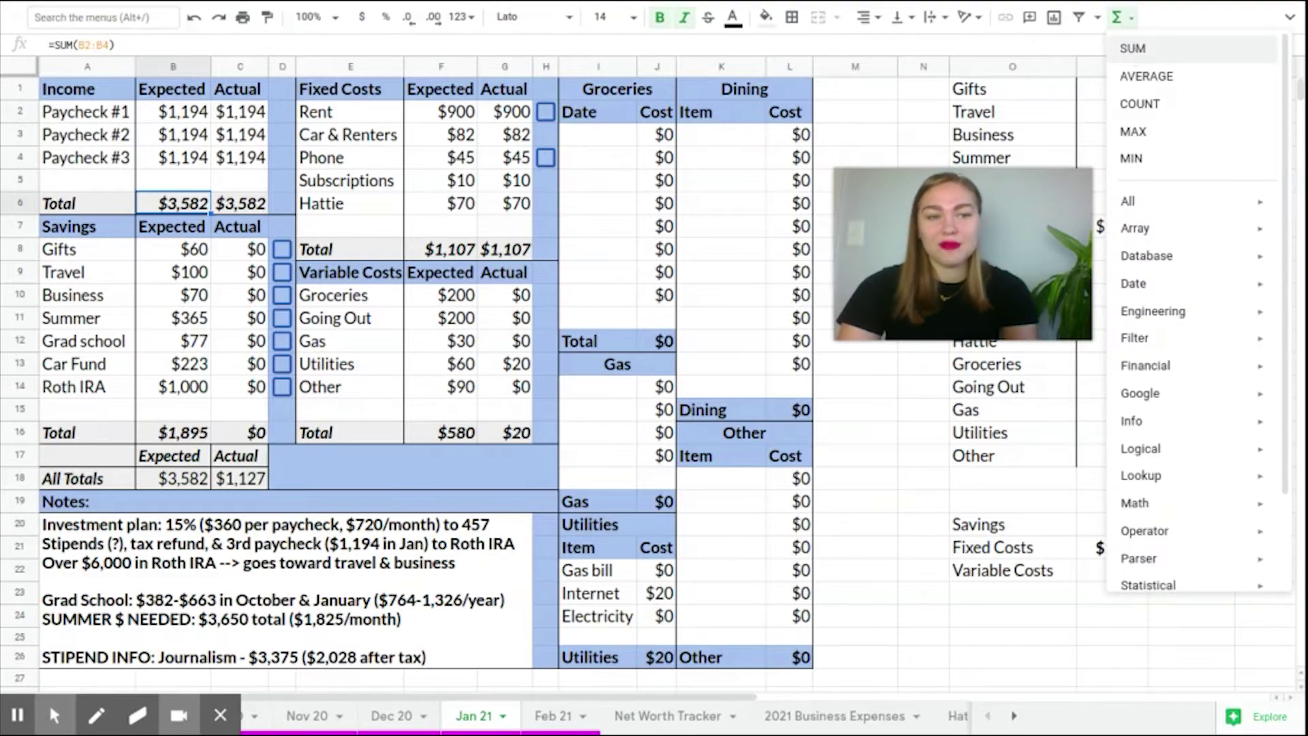
{"action": "left_click", "coordinate": [1133, 50]}
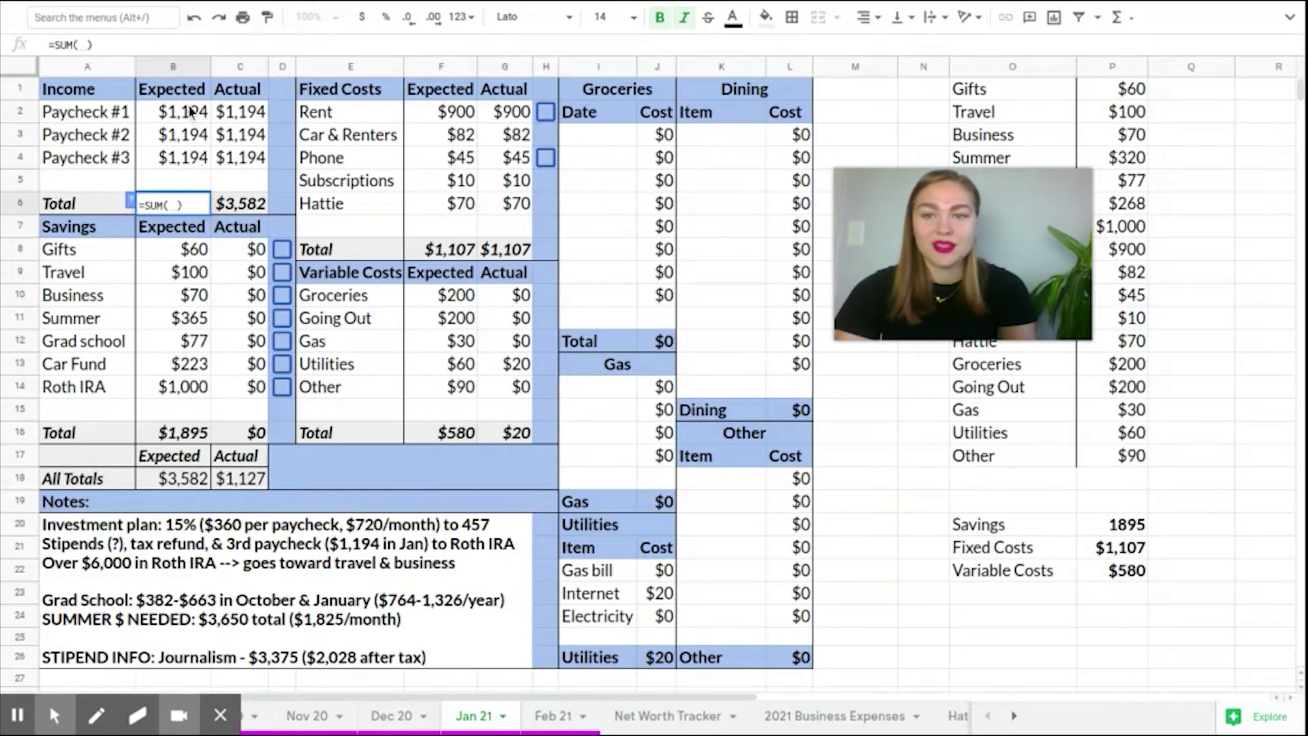
{"action": "left_click_drag", "start_coordinate": [191, 114], "coordinate": [196, 164]}
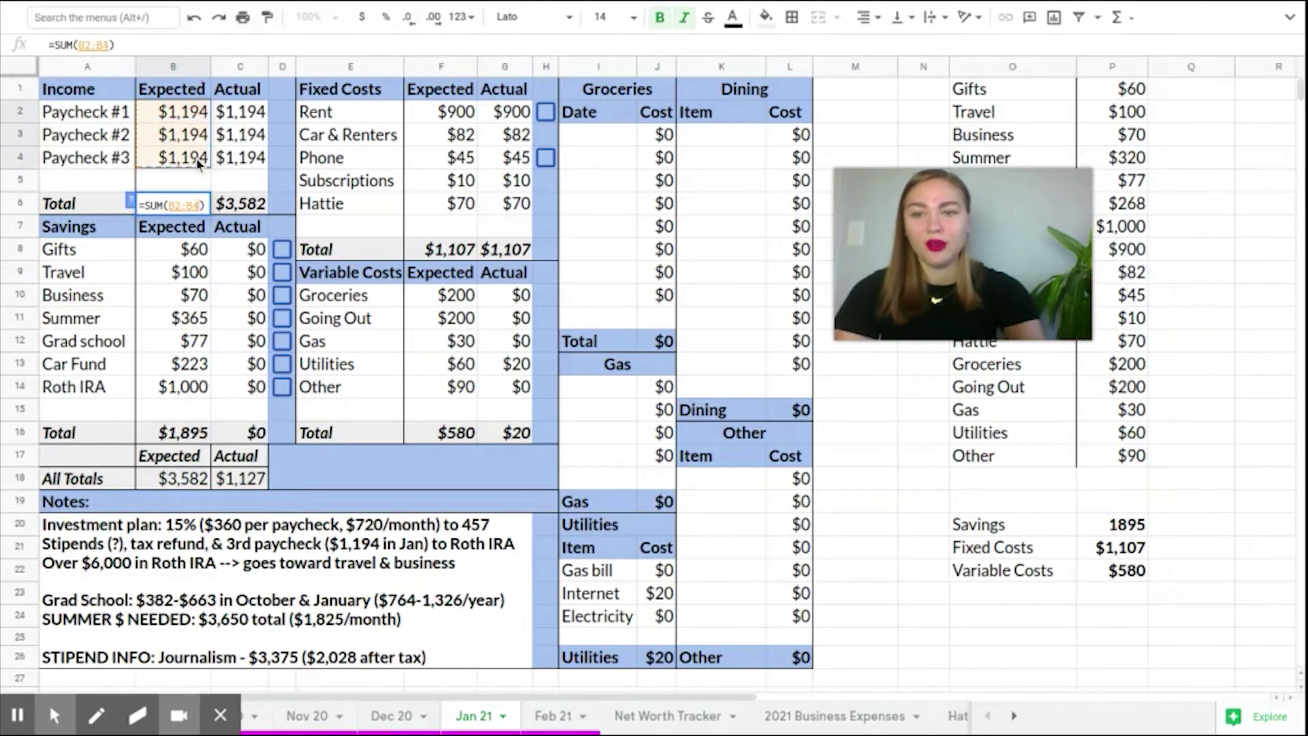
{"action": "key", "text": "Return"}
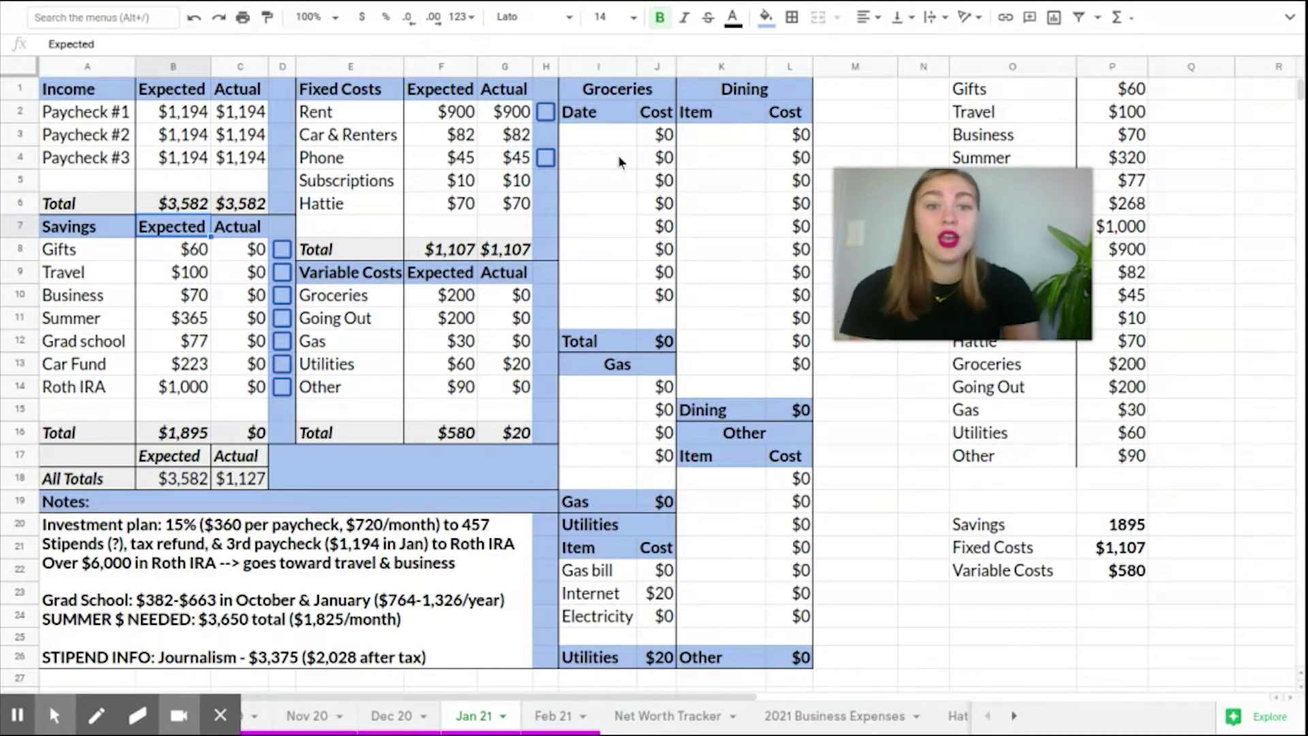
- Enter a test Pizza item with a cost in the Dining log, then clear both cells
{"action": "left_click", "coordinate": [734, 136]}
{"action": "type", "text": "Pizza"}
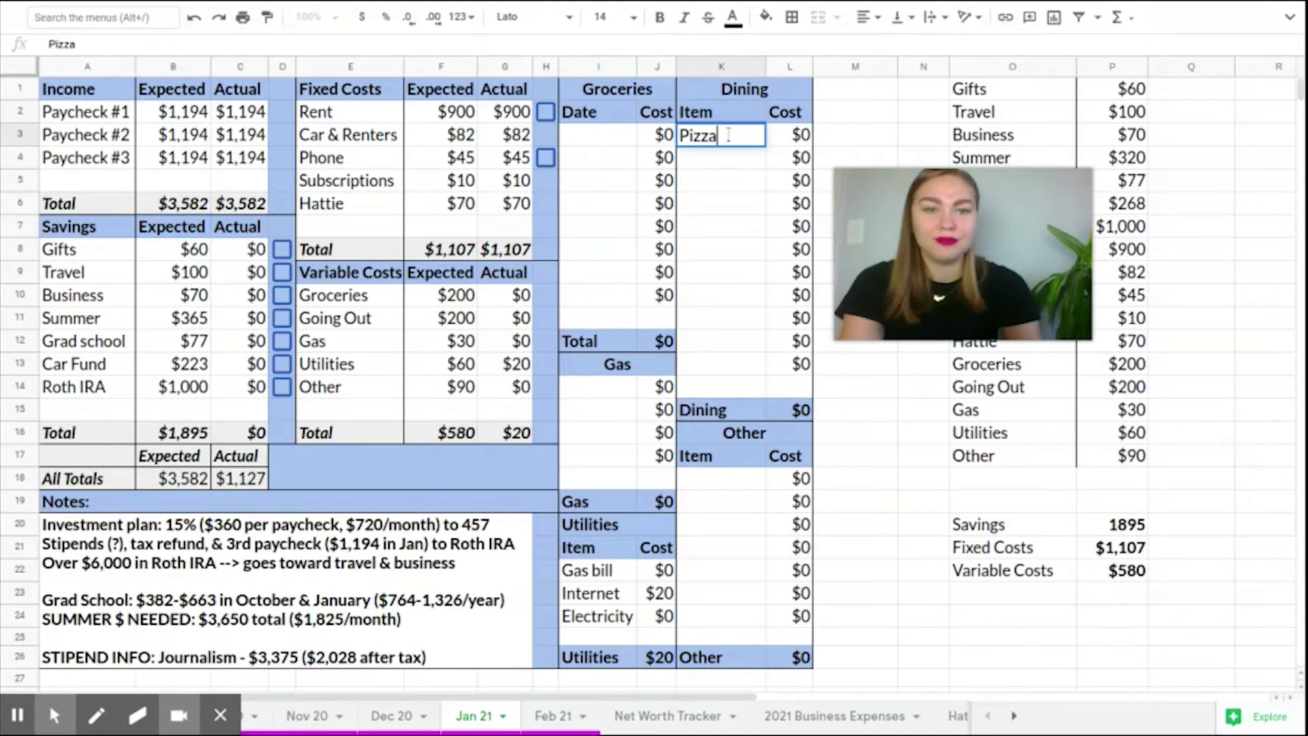
{"action": "left_click", "coordinate": [804, 136]}
{"action": "key", "text": "BackSpace"}
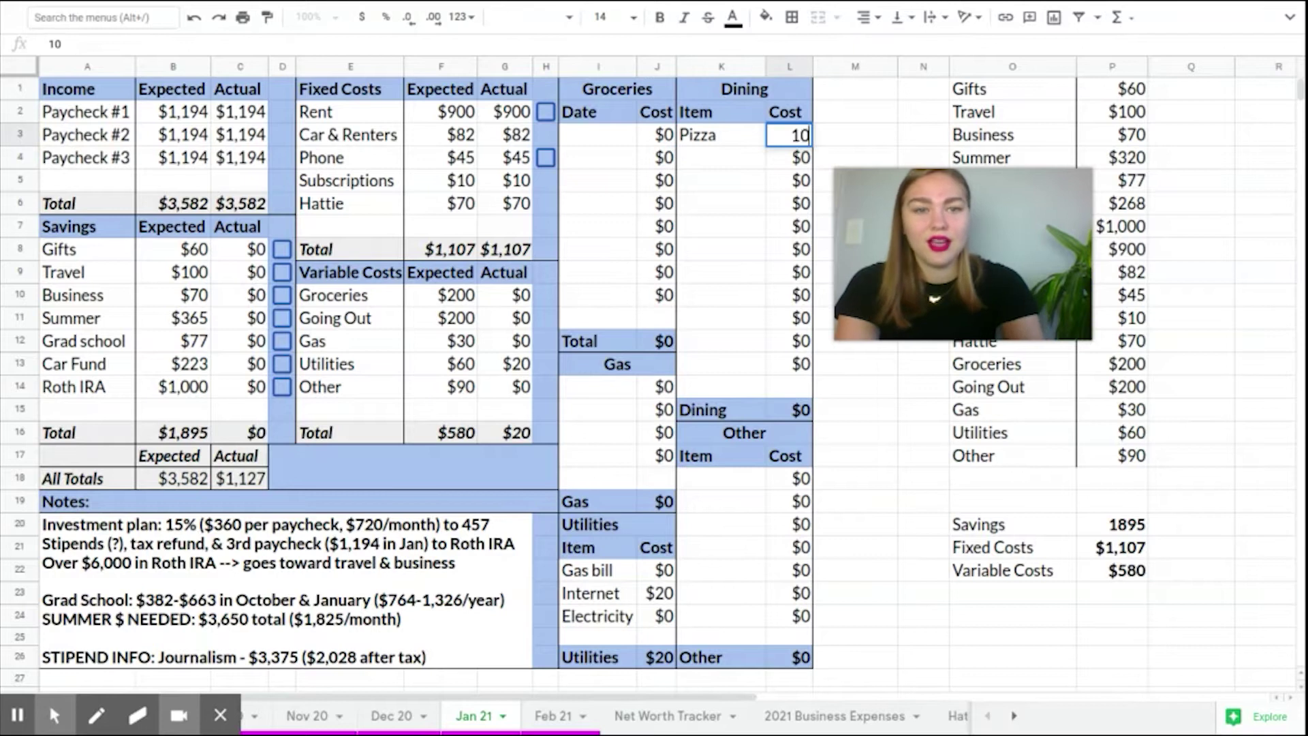
{"action": "left_click", "coordinate": [704, 261]}
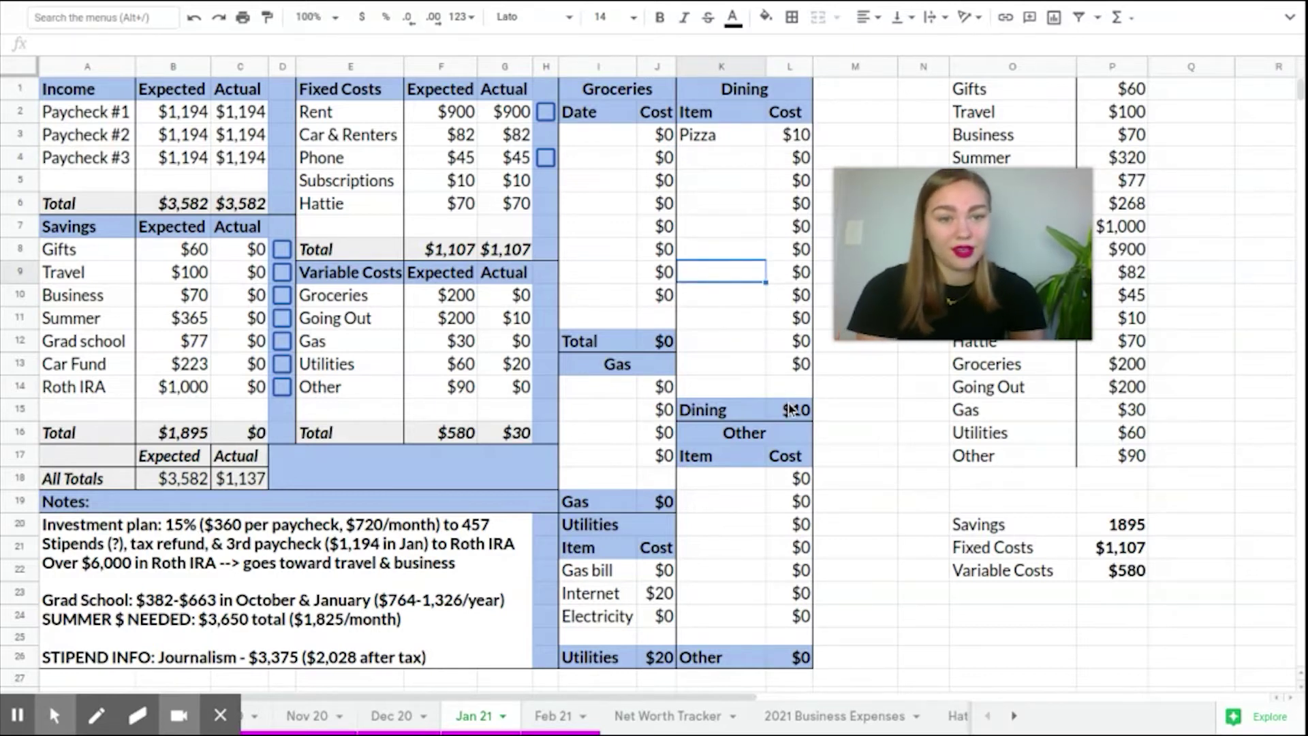
{"action": "left_click", "coordinate": [806, 136]}
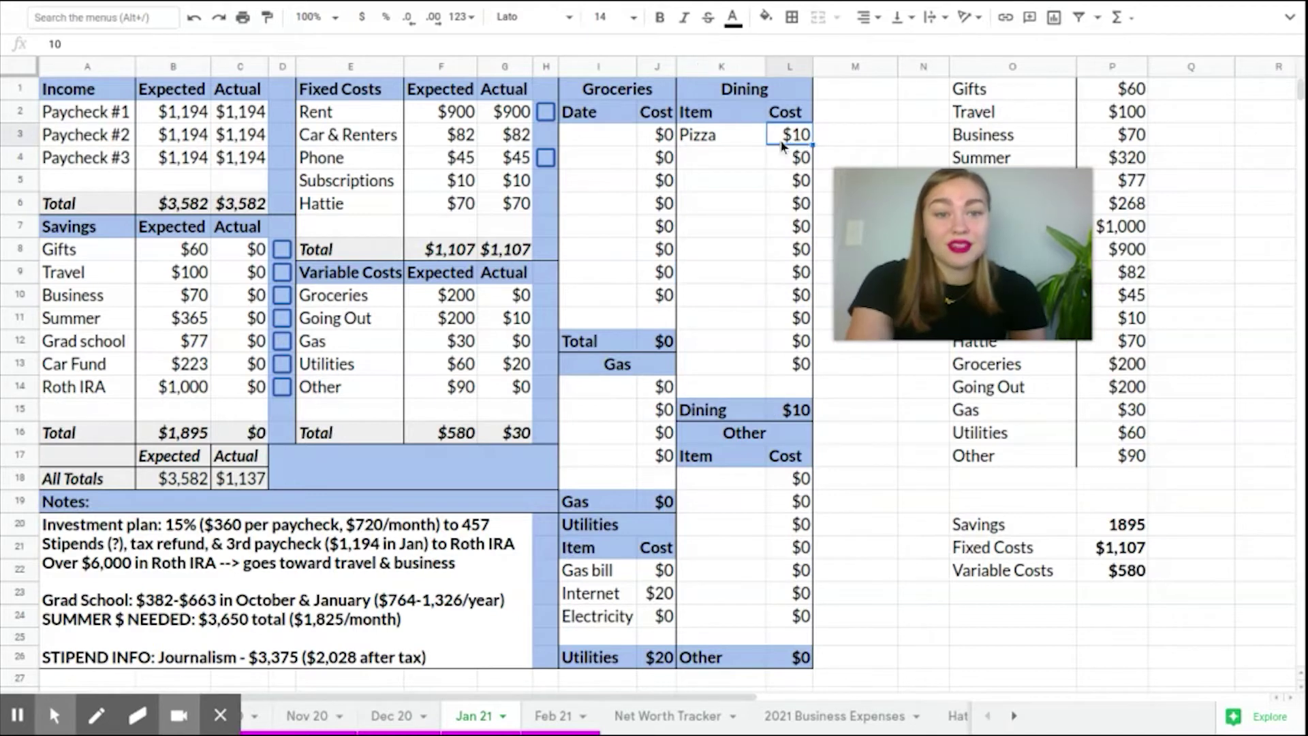
{"action": "key", "text": "Delete"}
{"action": "left_click", "coordinate": [750, 140]}
{"action": "key", "text": "Delete"}
{"action": "left_click", "coordinate": [734, 164]}
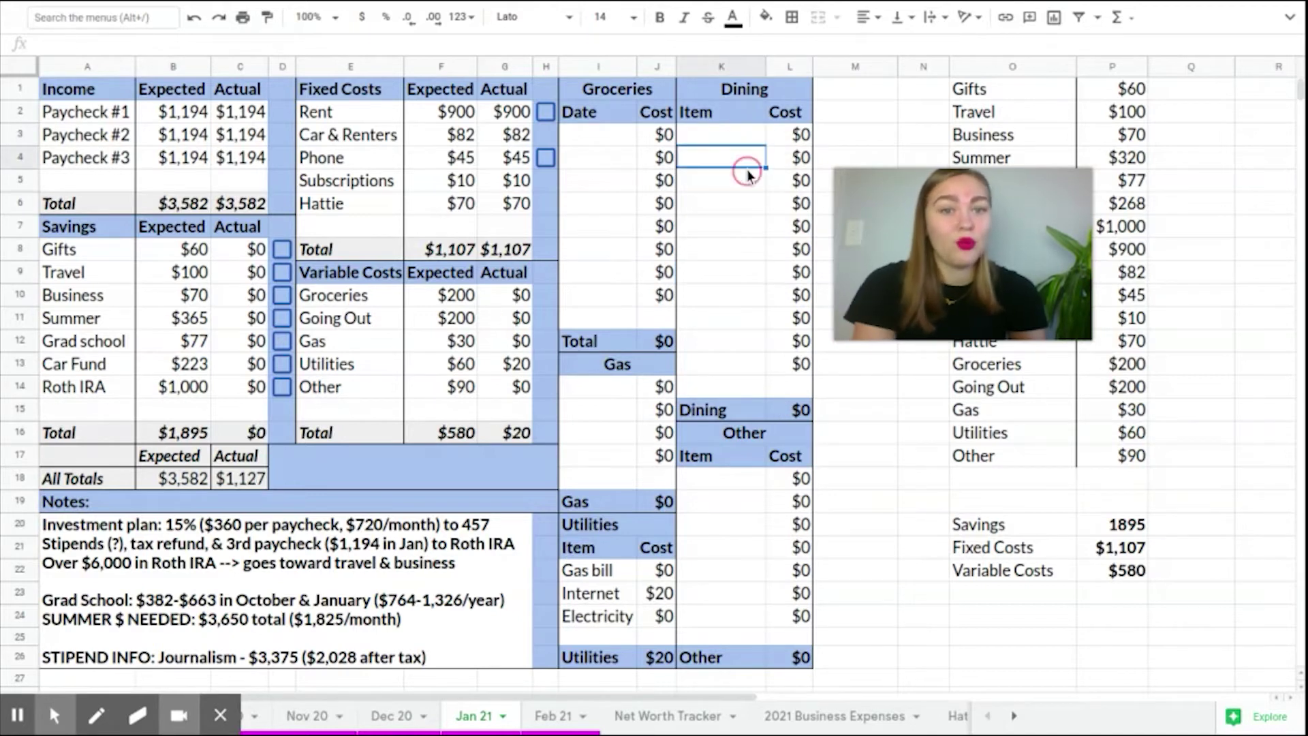
- Set the Dining total in L15 to =SUM(L3:L13)
{"action": "left_click", "coordinate": [794, 412]}
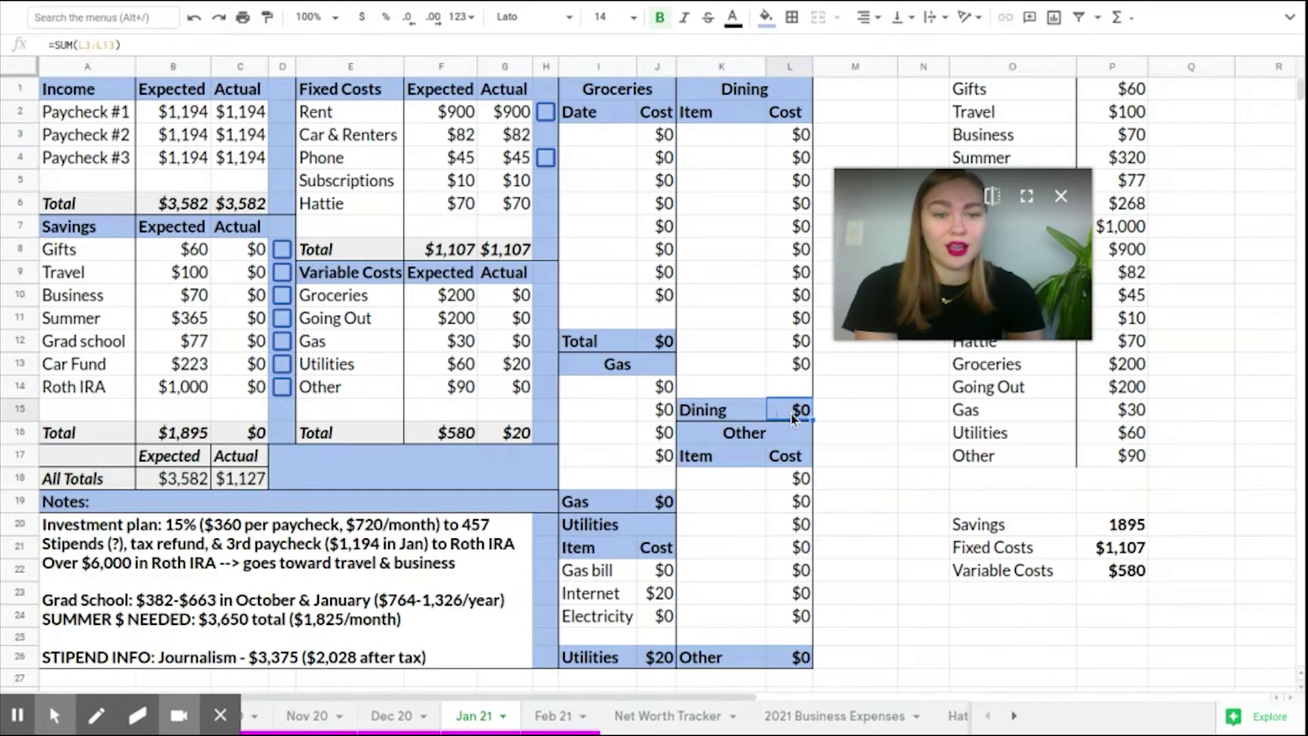
{"action": "left_click", "coordinate": [1118, 17]}
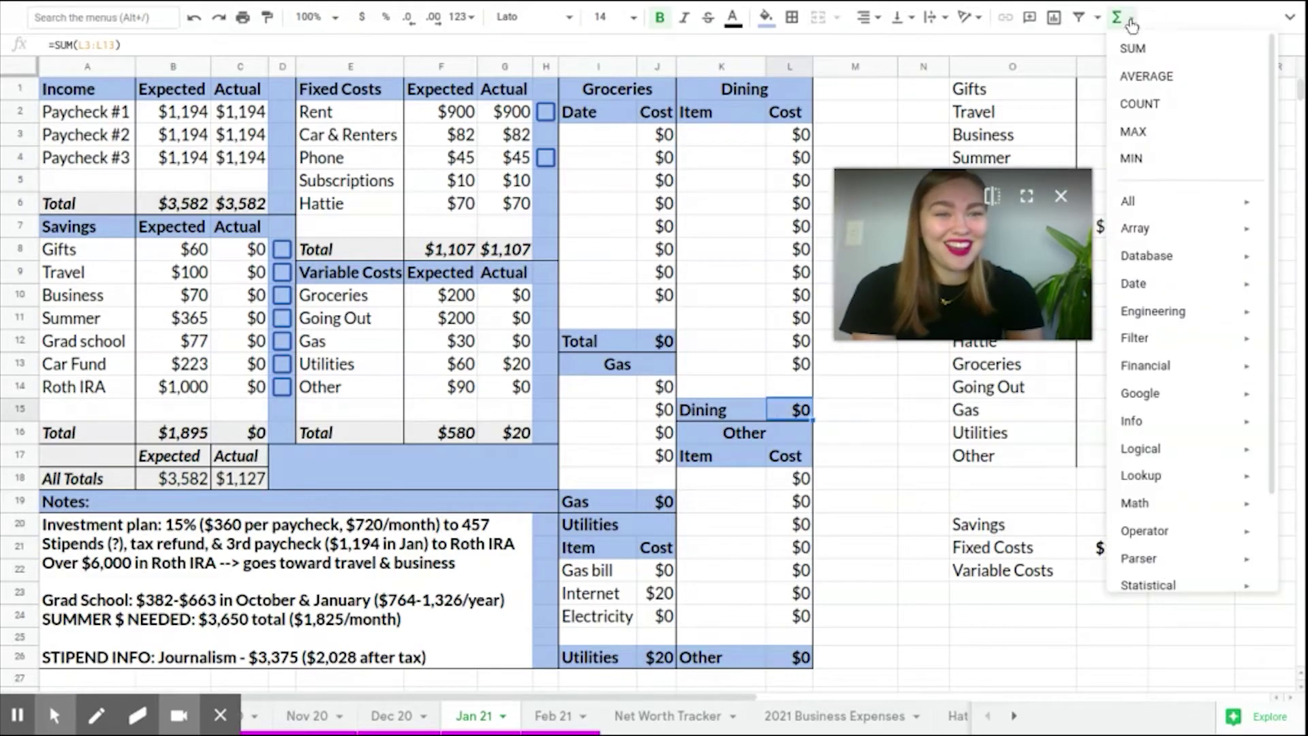
{"action": "left_click", "coordinate": [1133, 48]}
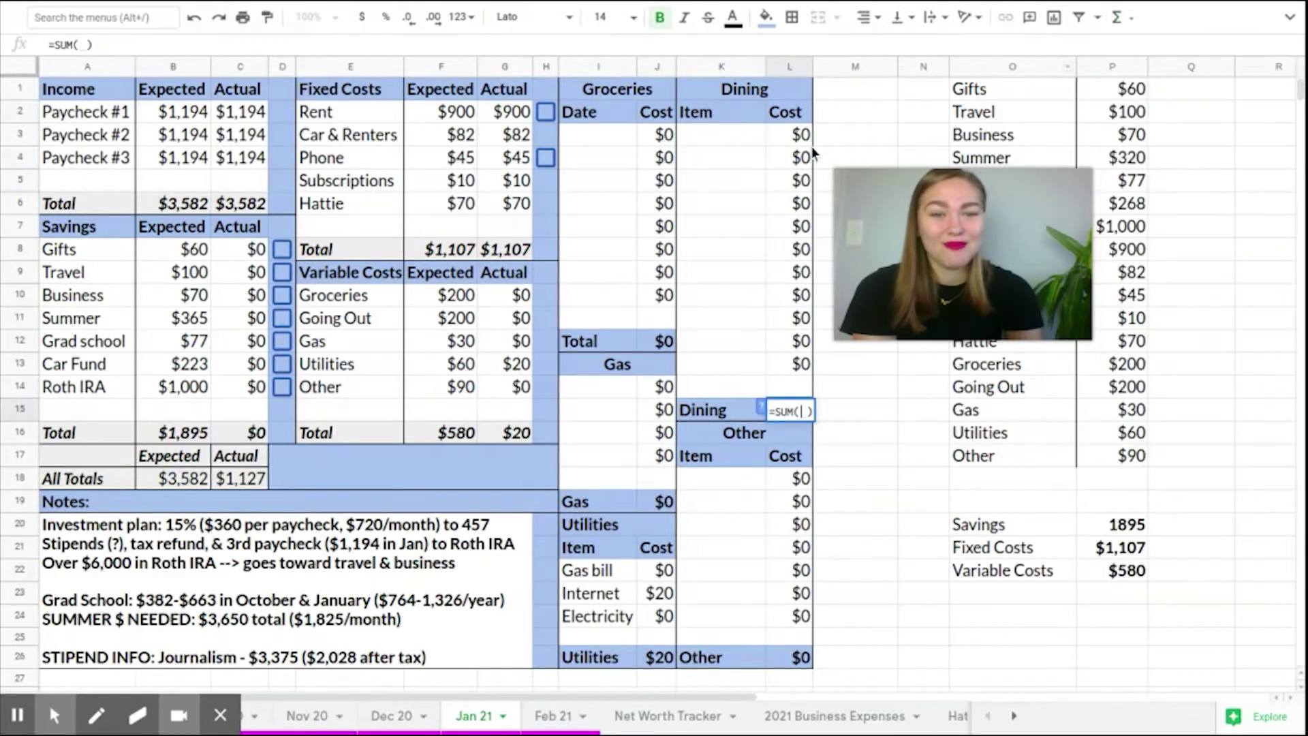
{"action": "left_click", "coordinate": [792, 139]}
{"action": "left_click_drag", "start_coordinate": [790, 171], "coordinate": [805, 370]}
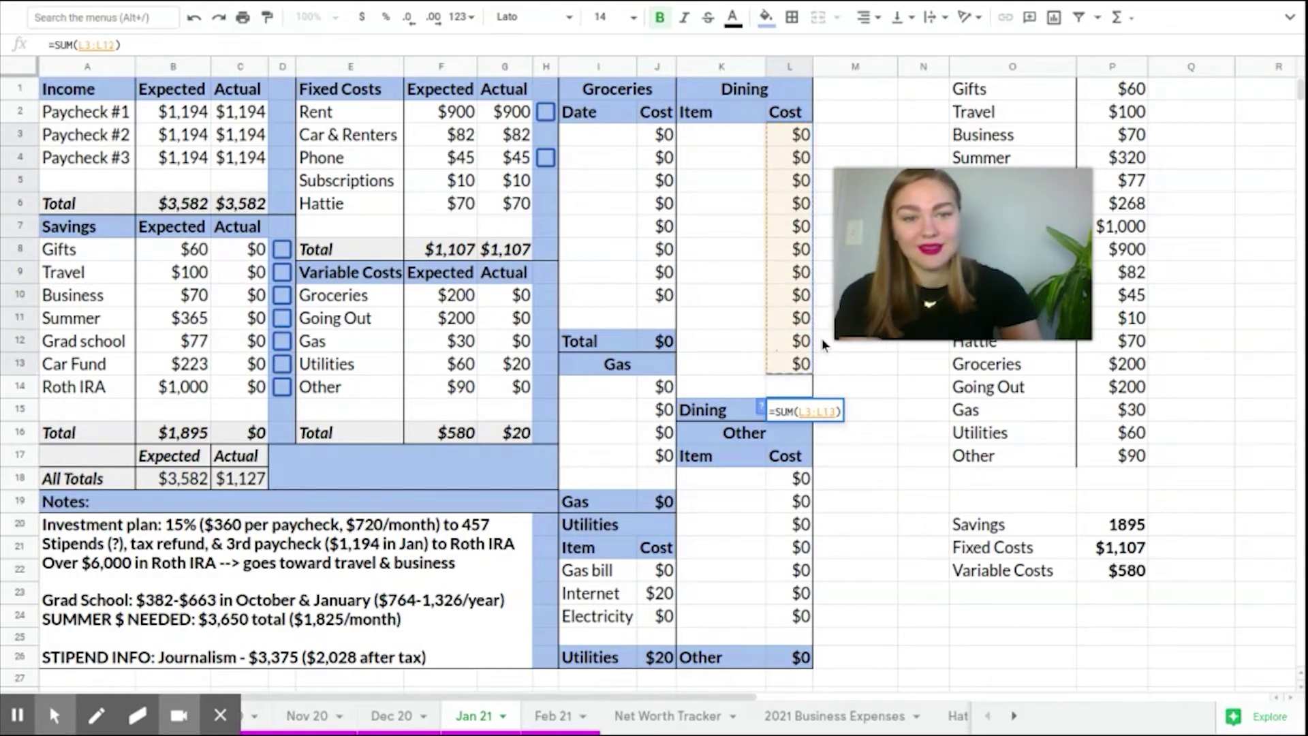
{"action": "key", "text": "Return"}
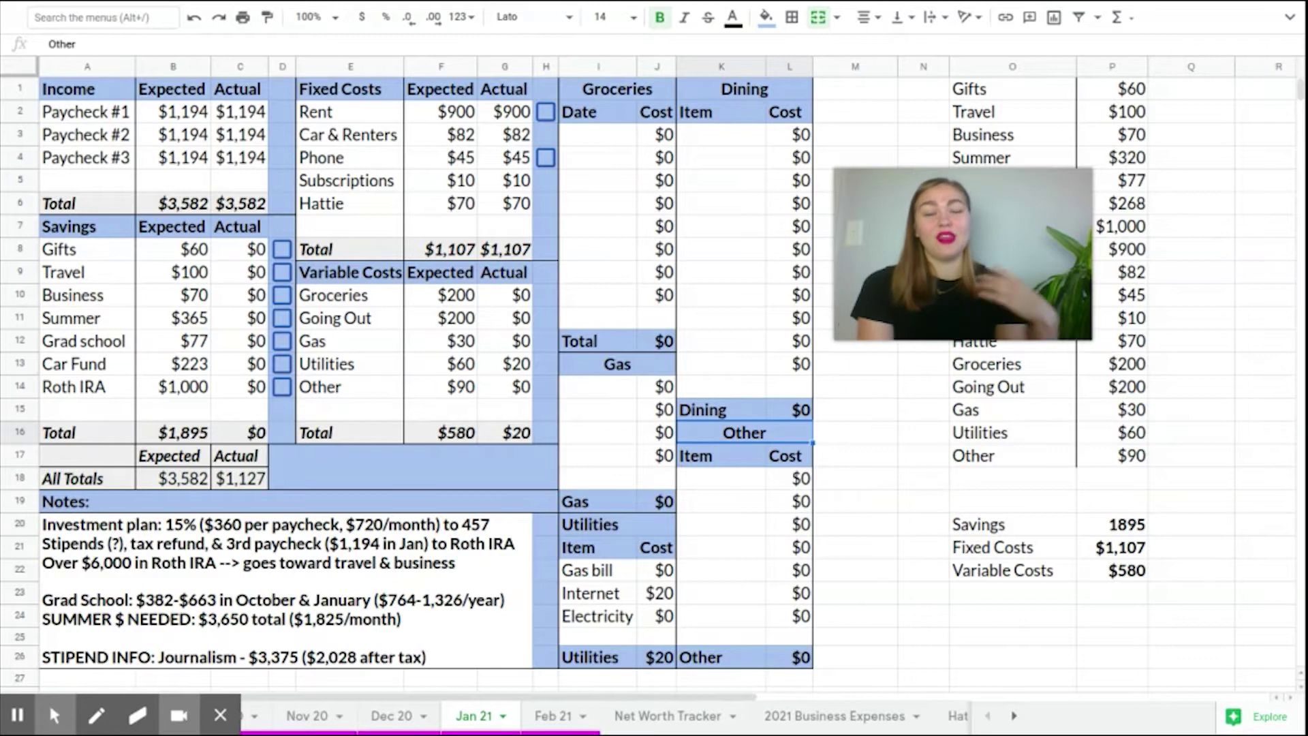
- Test the Dining total with a $24 cost in L6, then clear it
{"action": "left_click", "coordinate": [804, 210]}
{"action": "type", "text": "24"}
{"action": "left_click", "coordinate": [757, 259]}
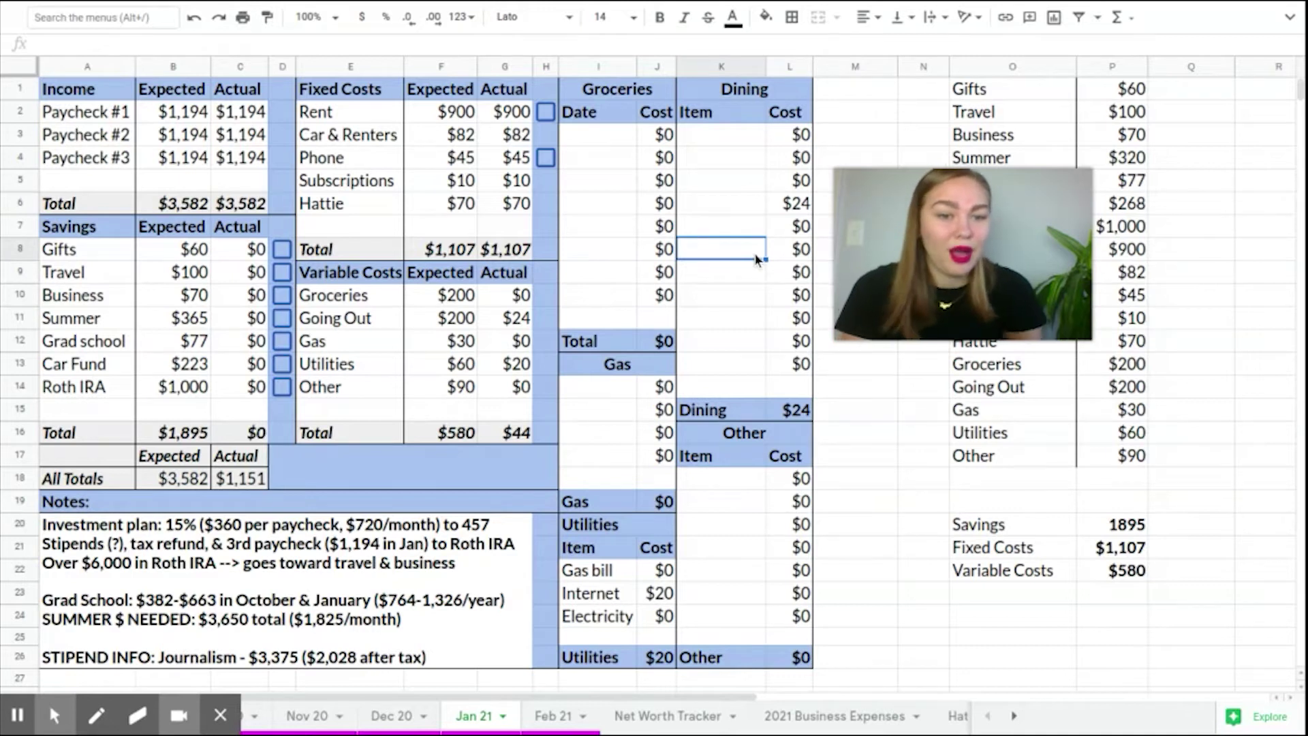
{"action": "left_click", "coordinate": [809, 212]}
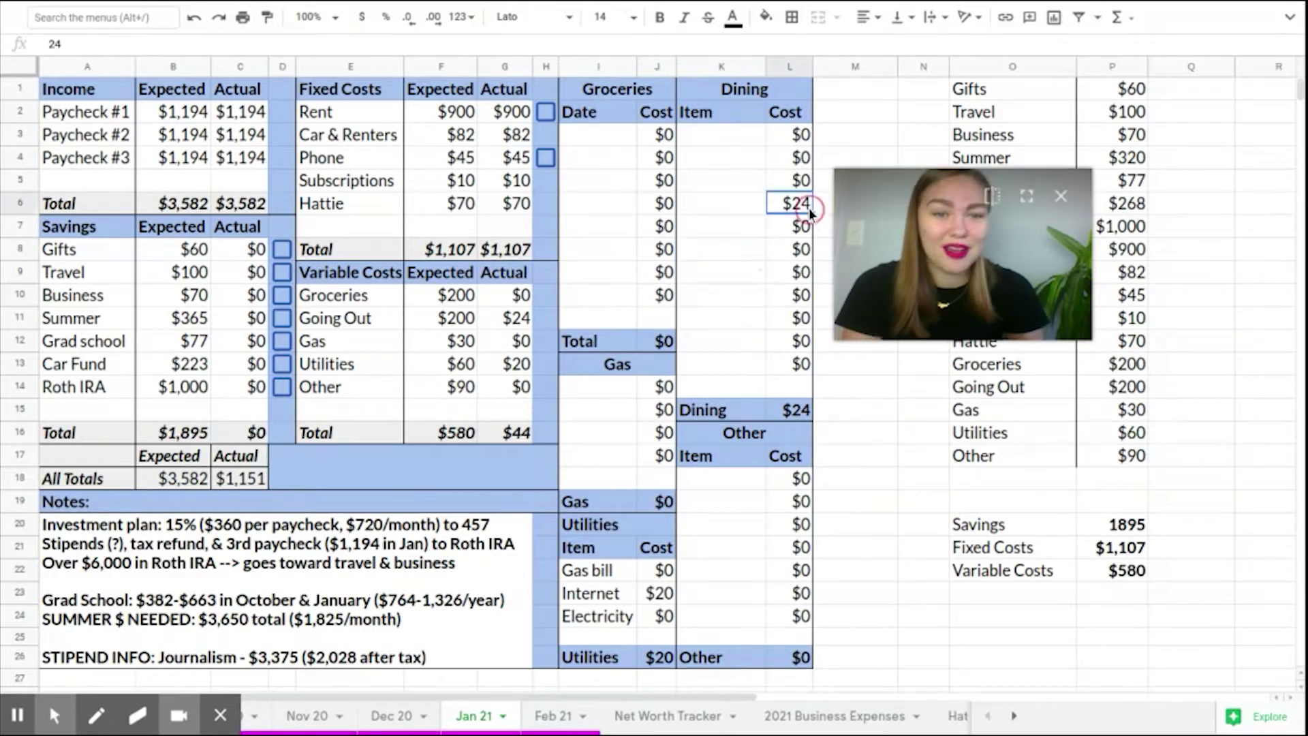
{"action": "key", "text": "Delete"}
{"action": "left_click", "coordinate": [757, 276]}
{"action": "left_click", "coordinate": [801, 411]}
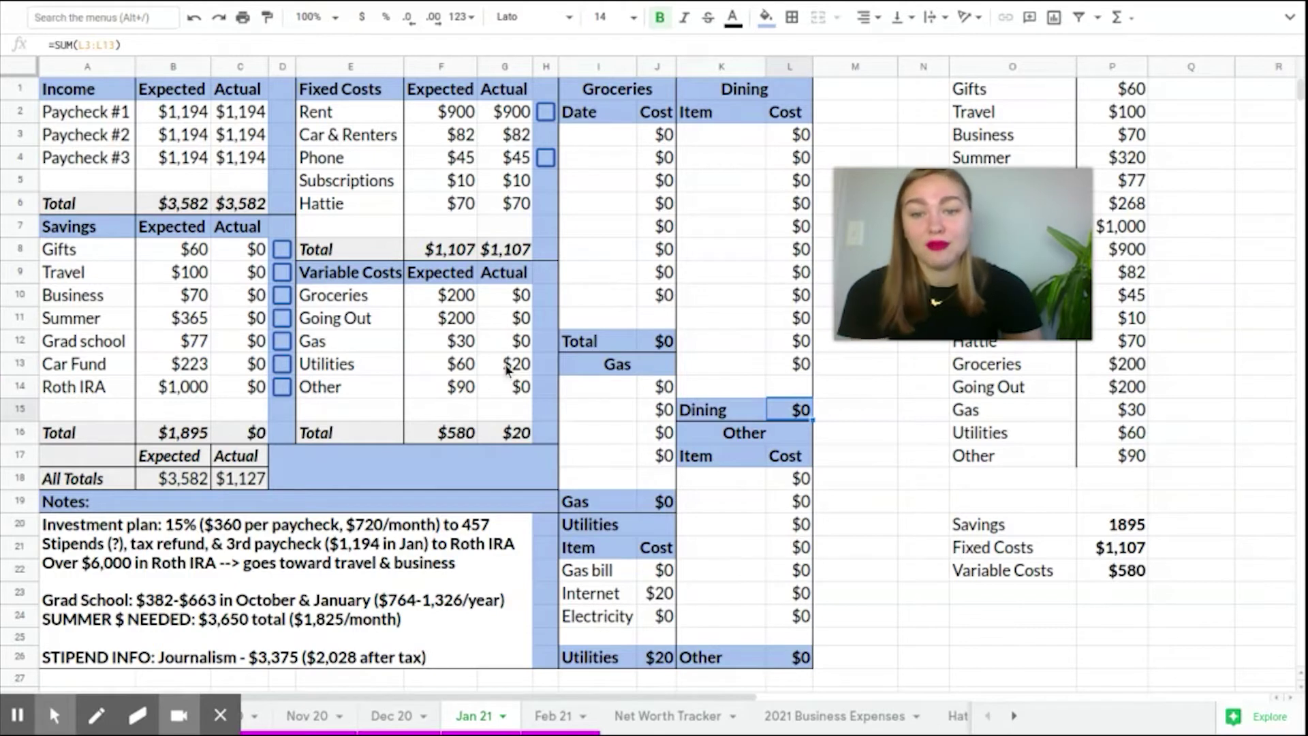
- Enter a $30 test cost in J3 and compare the G10 and J12 Groceries formulas
{"action": "left_click", "coordinate": [671, 141]}
{"action": "type", "text": "30"}
{"action": "left_click", "coordinate": [627, 180]}
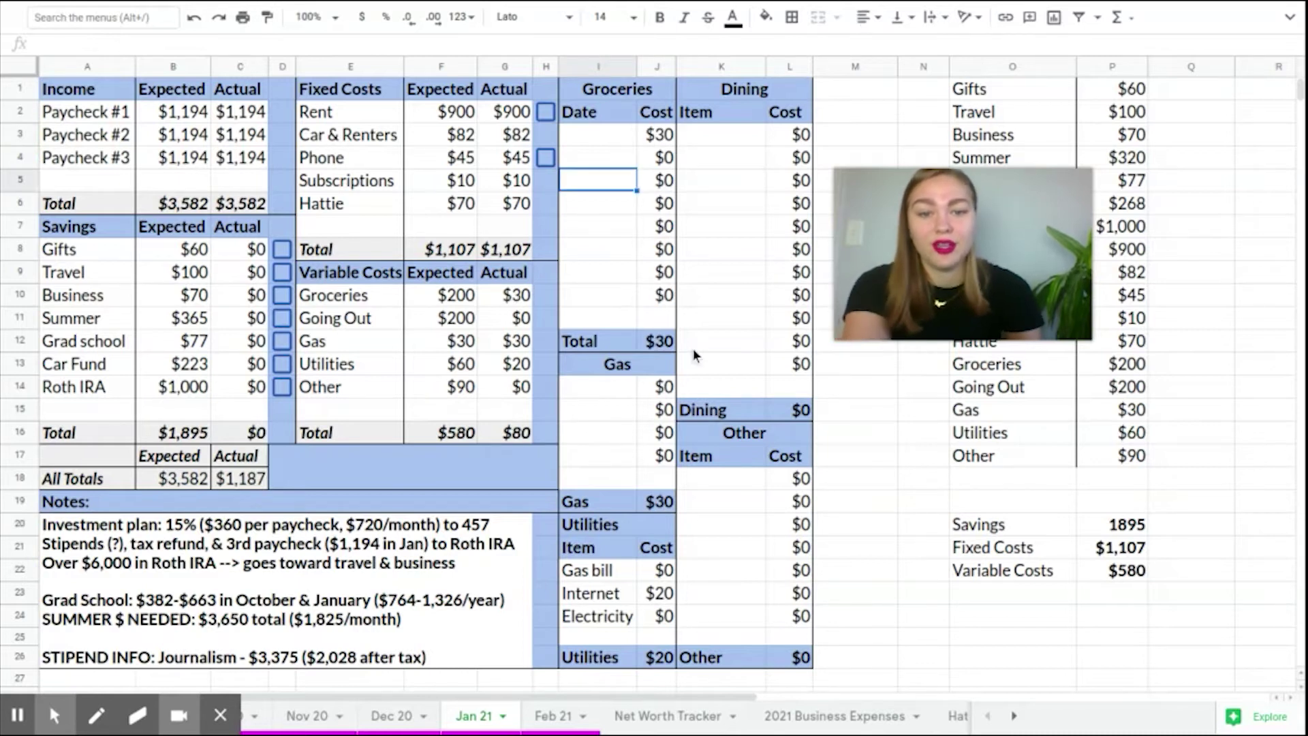
{"action": "left_click", "coordinate": [663, 343]}
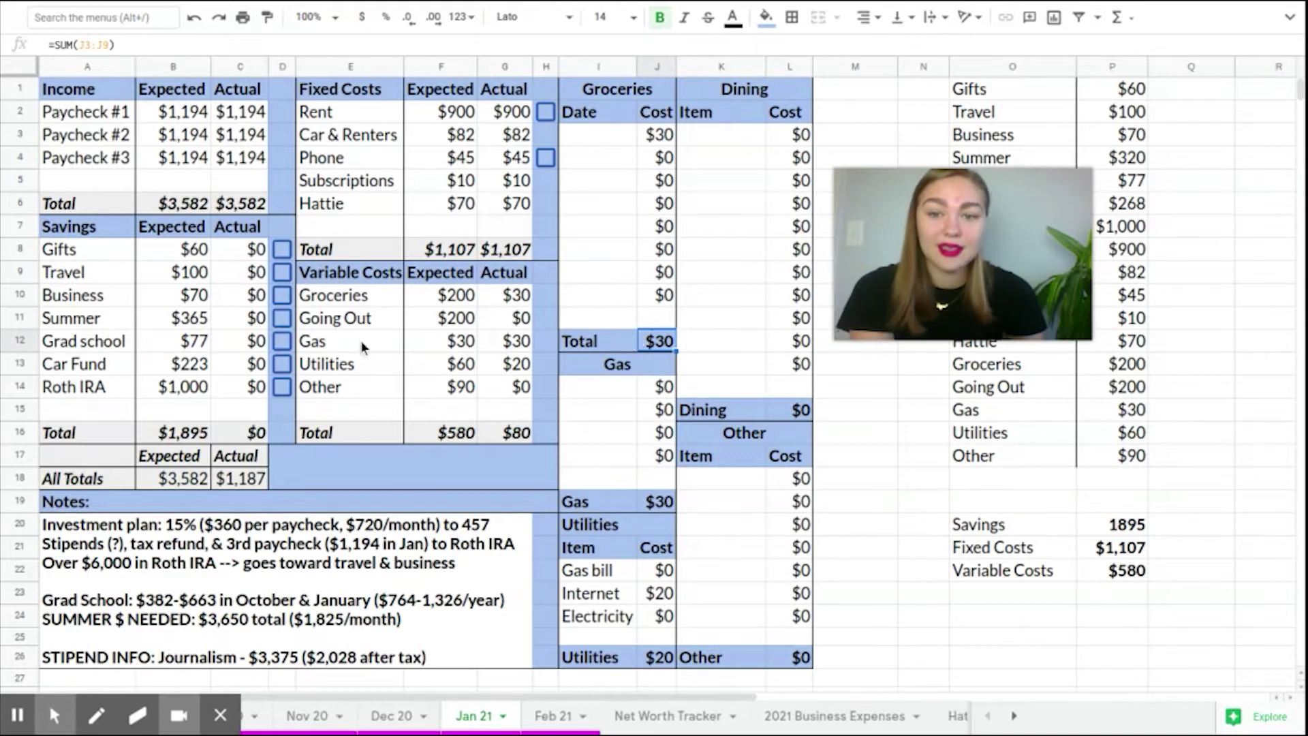
{"action": "left_click", "coordinate": [502, 302]}
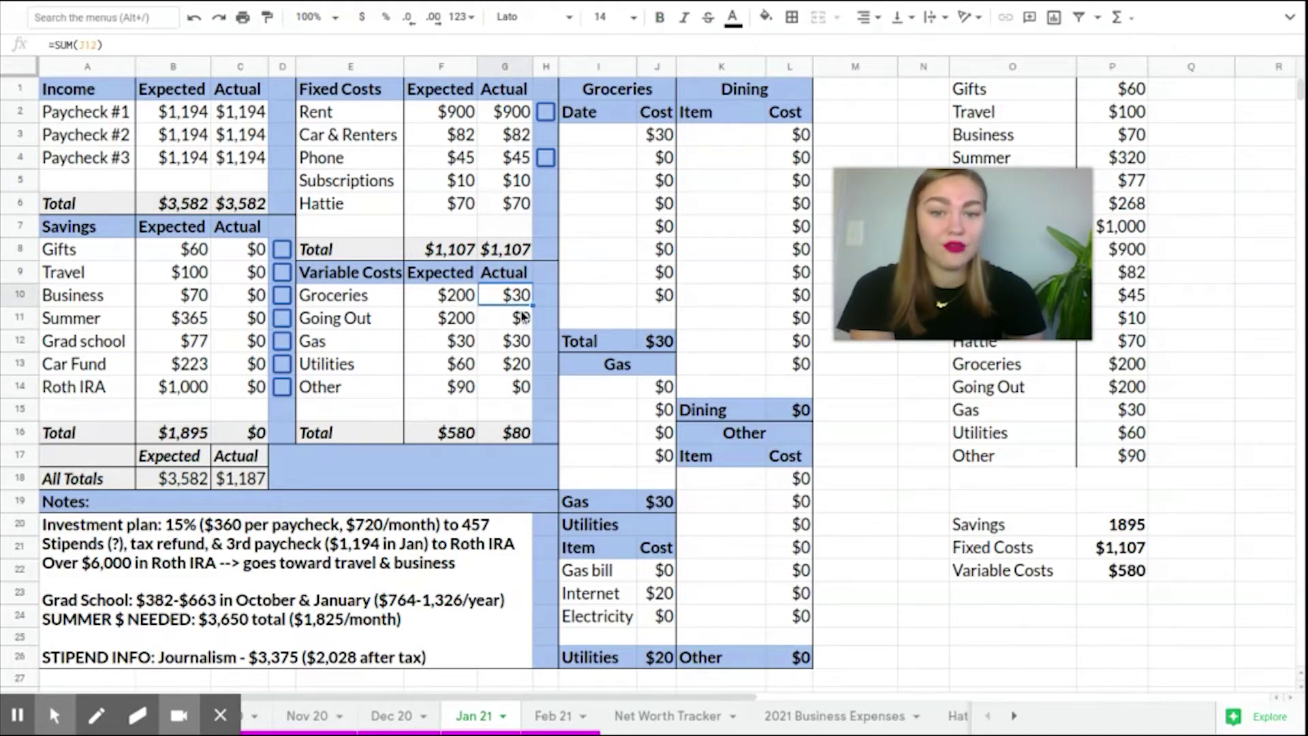
{"action": "left_click", "coordinate": [659, 337]}
{"action": "left_click", "coordinate": [525, 294]}
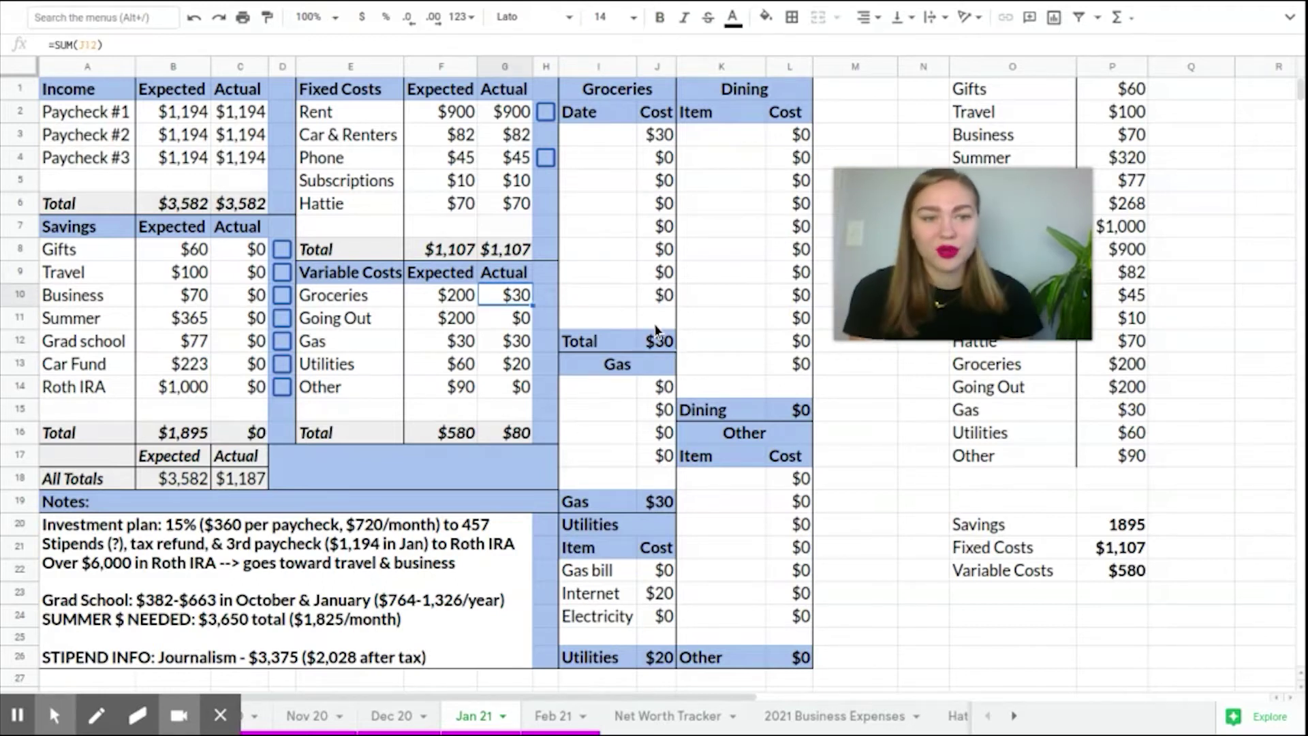
- Make the Groceries actual in G10 a SUM referencing the Groceries total J12
{"action": "left_click", "coordinate": [667, 346]}
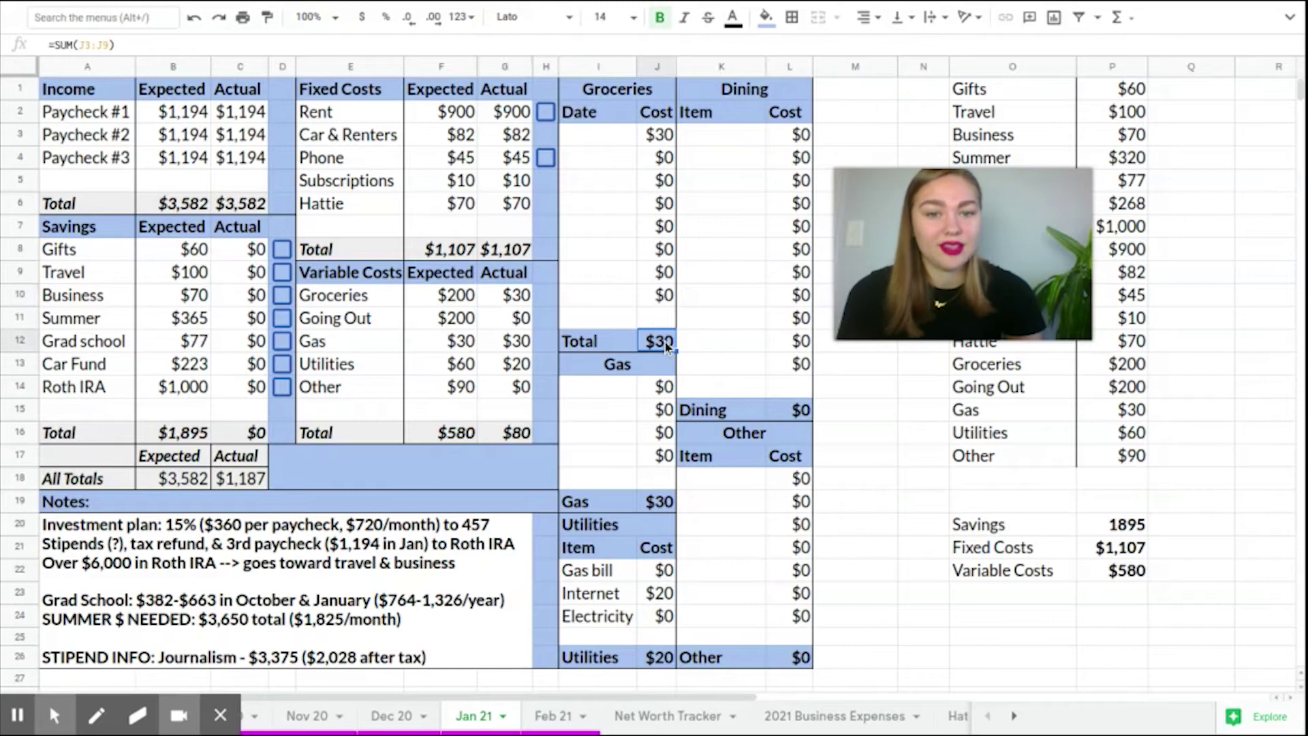
{"action": "left_click", "coordinate": [1118, 17]}
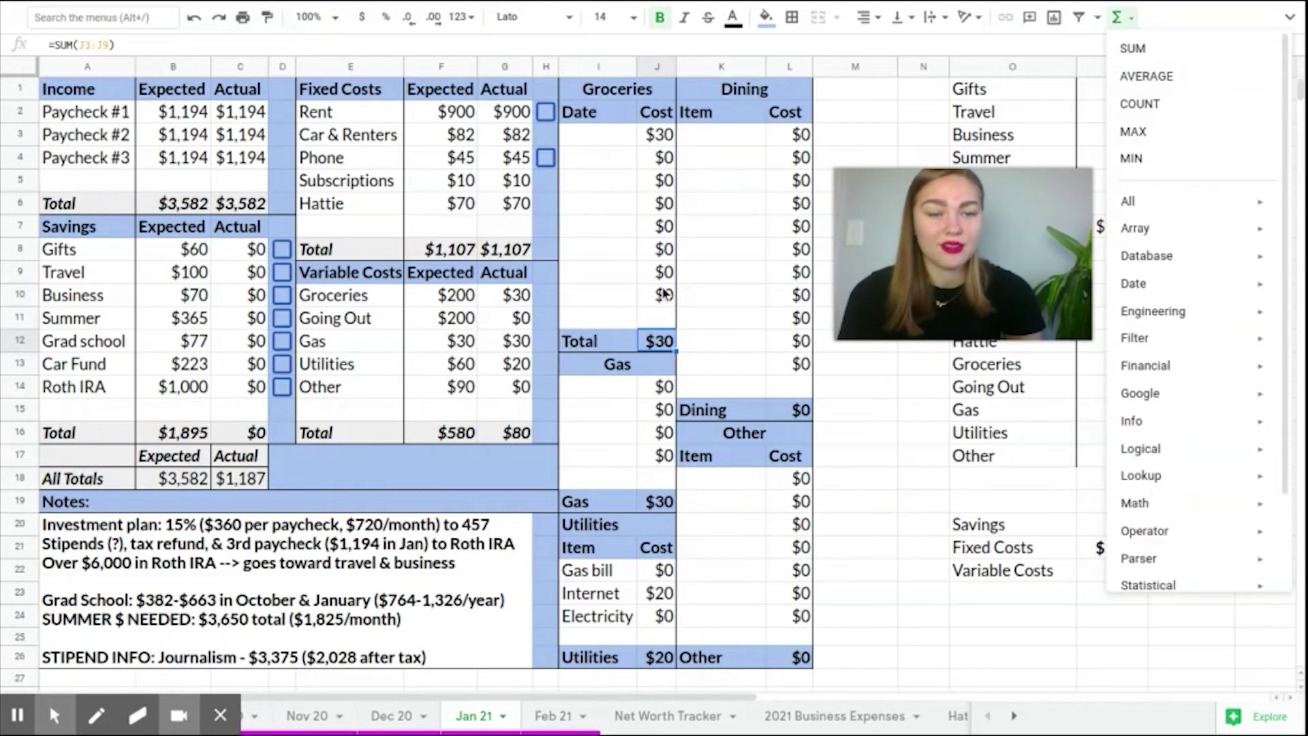
{"action": "left_click", "coordinate": [620, 314]}
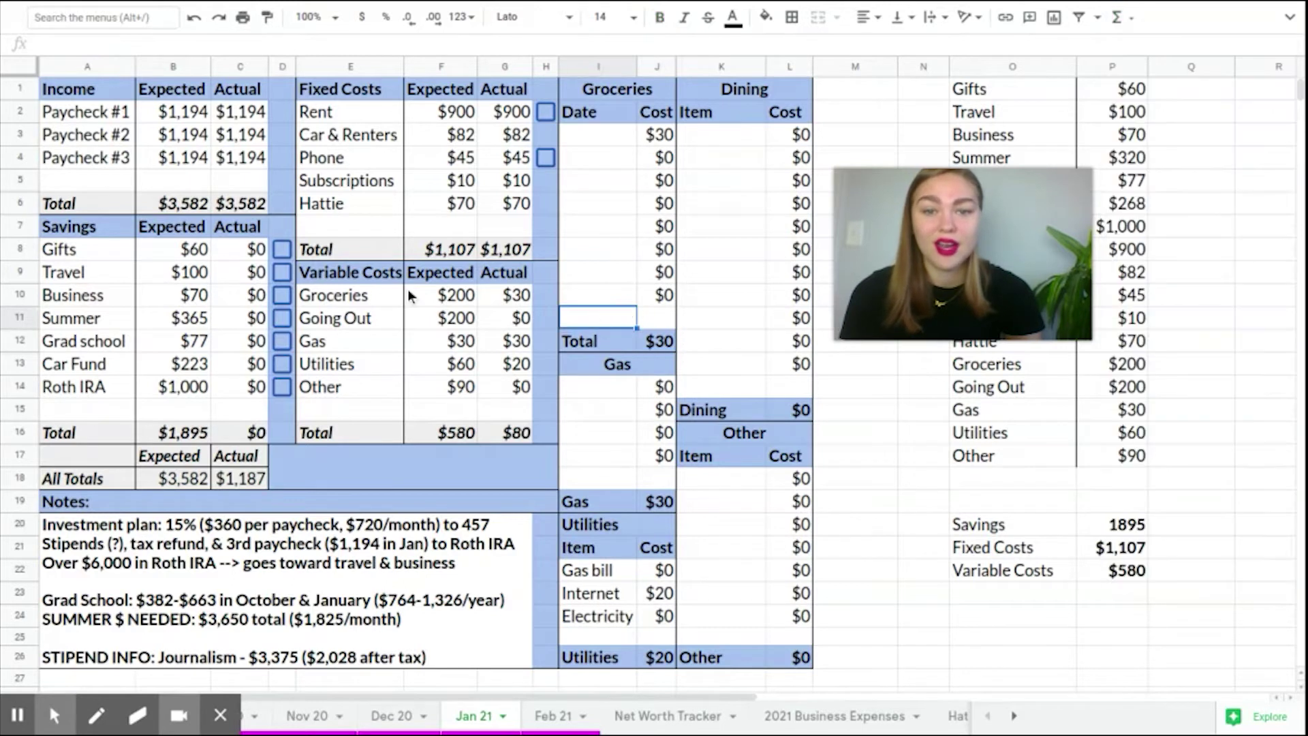
{"action": "left_click", "coordinate": [516, 300]}
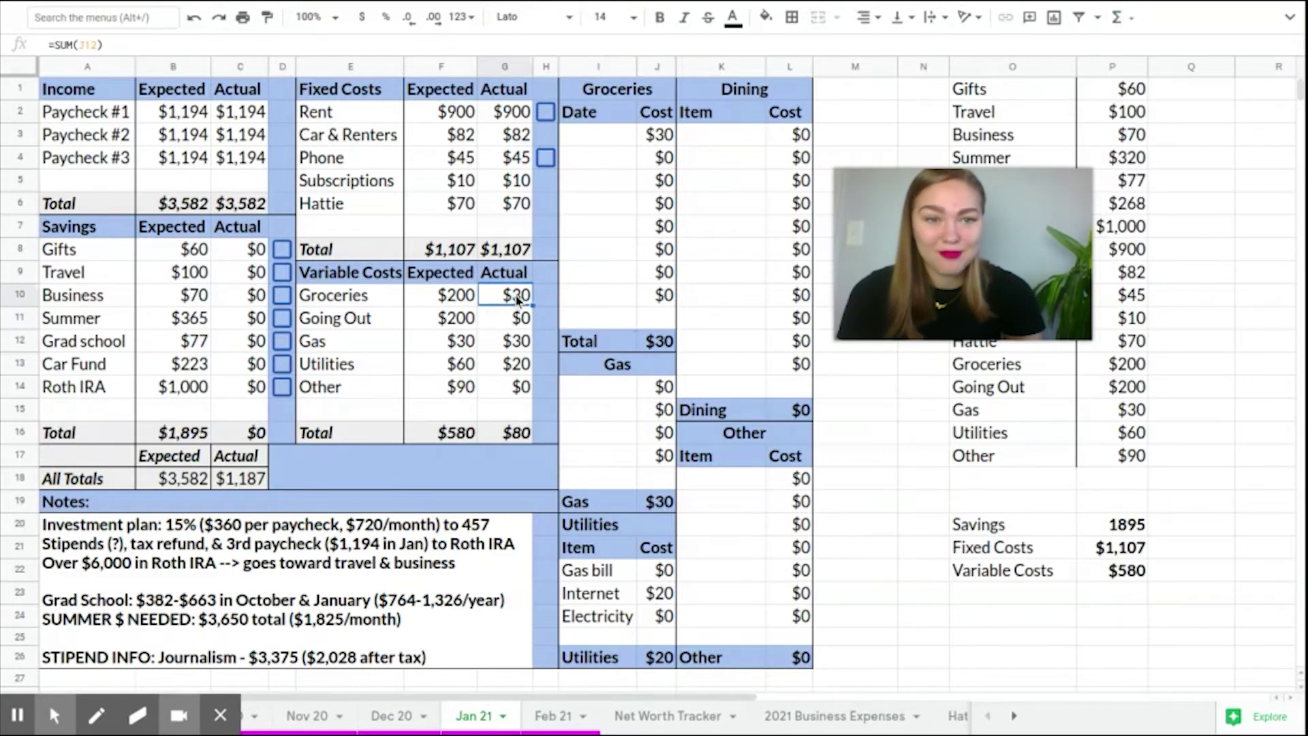
{"action": "left_click", "coordinate": [1120, 17]}
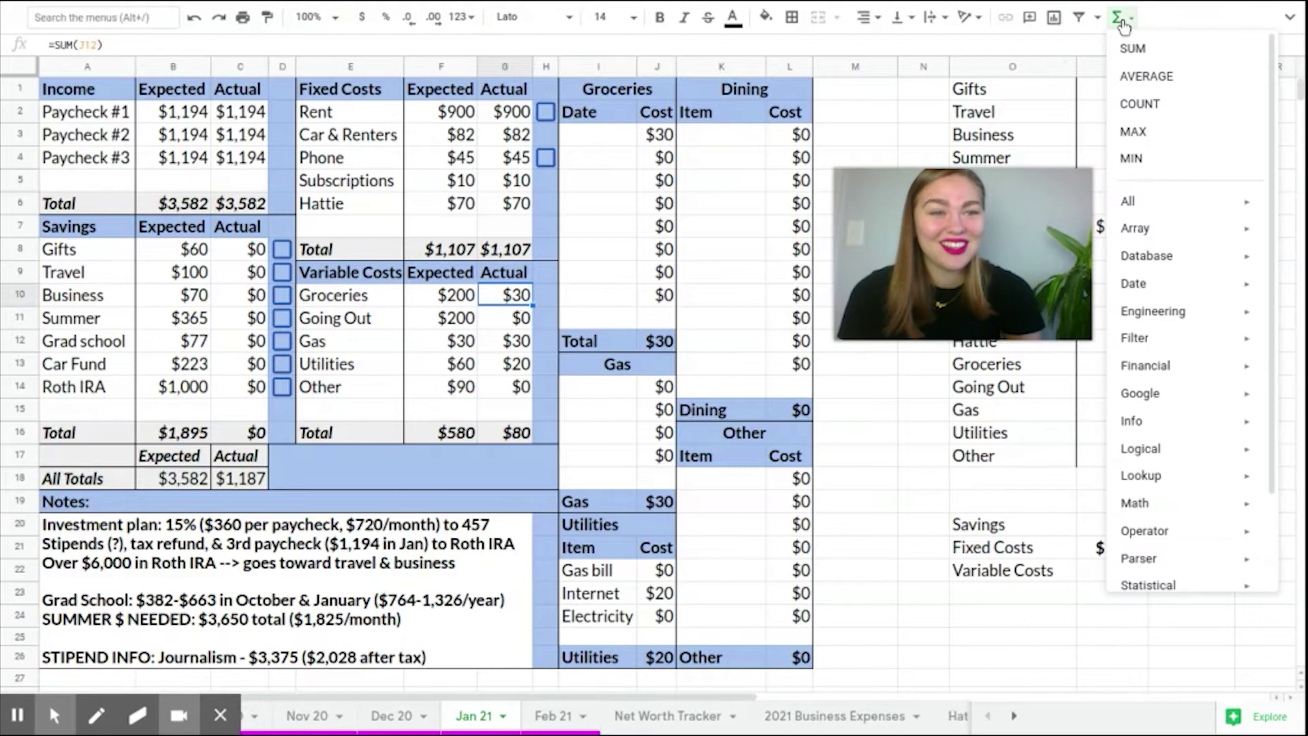
{"action": "left_click", "coordinate": [1125, 42]}
{"action": "left_click", "coordinate": [653, 340]}
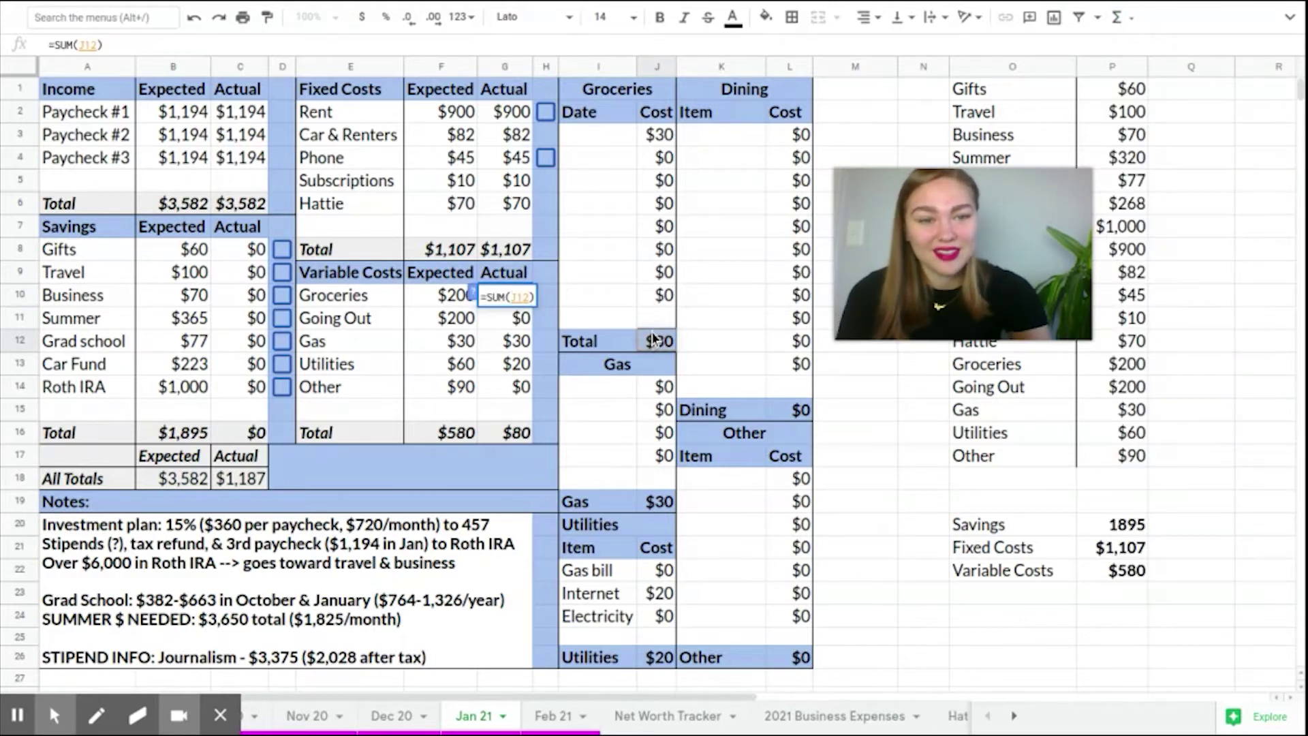
{"action": "key", "text": "Return"}
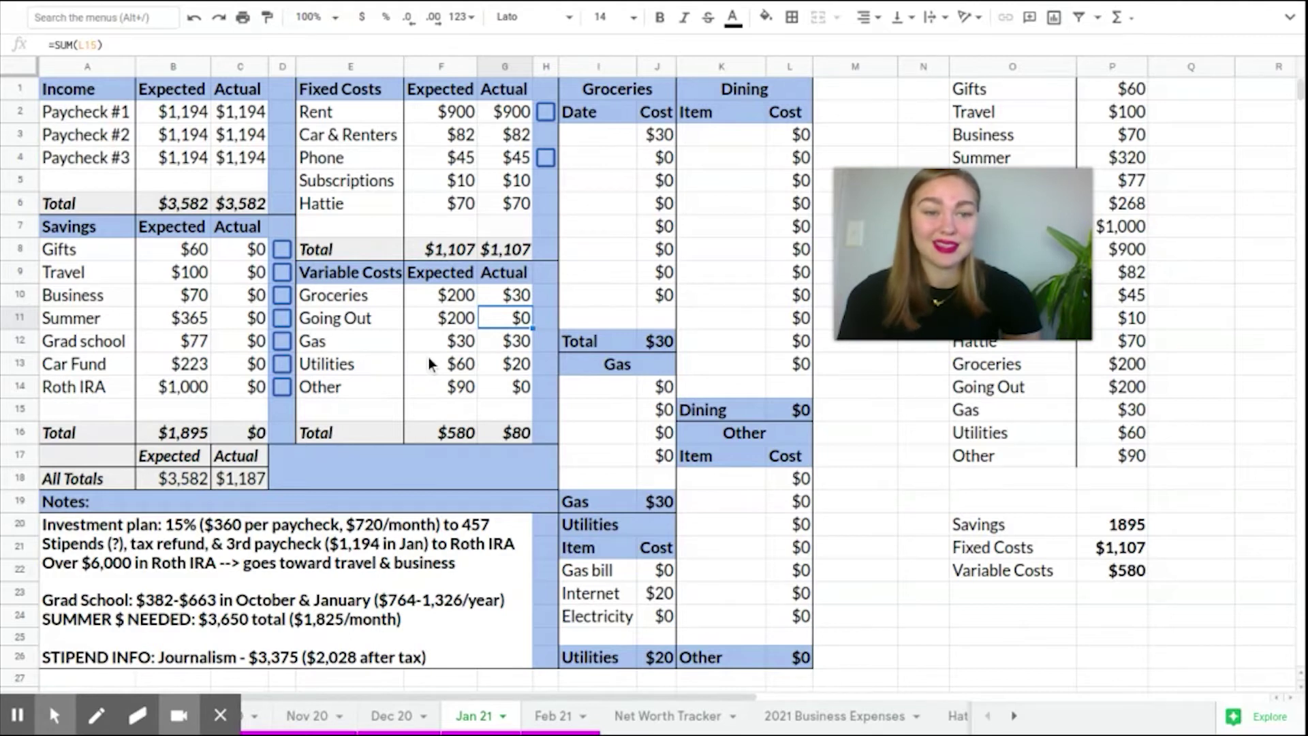
- Reset the Groceries test cost in J3 to 0
{"action": "left_click", "coordinate": [659, 139]}
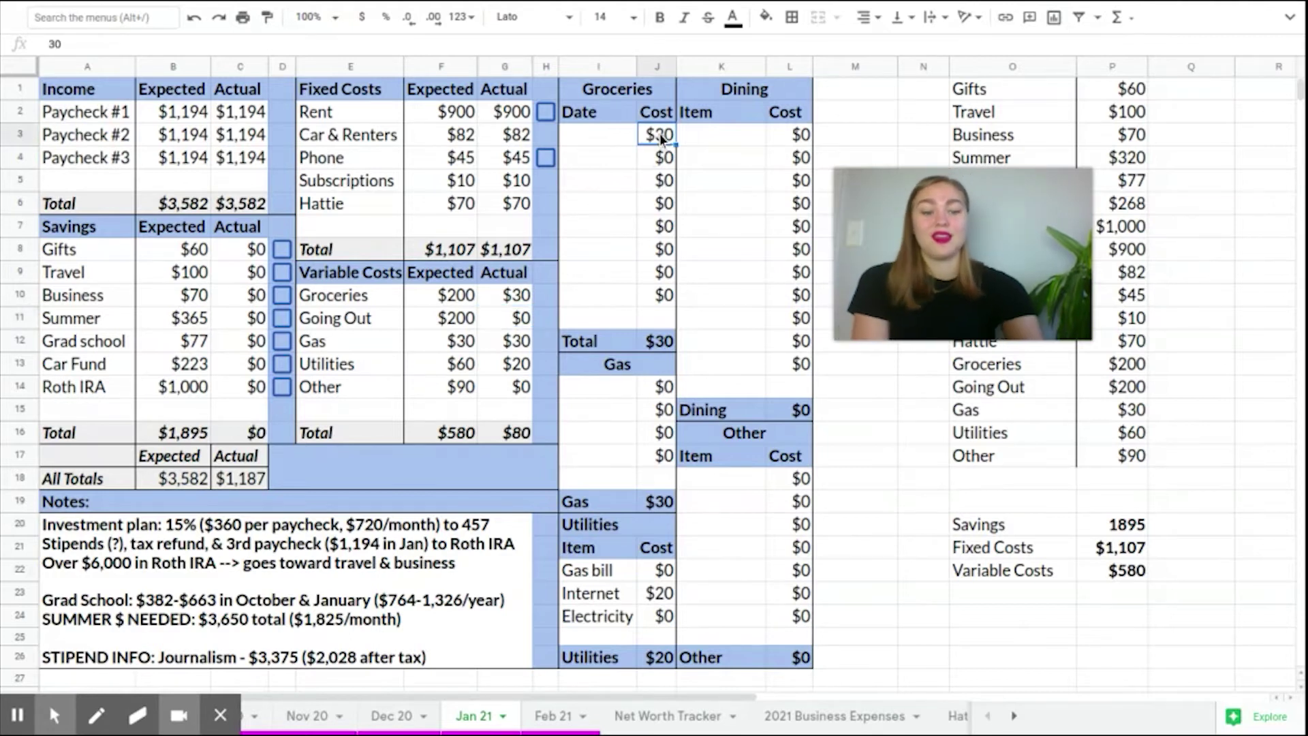
{"action": "type", "text": "0"}
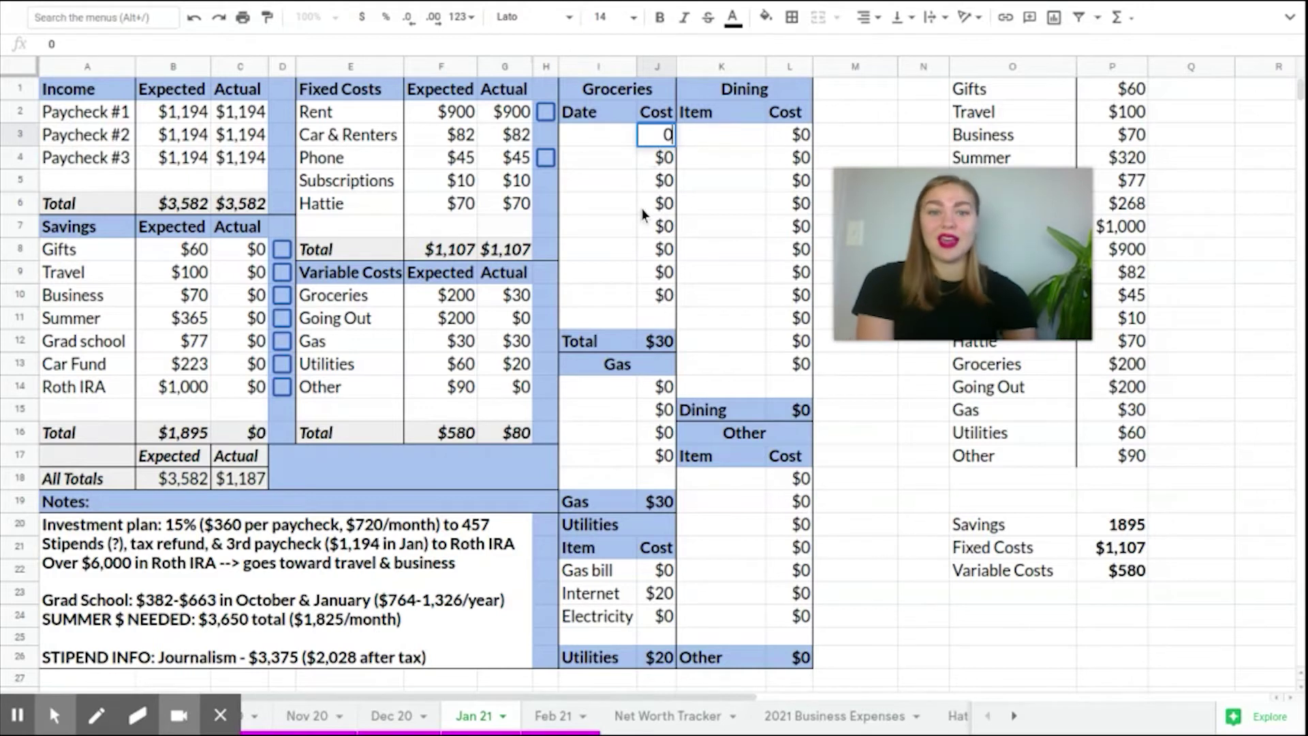
{"action": "left_click_drag", "start_coordinate": [654, 204], "coordinate": [640, 214]}
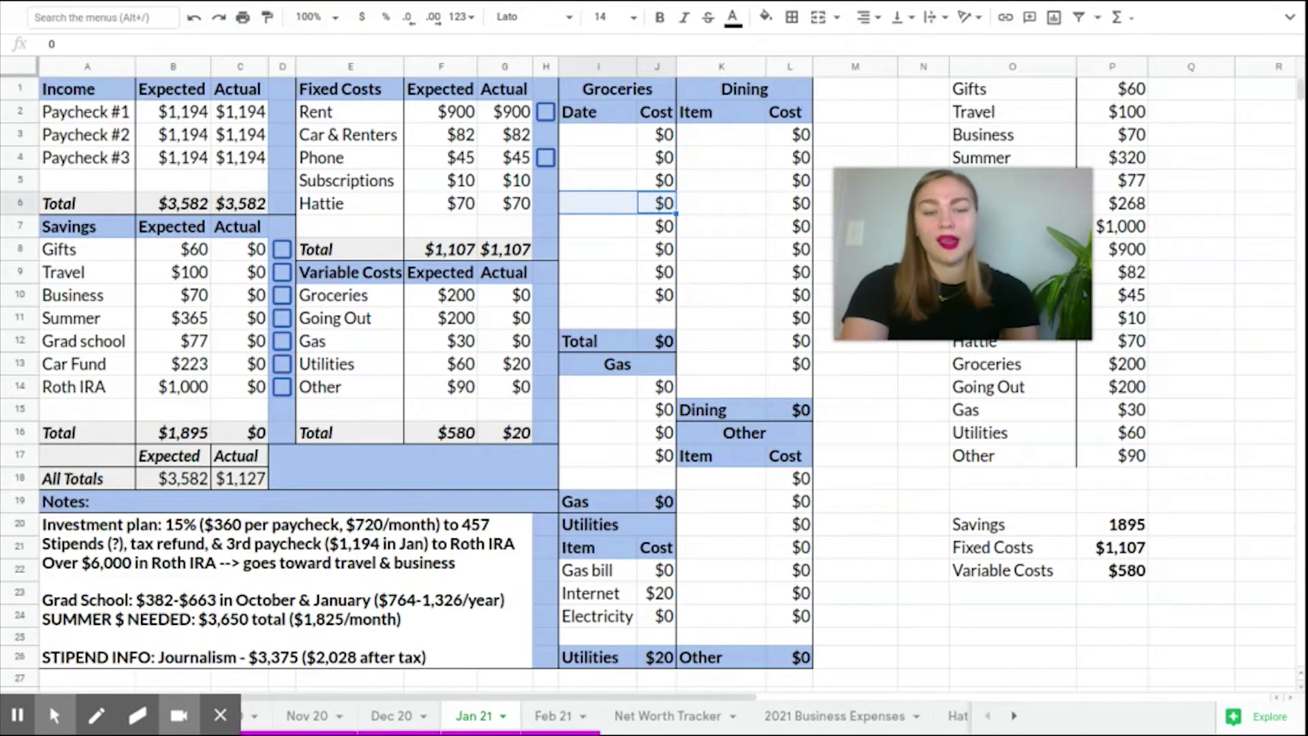
{"action": "left_click", "coordinate": [671, 717]}
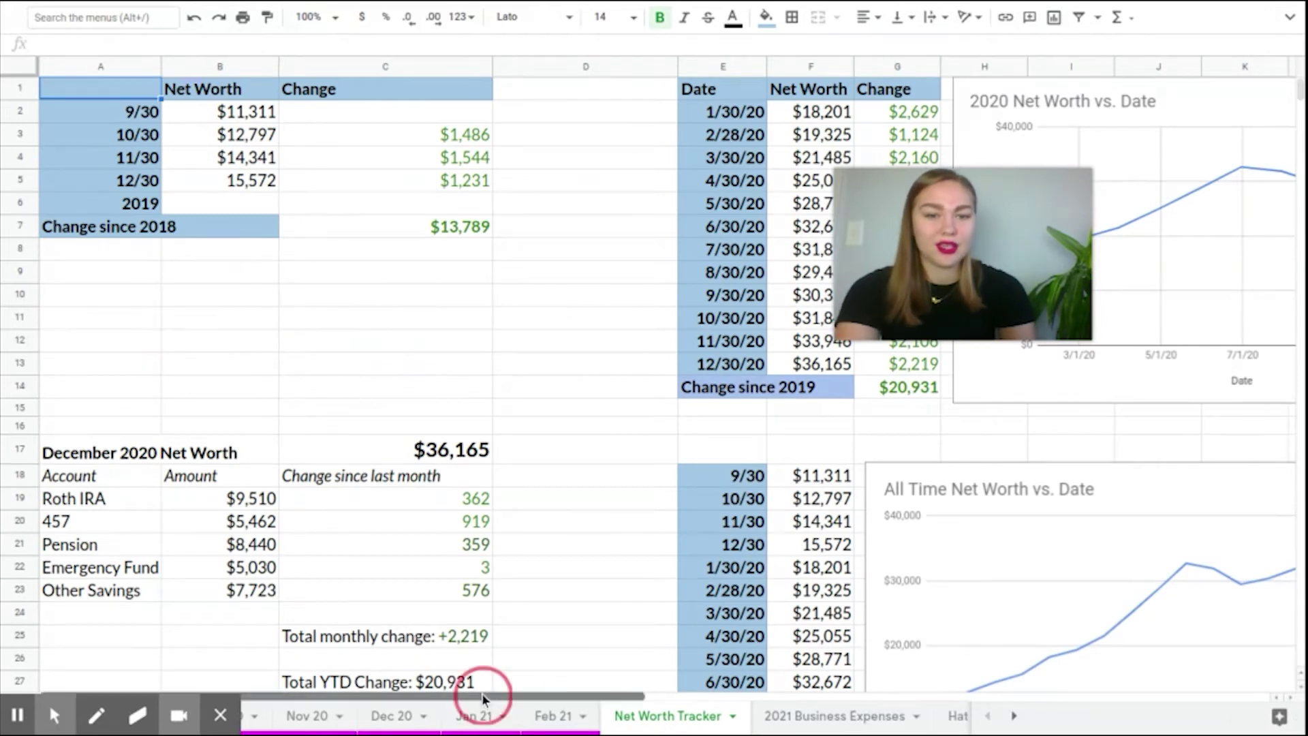
{"action": "mouse_move", "coordinate": [485, 695]}
{"action": "left_mouse_down"}
{"action": "mouse_move", "coordinate": [812, 650]}
{"action": "mouse_move", "coordinate": [821, 621]}
{"action": "left_mouse_up"}
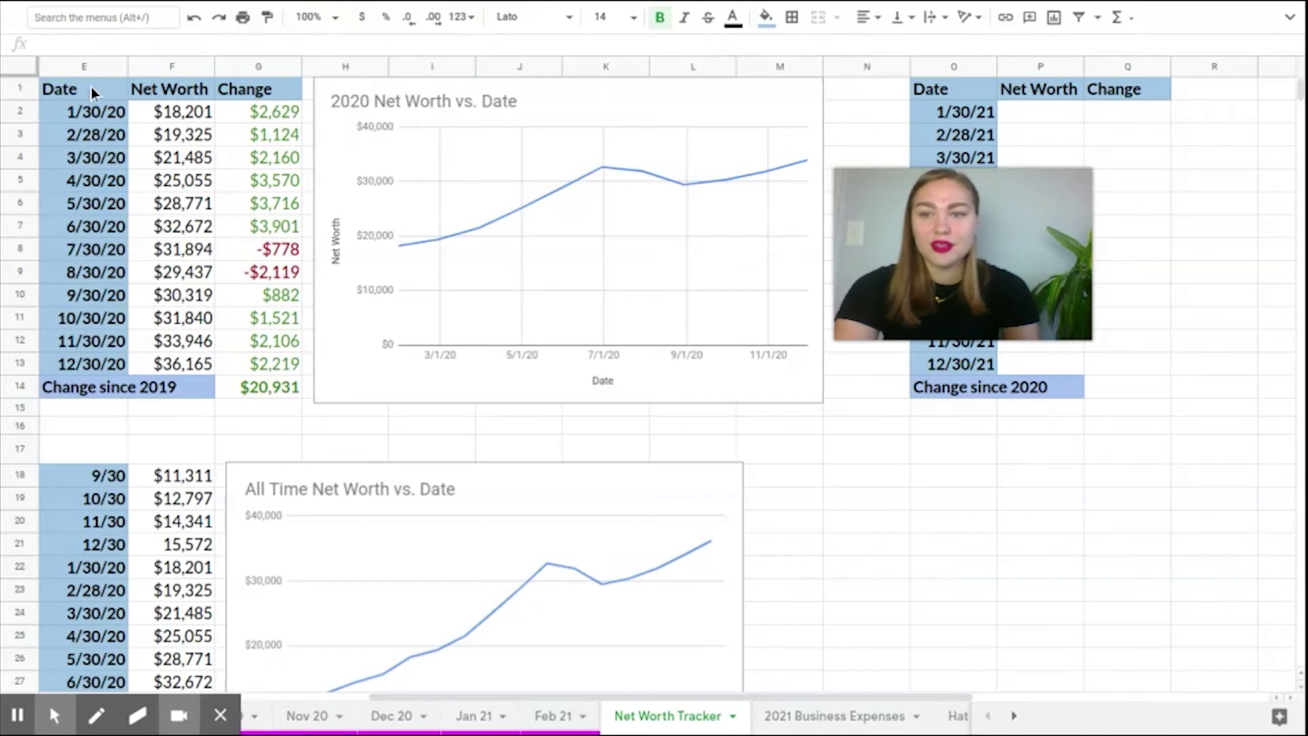
{"action": "left_click_drag", "start_coordinate": [100, 111], "coordinate": [195, 368]}
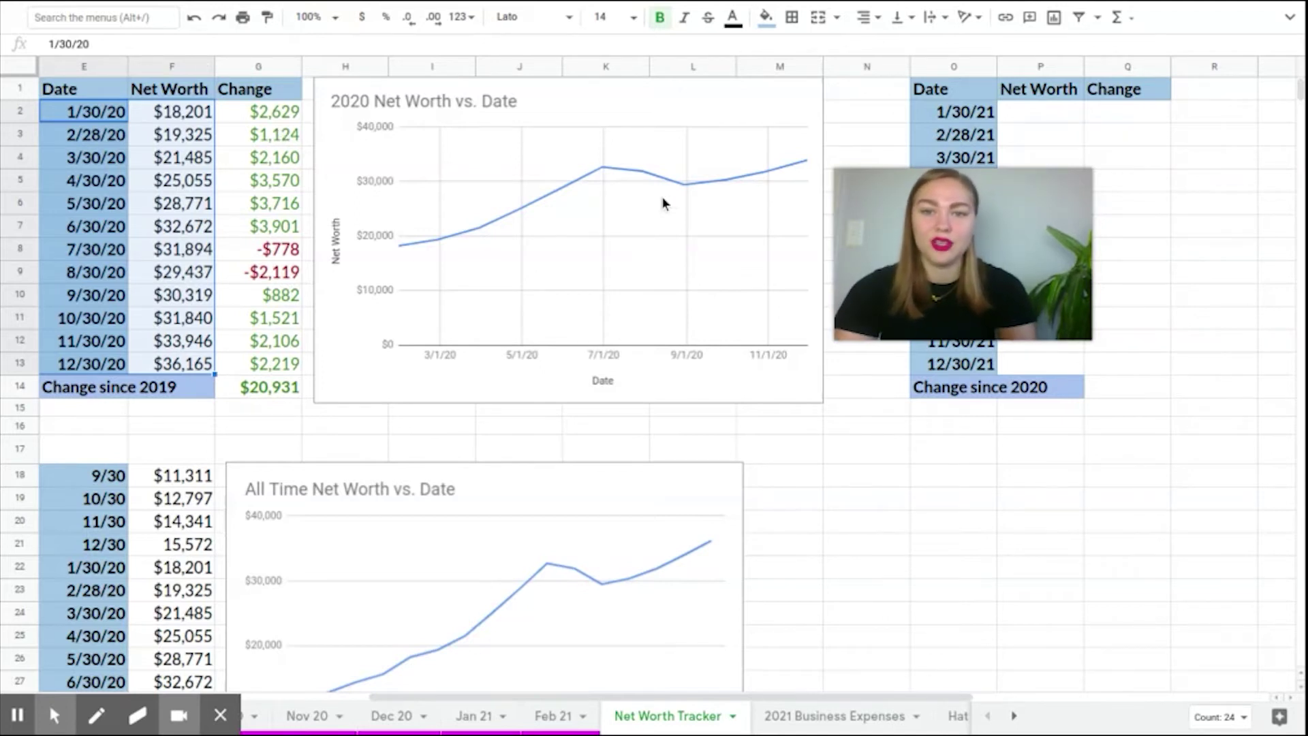
{"action": "left_click", "coordinate": [109, 115]}
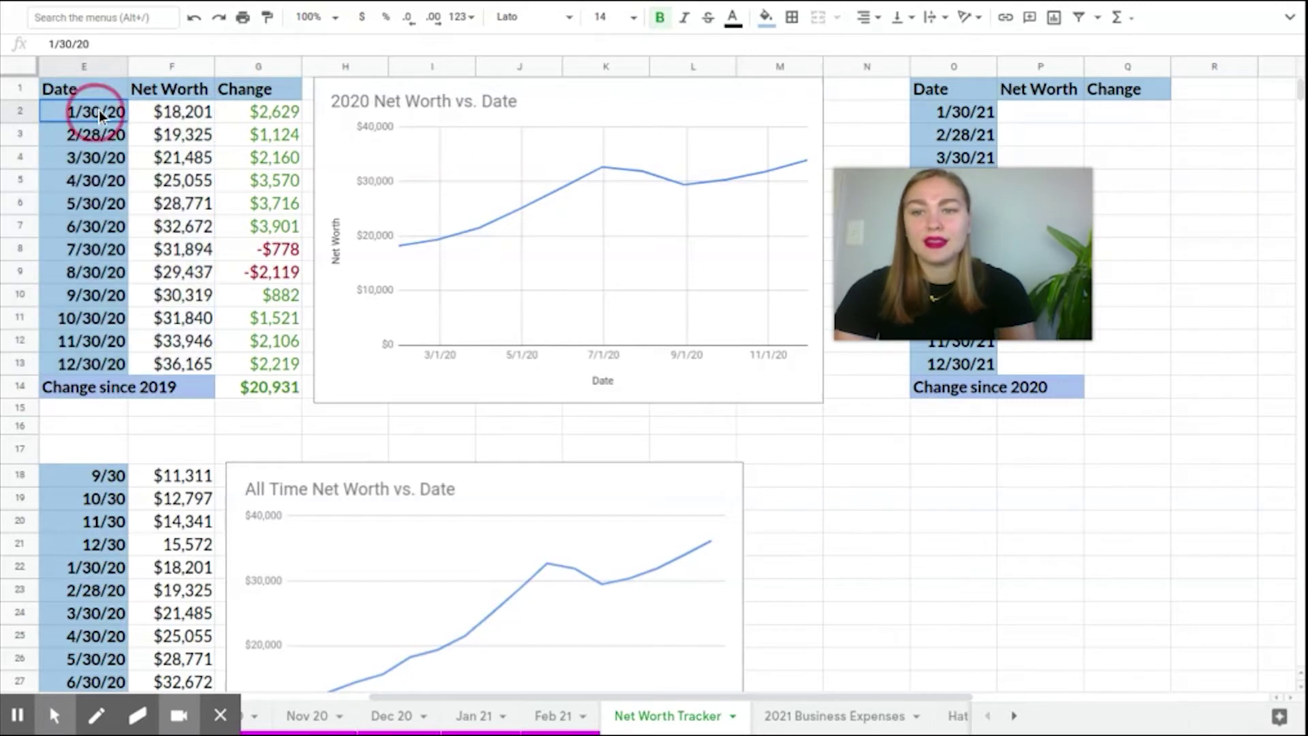
{"action": "left_click_drag", "start_coordinate": [109, 115], "coordinate": [206, 368]}
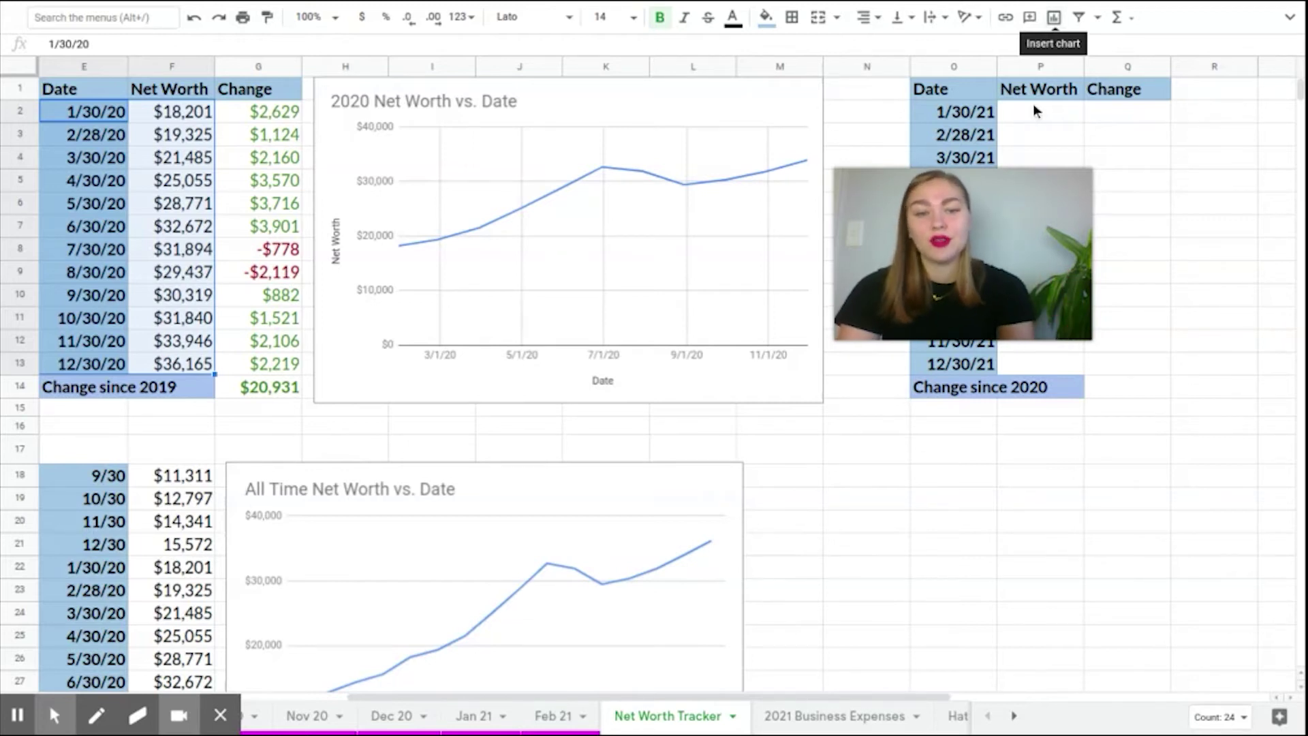
{"action": "left_click", "coordinate": [862, 429]}
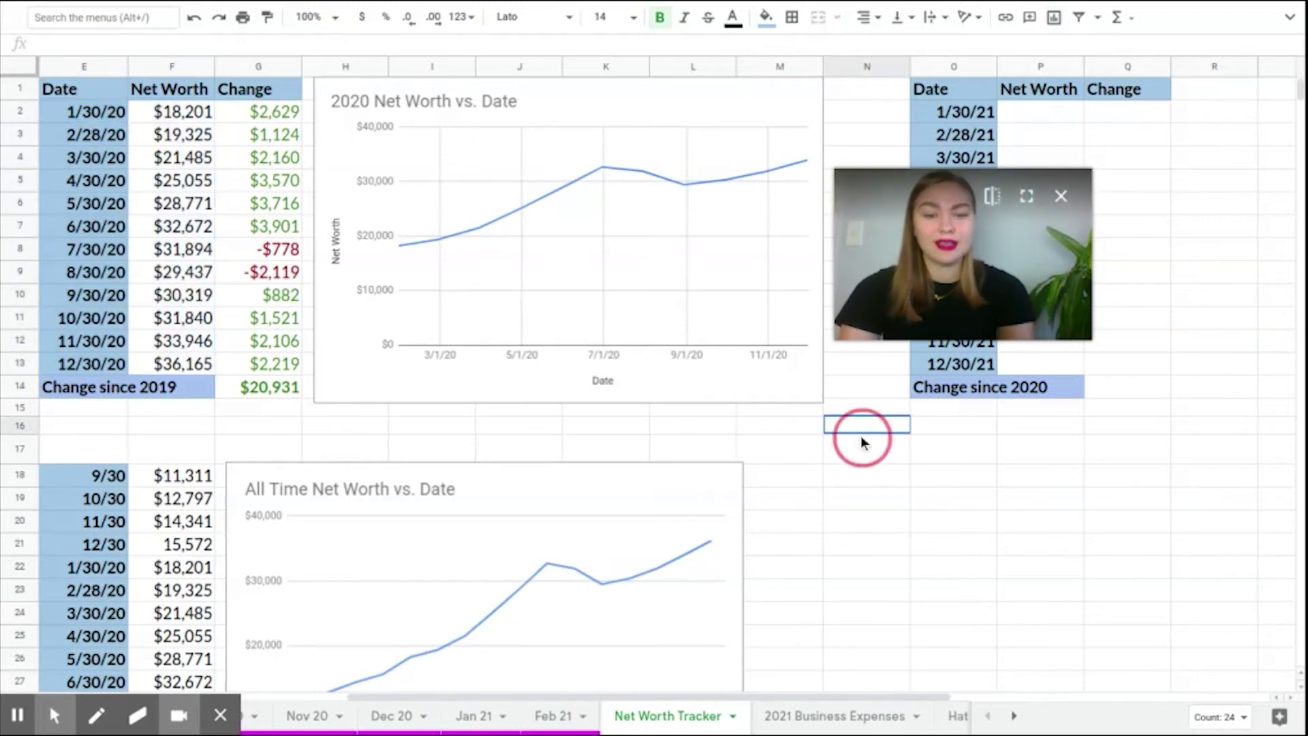
- On the Jan 21 sheet, try selecting the fixed and variable cost items with amounts
{"action": "left_click", "coordinate": [471, 719]}
{"action": "left_click_drag", "start_coordinate": [970, 288], "coordinate": [755, 224]}
{"action": "left_click_drag", "start_coordinate": [463, 696], "coordinate": [586, 710]}
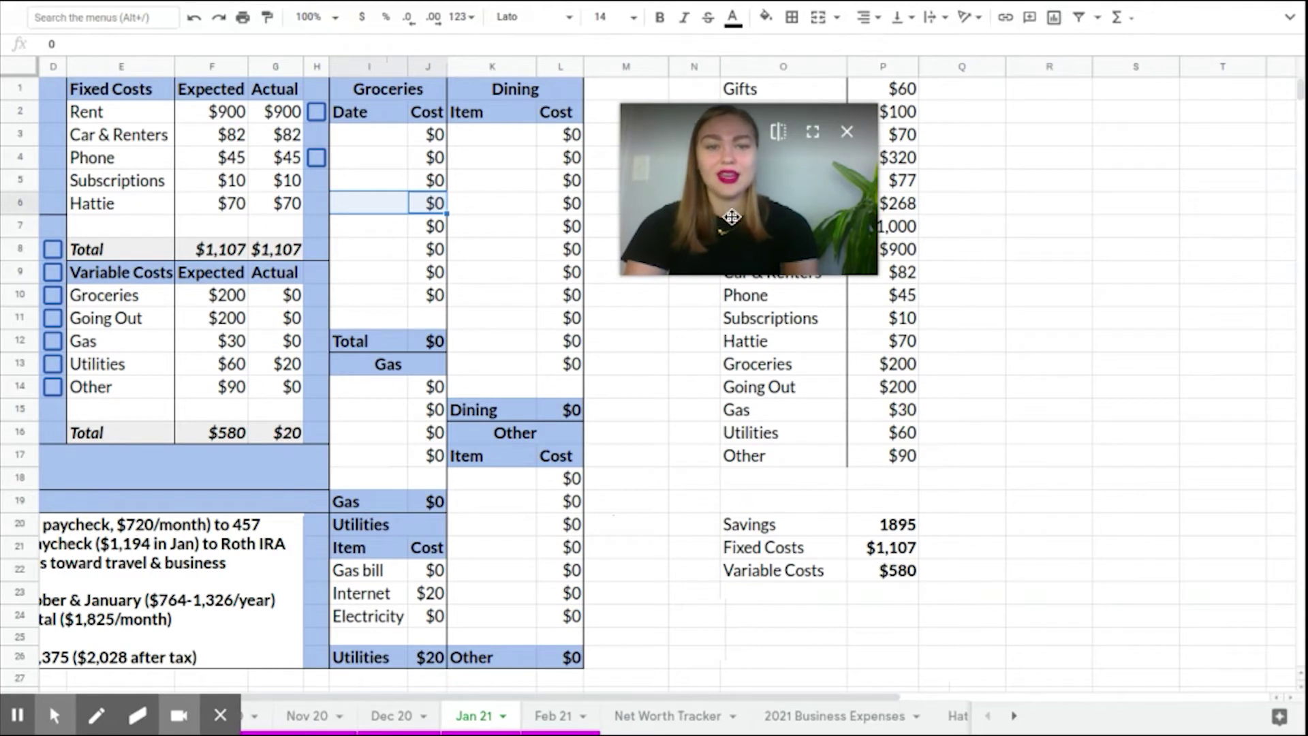
{"action": "left_click_drag", "start_coordinate": [717, 235], "coordinate": [437, 214]}
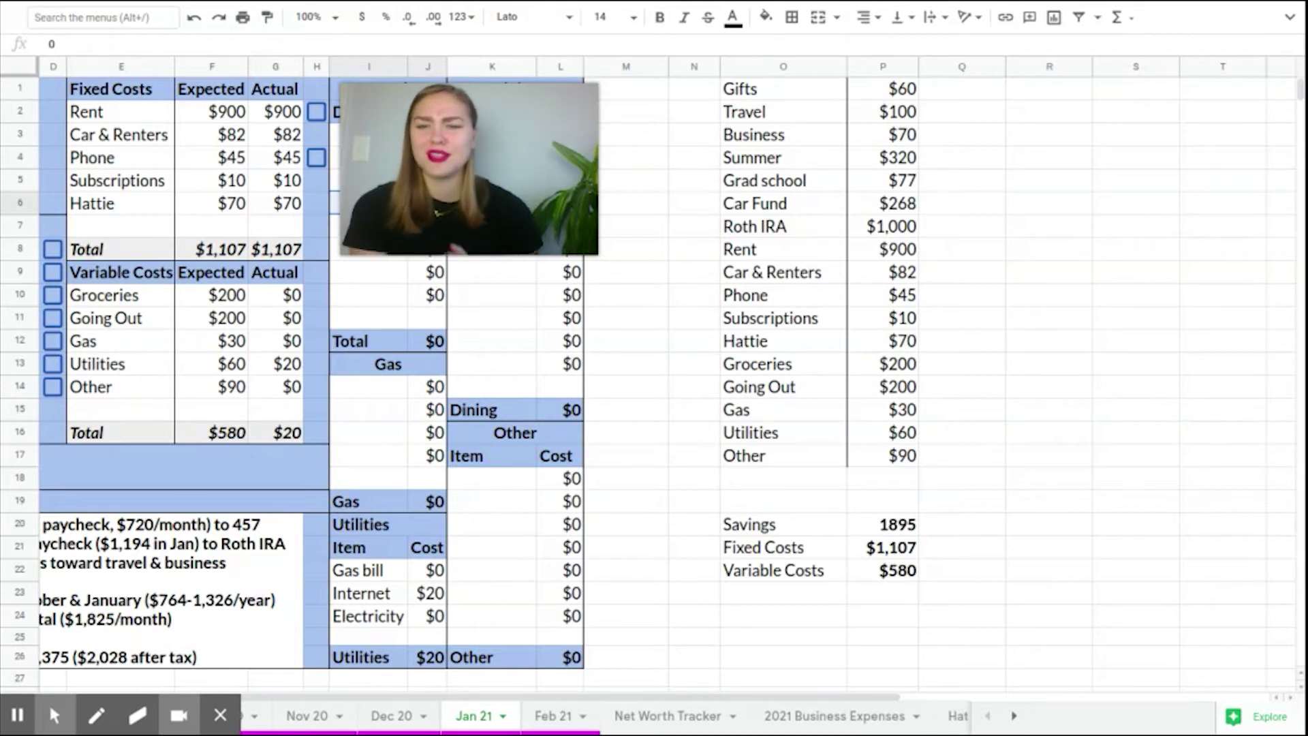
{"action": "left_click_drag", "start_coordinate": [116, 112], "coordinate": [227, 210]}
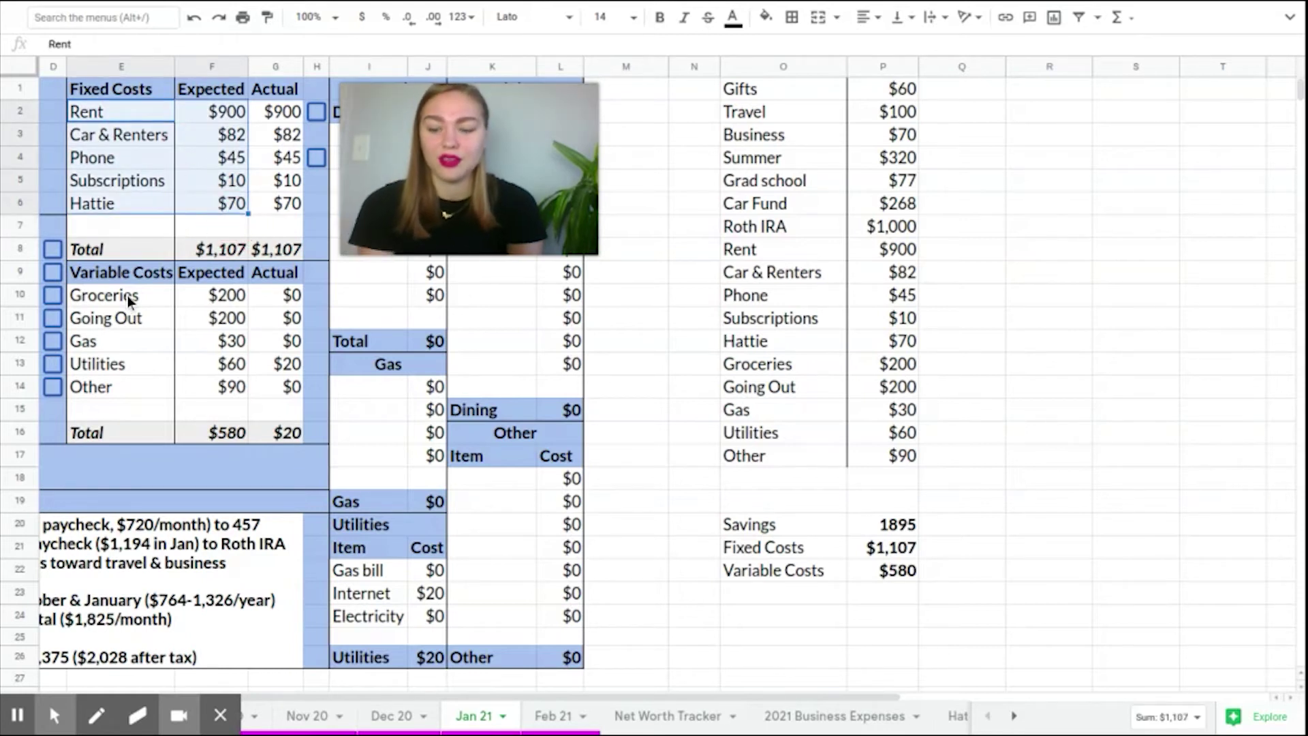
{"action": "left_click_drag", "start_coordinate": [124, 293], "coordinate": [213, 390]}
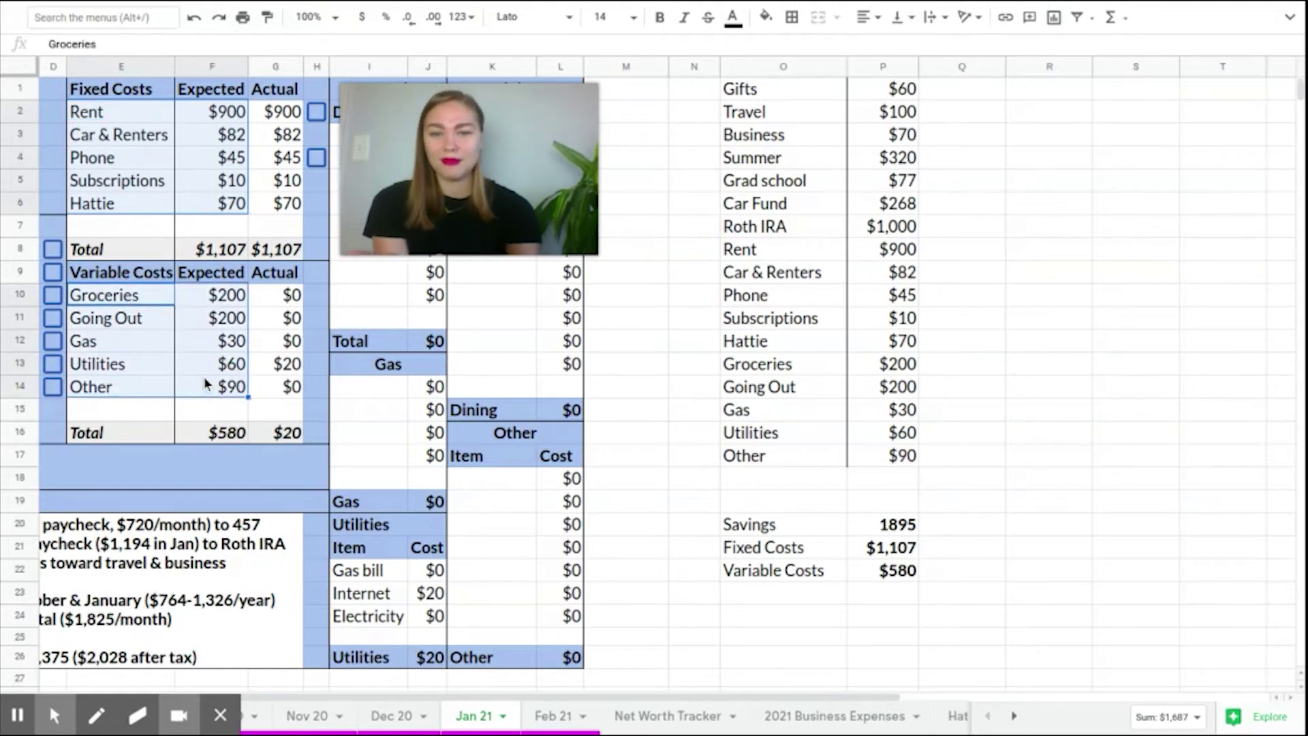
{"action": "left_click", "coordinate": [654, 280]}
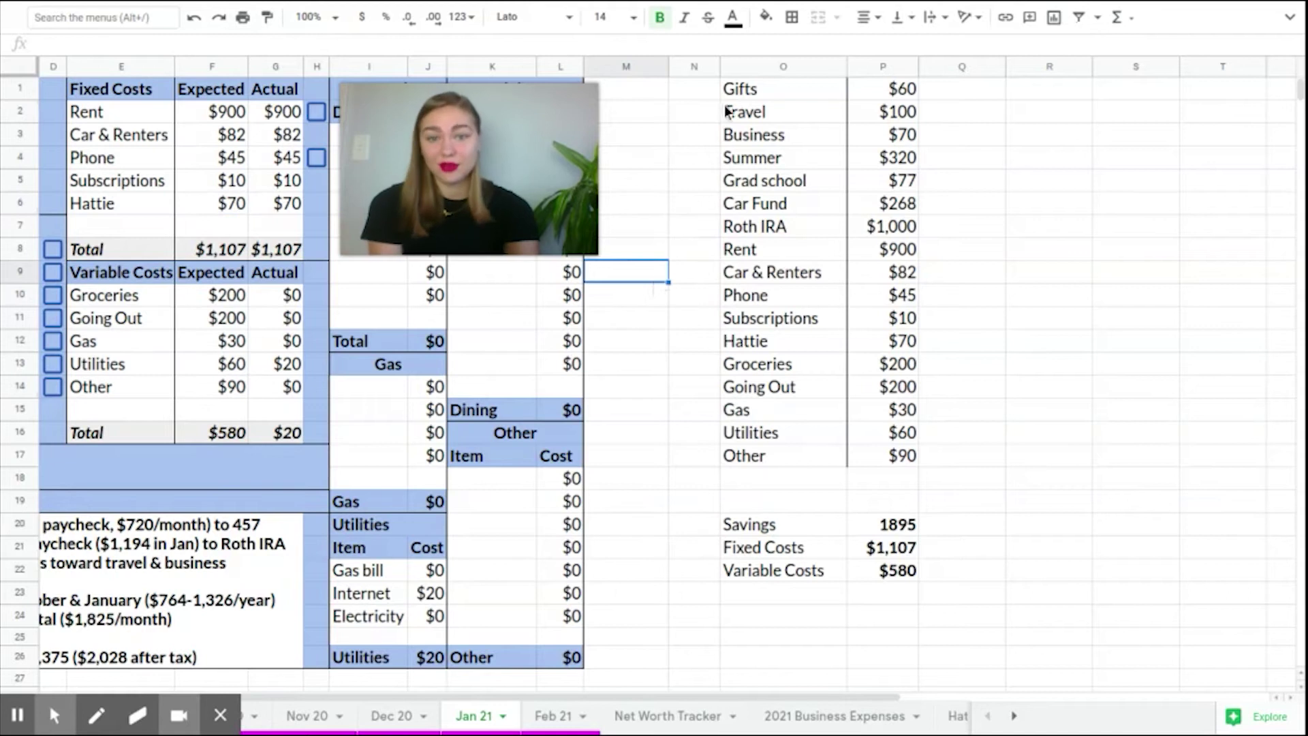
- Select O1:P17, the categories Gifts through Other with their amounts
{"action": "left_click_drag", "start_coordinate": [739, 85], "coordinate": [902, 468]}
{"action": "left_click", "coordinate": [976, 457]}
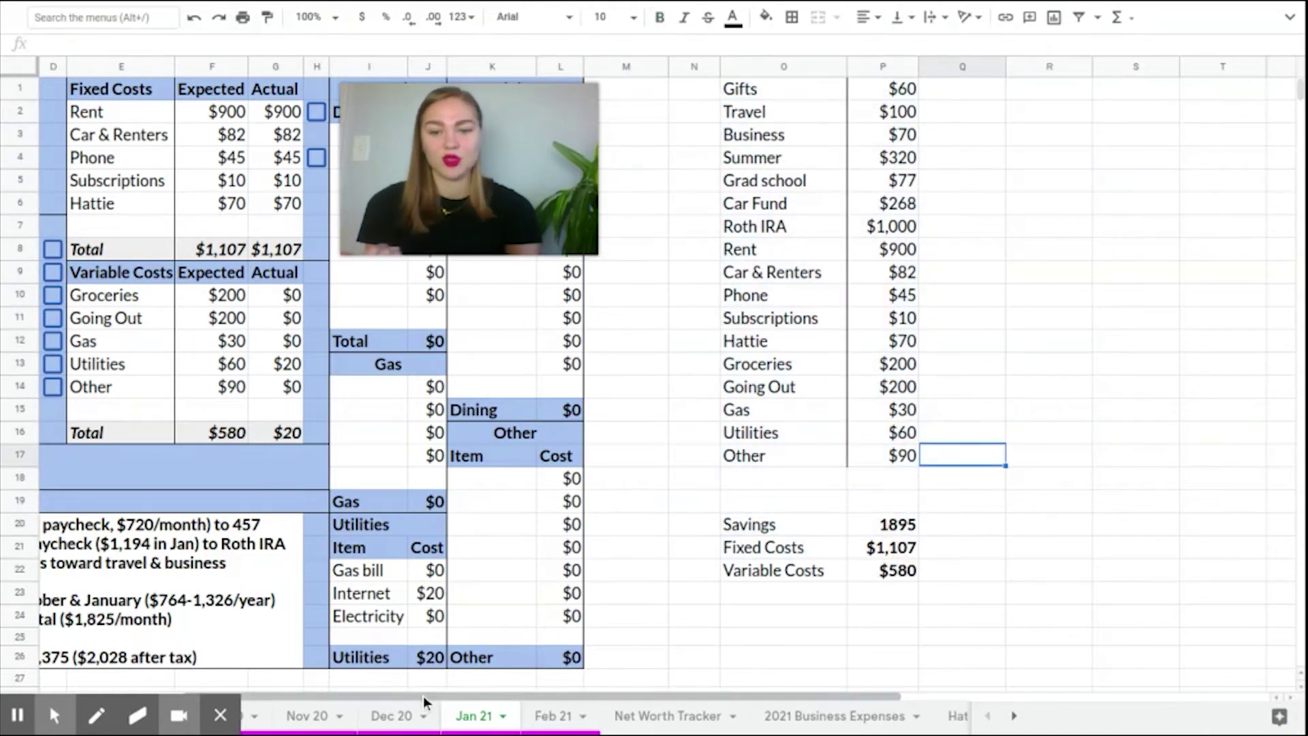
{"action": "left_click_drag", "start_coordinate": [423, 696], "coordinate": [455, 697]}
{"action": "left_click", "coordinate": [745, 96]}
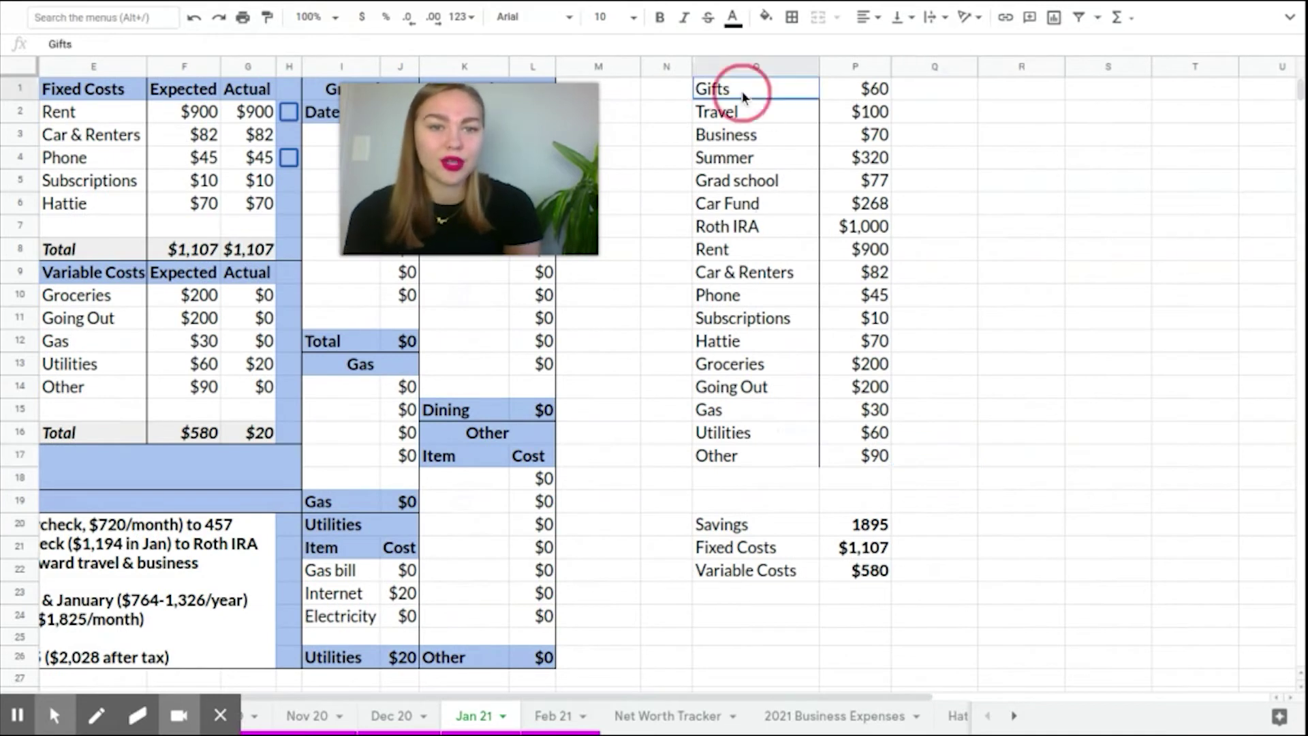
{"action": "mouse_move", "coordinate": [744, 96]}
{"action": "left_mouse_down"}
{"action": "mouse_move", "coordinate": [864, 198]}
{"action": "mouse_move", "coordinate": [857, 459]}
{"action": "left_mouse_up"}
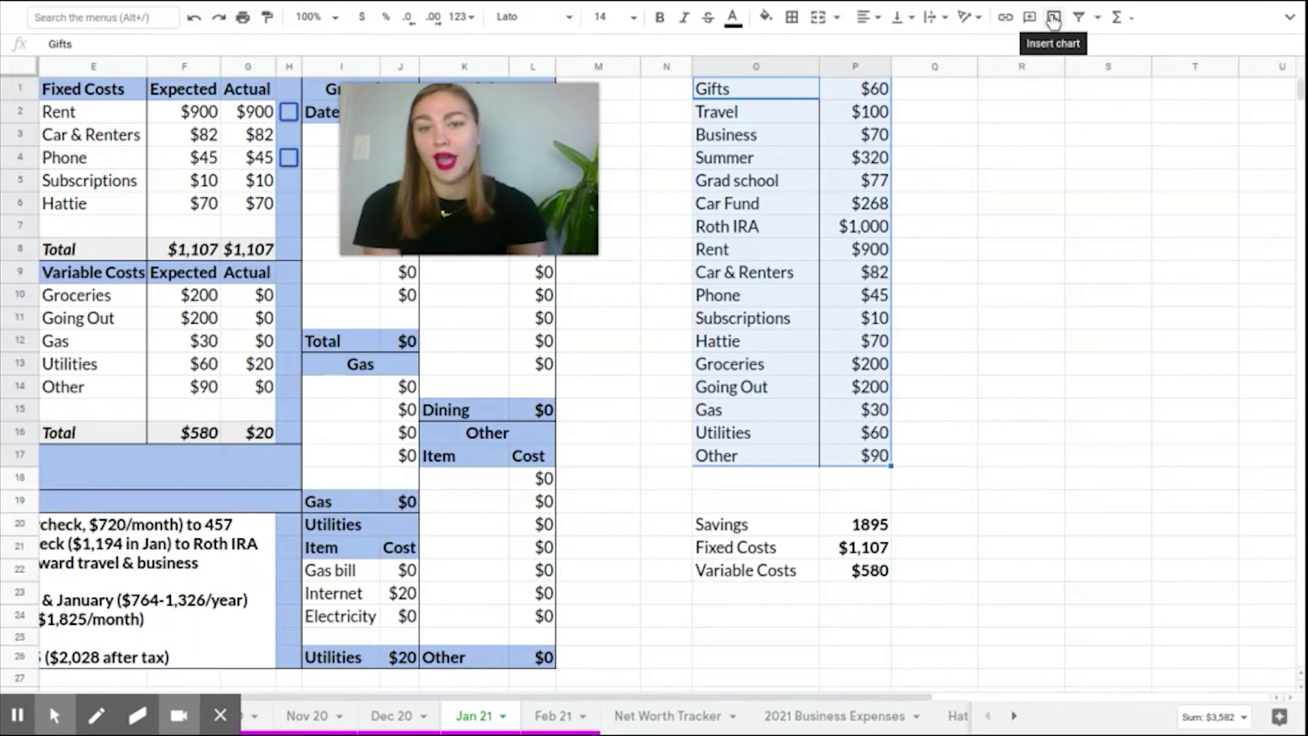
- Insert a chart from O1:P17 and change its type to Doughnut chart
{"action": "left_click", "coordinate": [1054, 19]}
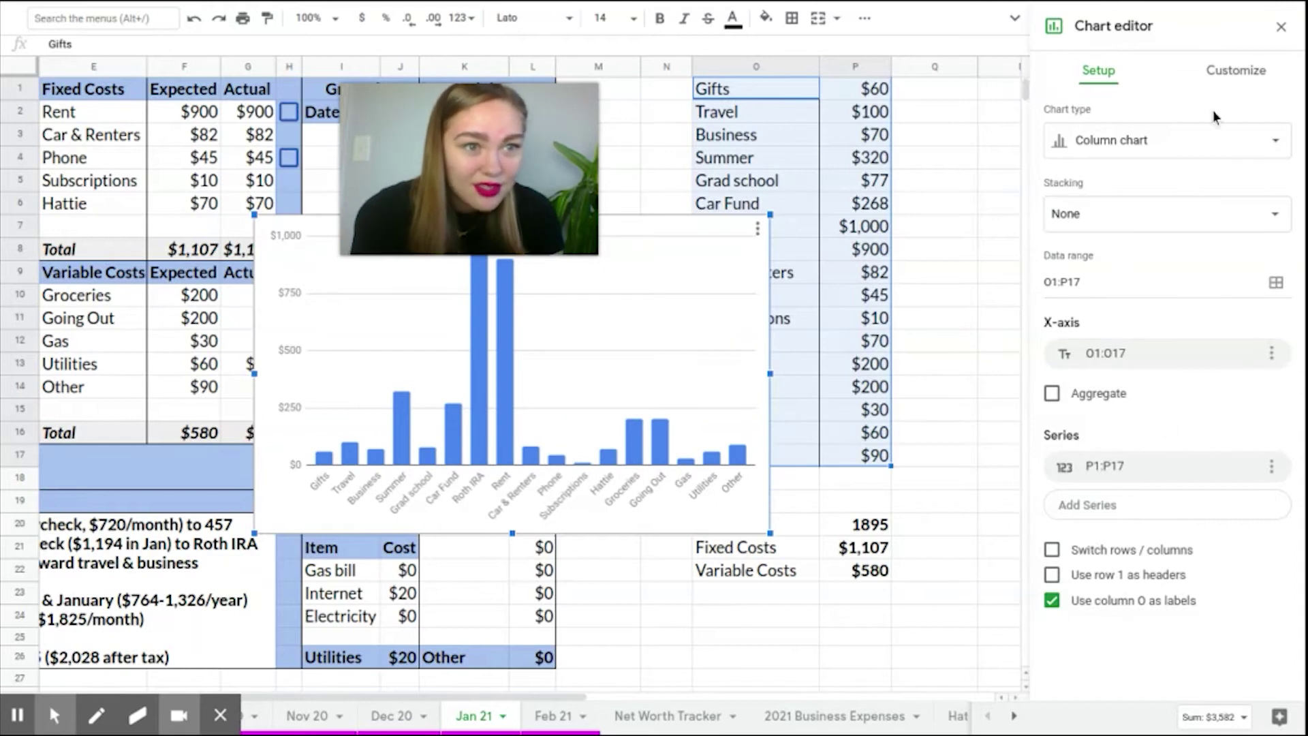
{"action": "left_click", "coordinate": [1245, 149]}
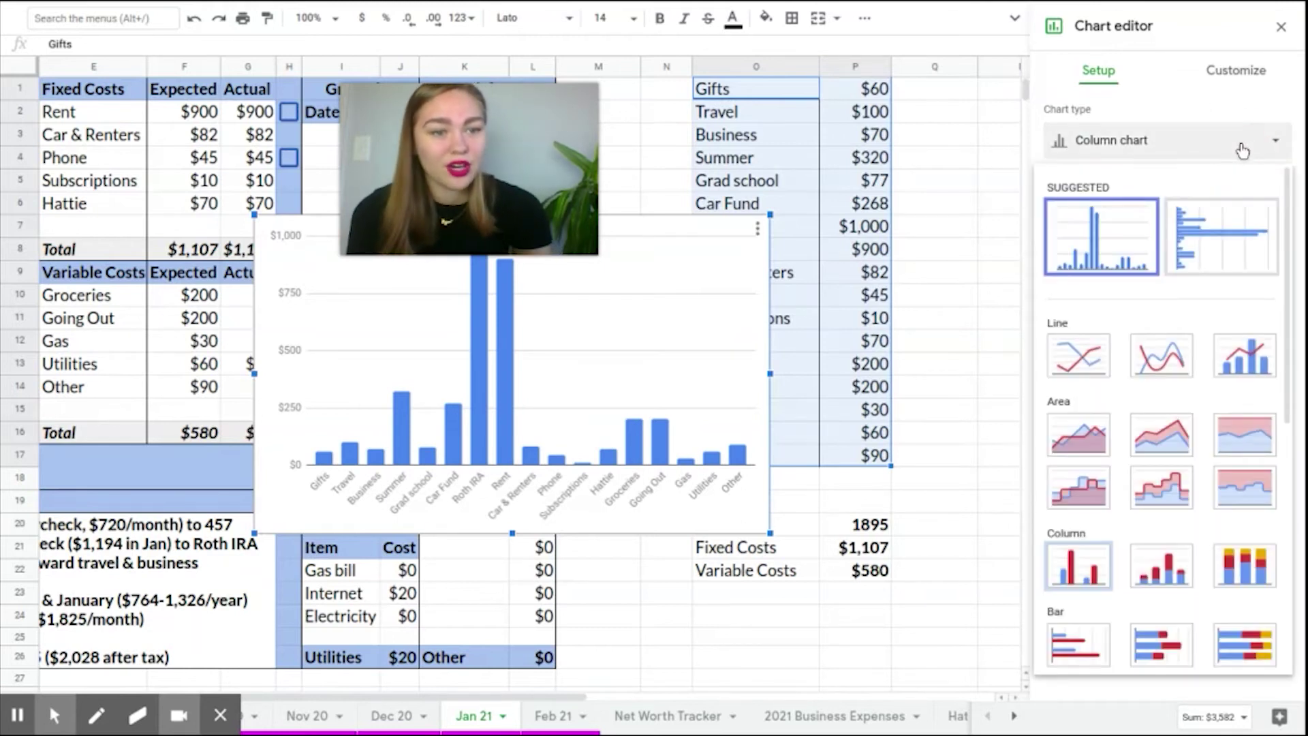
{"action": "scroll", "coordinate": [1195, 480], "scroll_direction": "down", "scroll_amount": 4}
{"action": "scroll", "coordinate": [1195, 480], "scroll_direction": "down", "scroll_amount": 1}
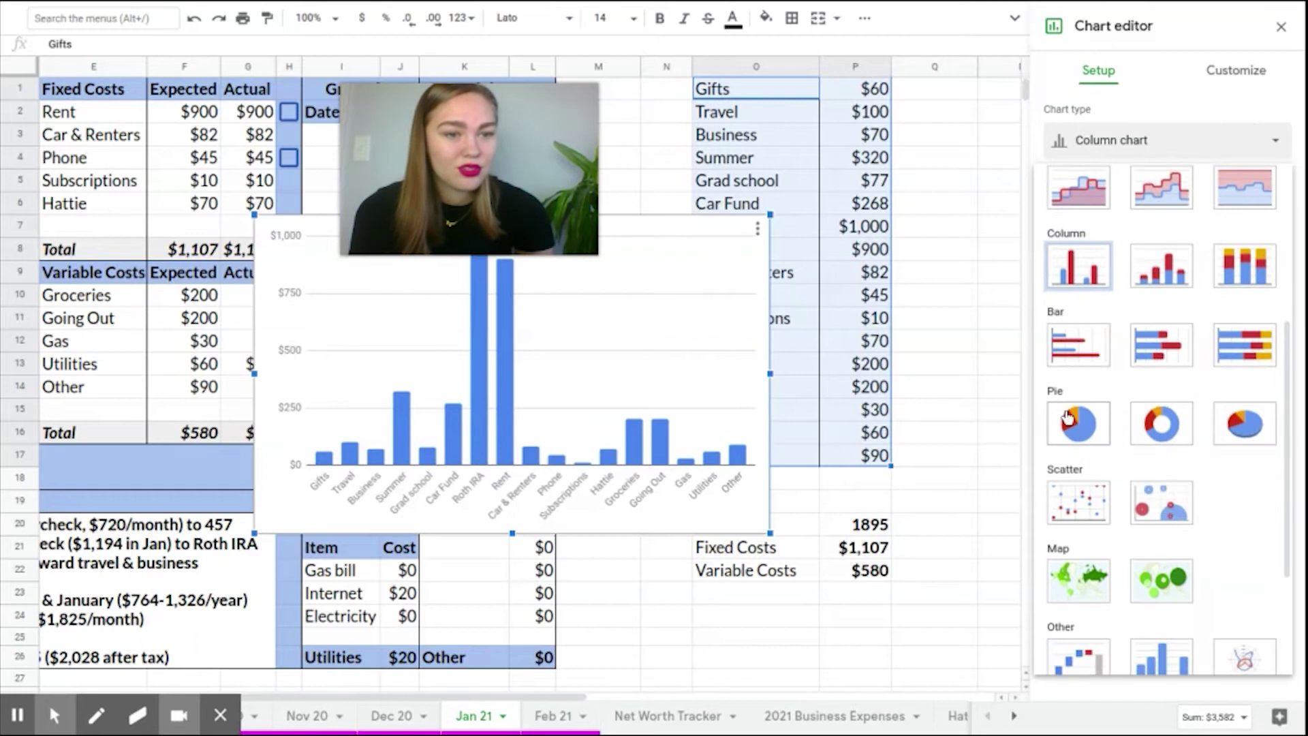
{"action": "left_click", "coordinate": [1161, 426]}
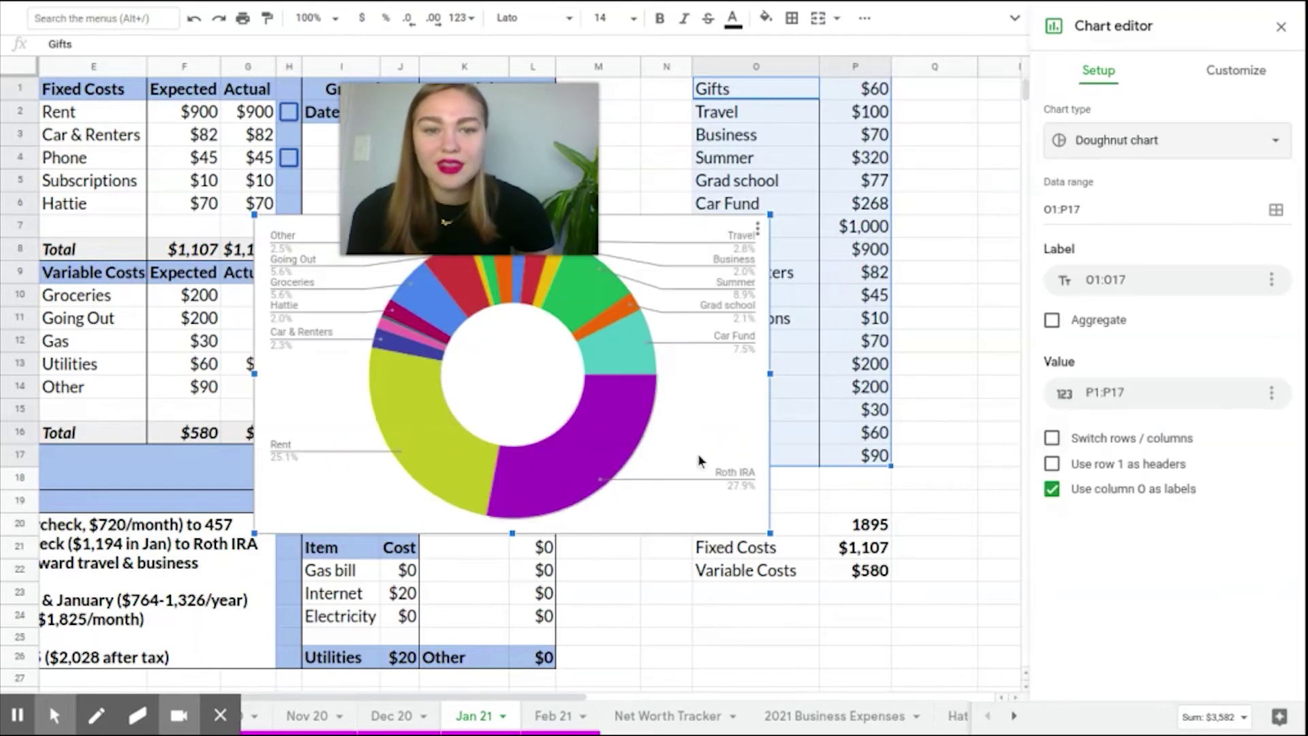
- Drag the doughnut chart off the spending logs to beside column P
{"action": "left_click_drag", "start_coordinate": [712, 456], "coordinate": [1058, 538]}
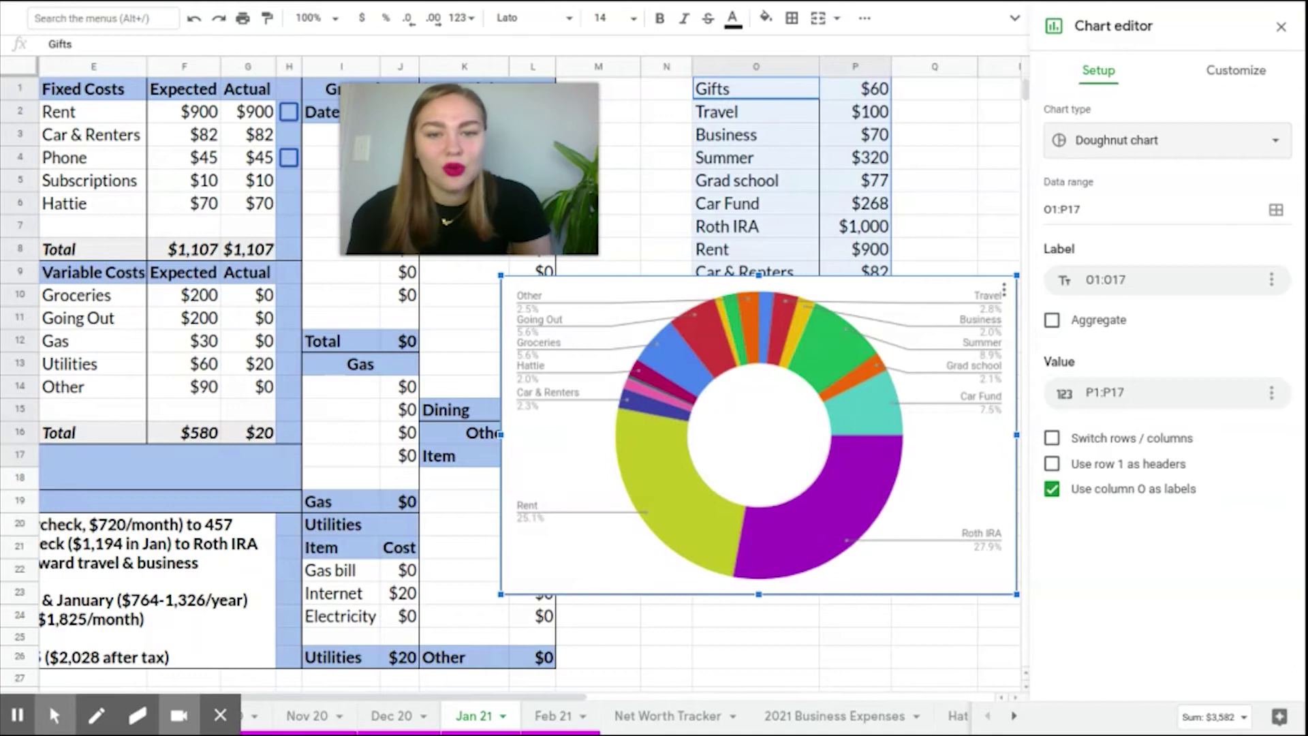
{"action": "left_click", "coordinate": [1281, 26]}
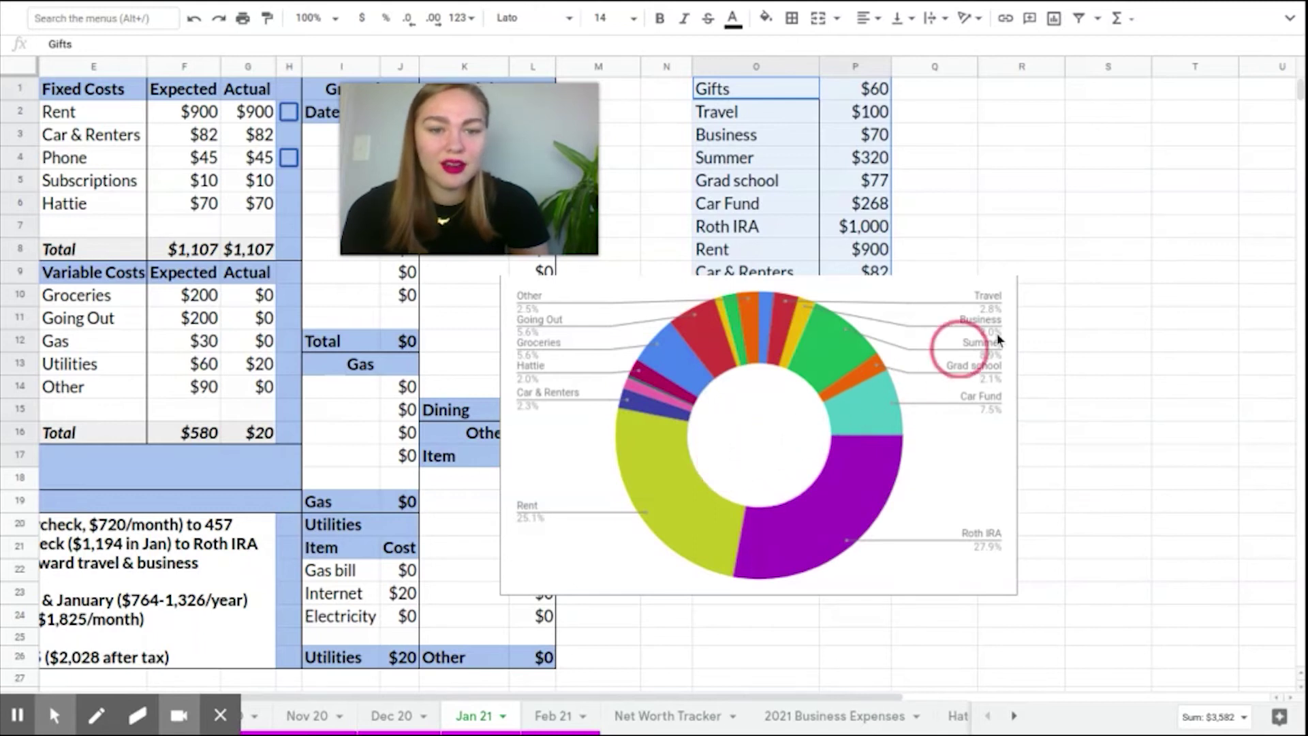
{"action": "left_click", "coordinate": [913, 481]}
{"action": "double_click", "coordinate": [930, 485]}
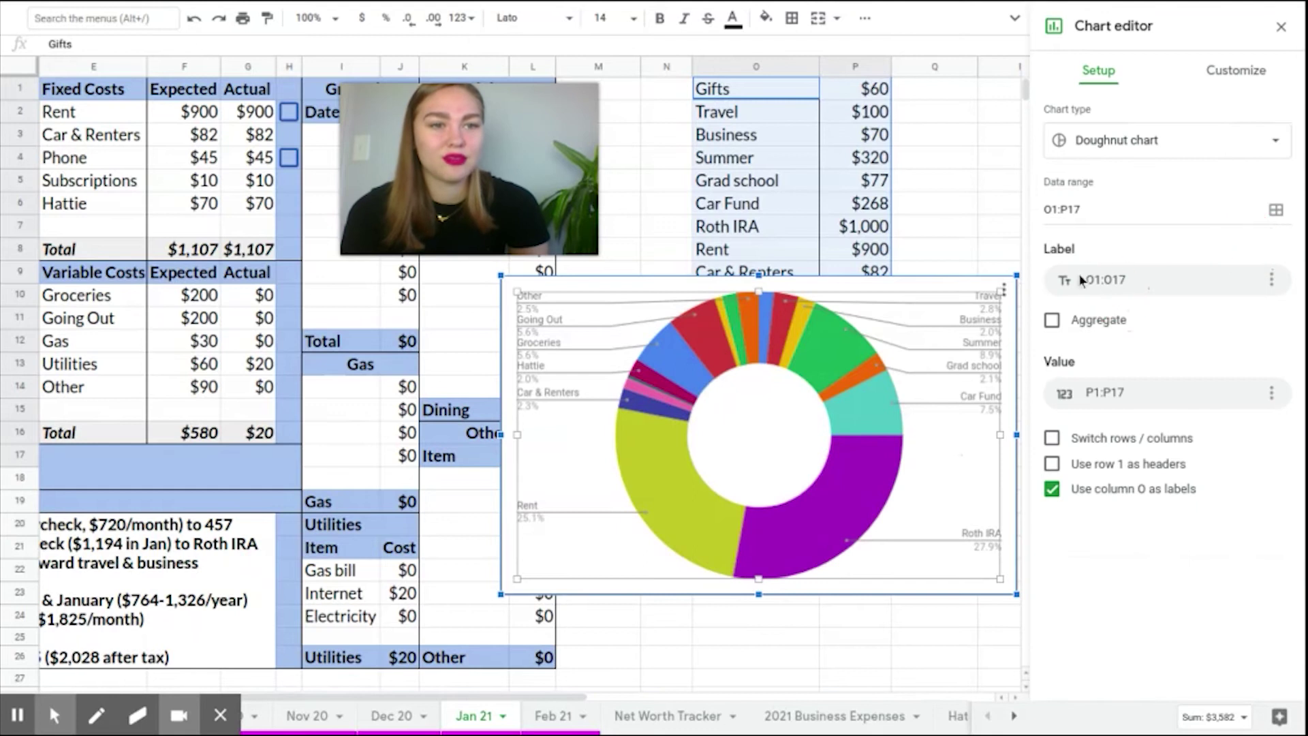
{"action": "left_click_drag", "start_coordinate": [928, 436], "coordinate": [1284, 239]}
{"action": "left_click_drag", "start_coordinate": [1291, 28], "coordinate": [1047, 217]}
- Insert a pie chart of the O20:P22 totals and drag it down and right
{"action": "left_click", "coordinate": [1281, 27]}
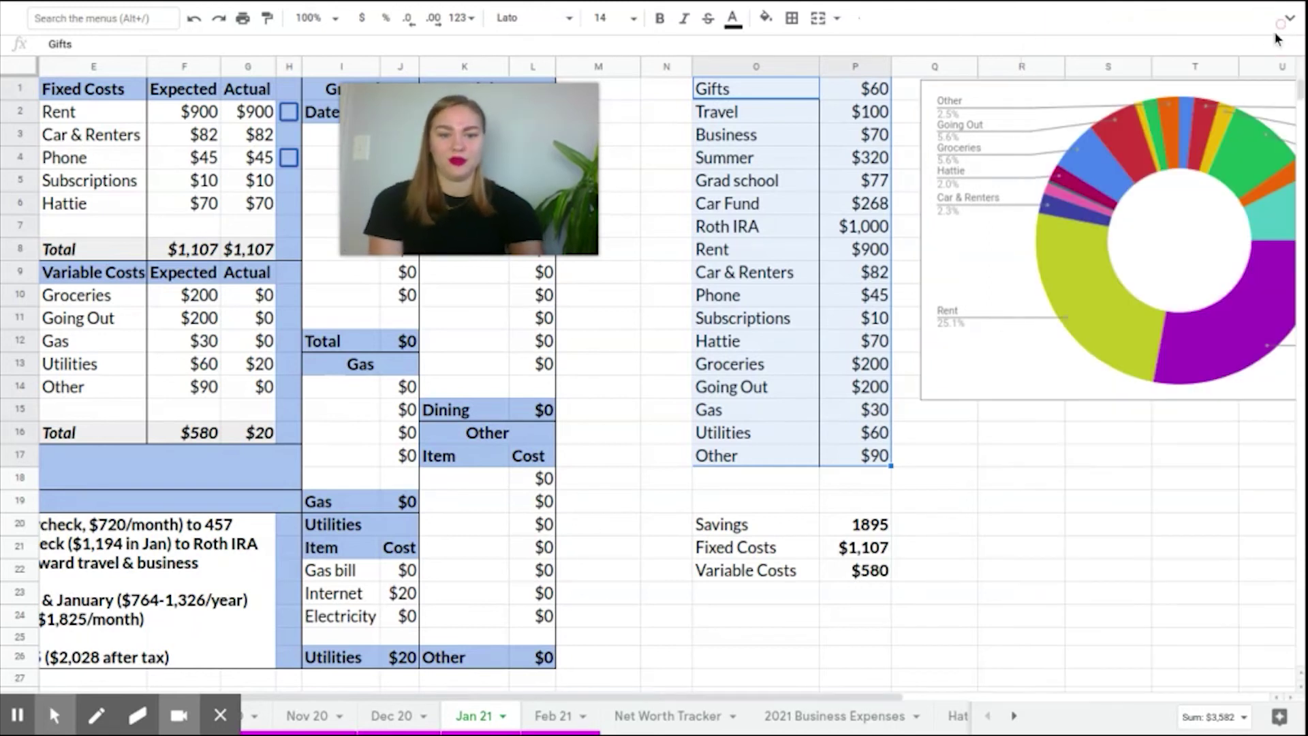
{"action": "left_click_drag", "start_coordinate": [735, 528], "coordinate": [868, 572]}
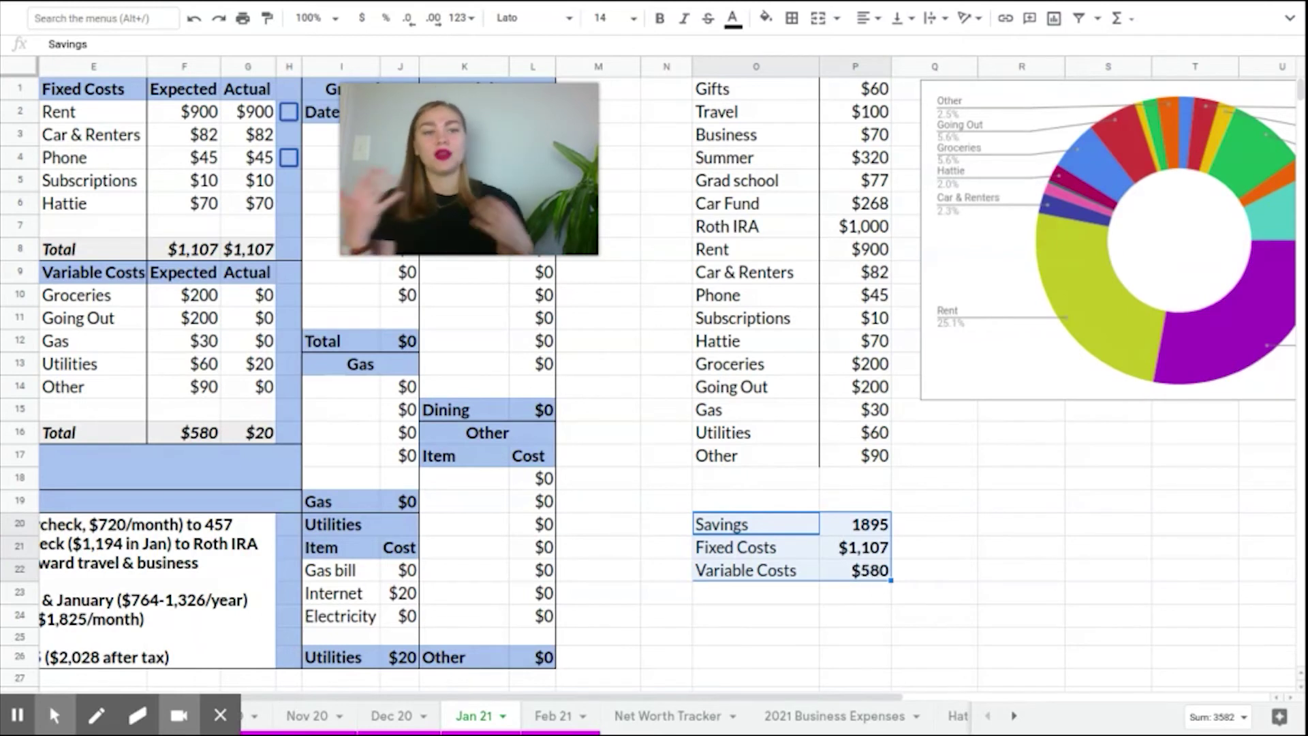
{"action": "left_click", "coordinate": [1055, 18]}
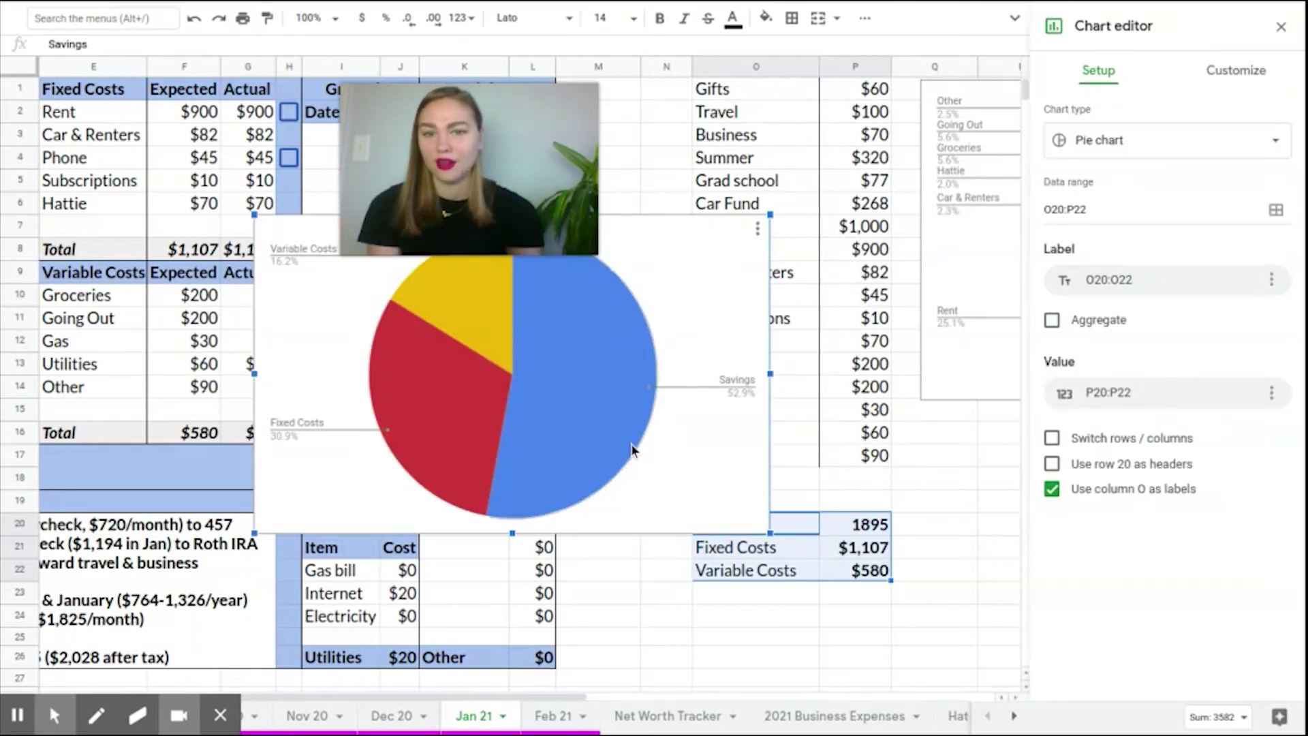
{"action": "left_click_drag", "start_coordinate": [689, 535], "coordinate": [831, 628]}
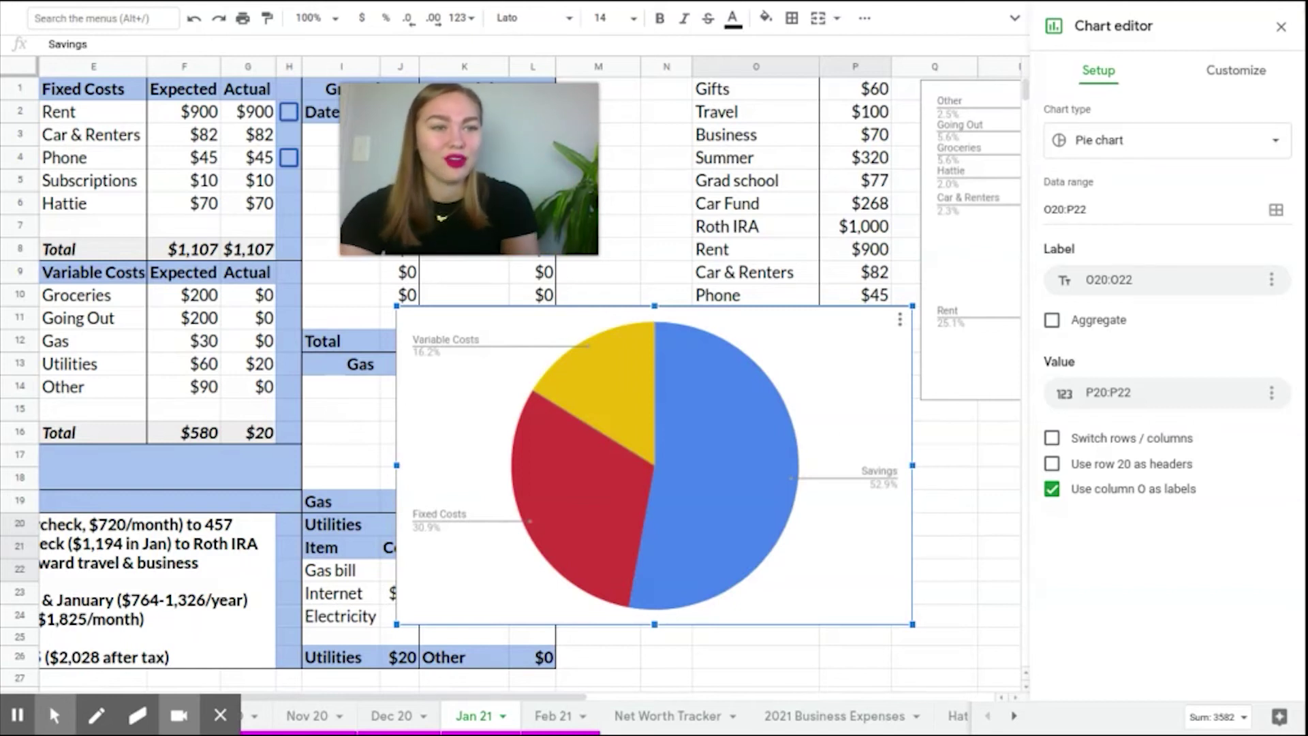
- Place the pie chart under the doughnut chart, then scroll around to review the sheet
{"action": "left_click", "coordinate": [1281, 27]}
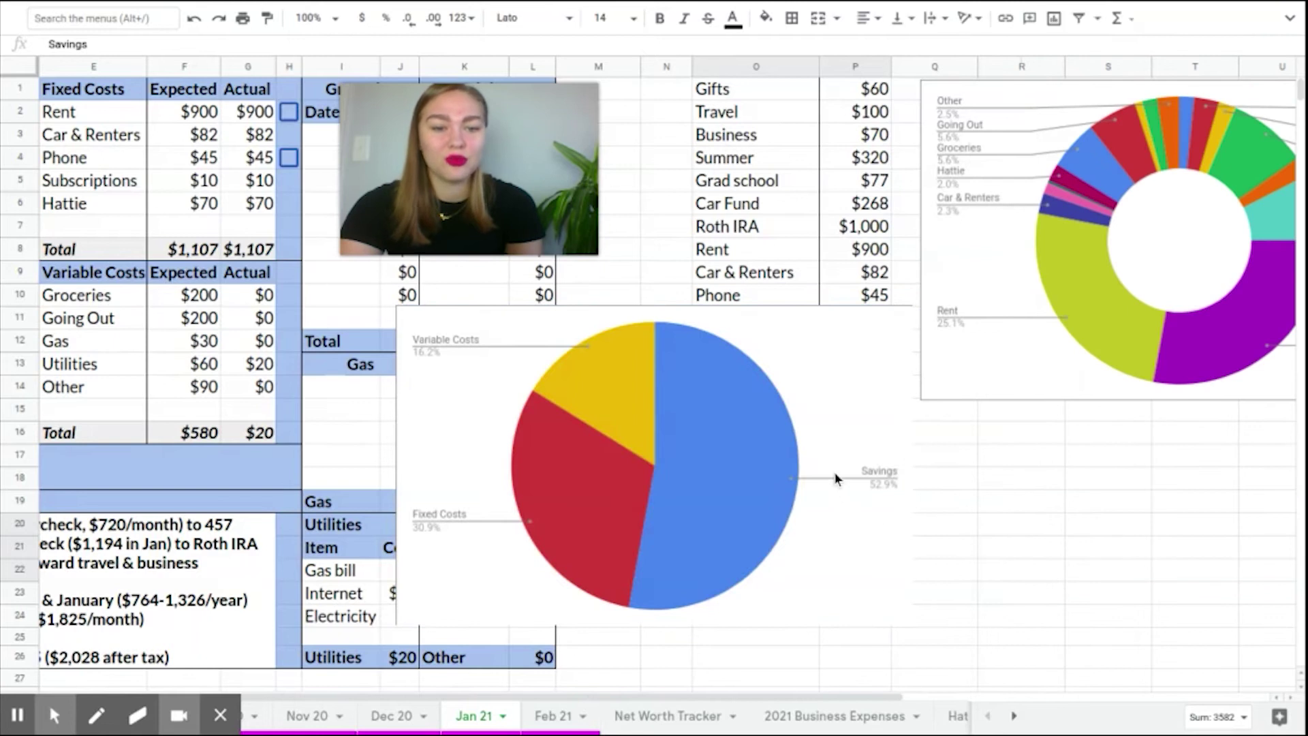
{"action": "left_click", "coordinate": [836, 475]}
{"action": "left_click_drag", "start_coordinate": [822, 423], "coordinate": [1206, 547]}
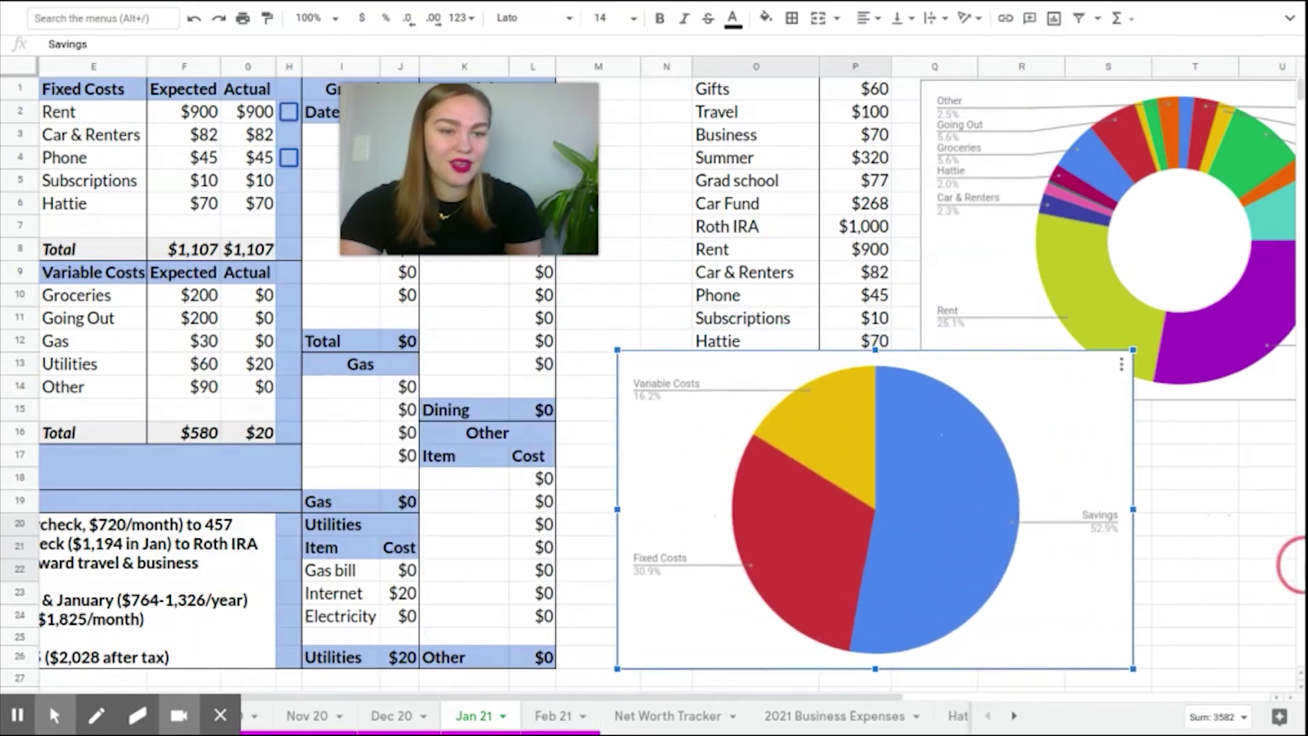
{"action": "left_click_drag", "start_coordinate": [892, 506], "coordinate": [1284, 576]}
{"action": "scroll", "coordinate": [1199, 602], "scroll_direction": "down", "scroll_amount": 1}
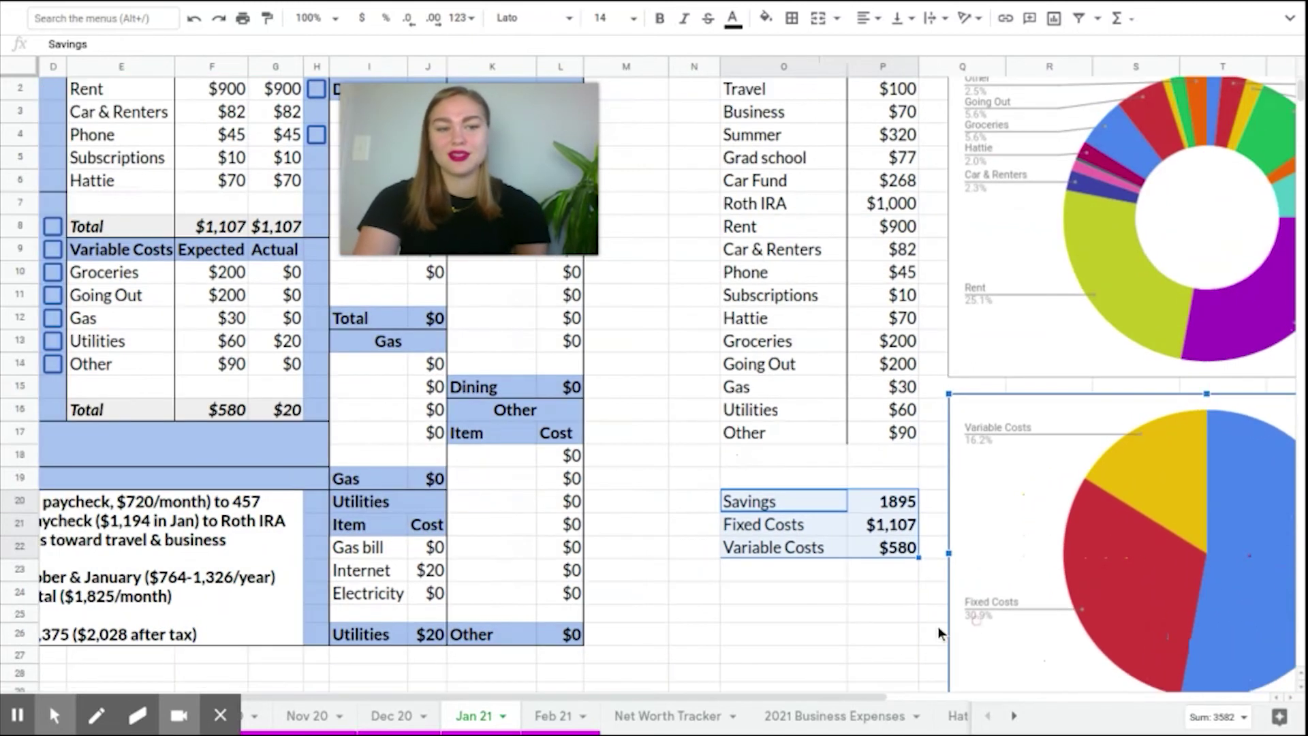
{"action": "scroll", "coordinate": [508, 695], "scroll_direction": "left", "scroll_amount": 3}
{"action": "scroll", "coordinate": [571, 508], "scroll_direction": "up", "scroll_amount": 1}
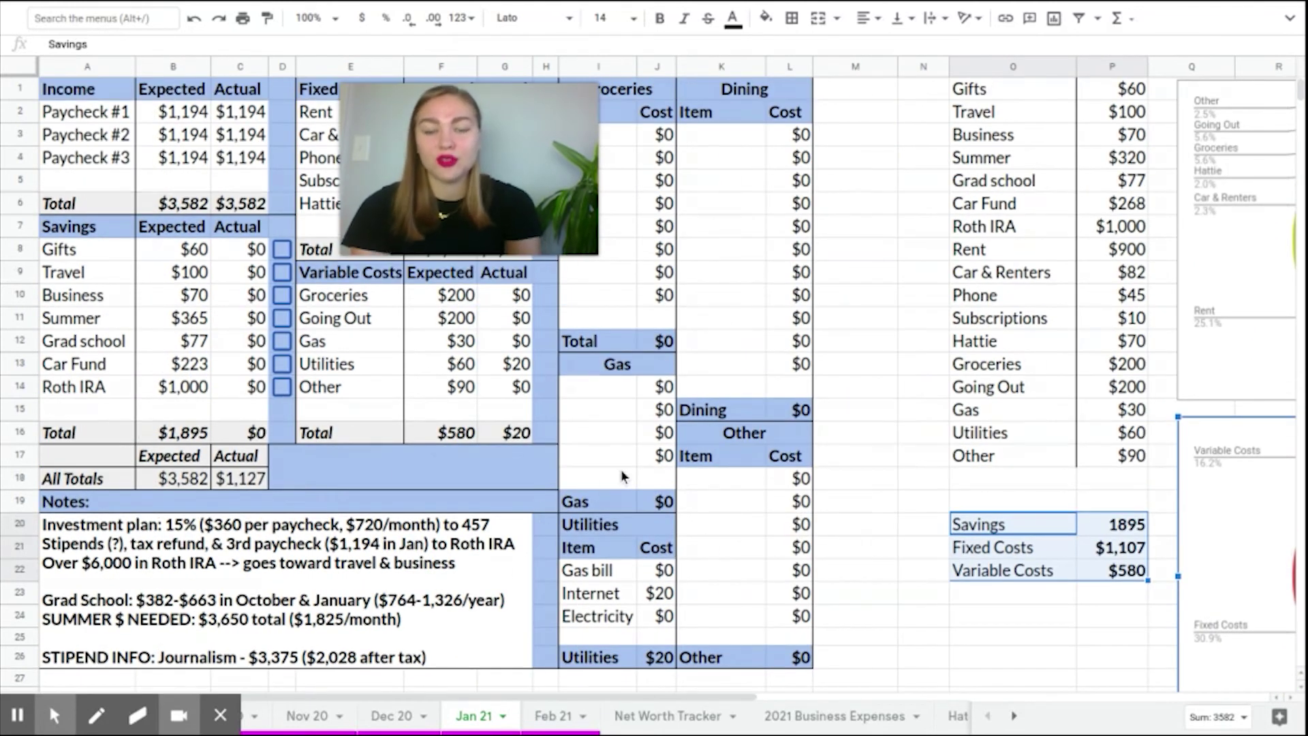
{"action": "scroll", "coordinate": [631, 464], "scroll_direction": "down", "scroll_amount": 1}
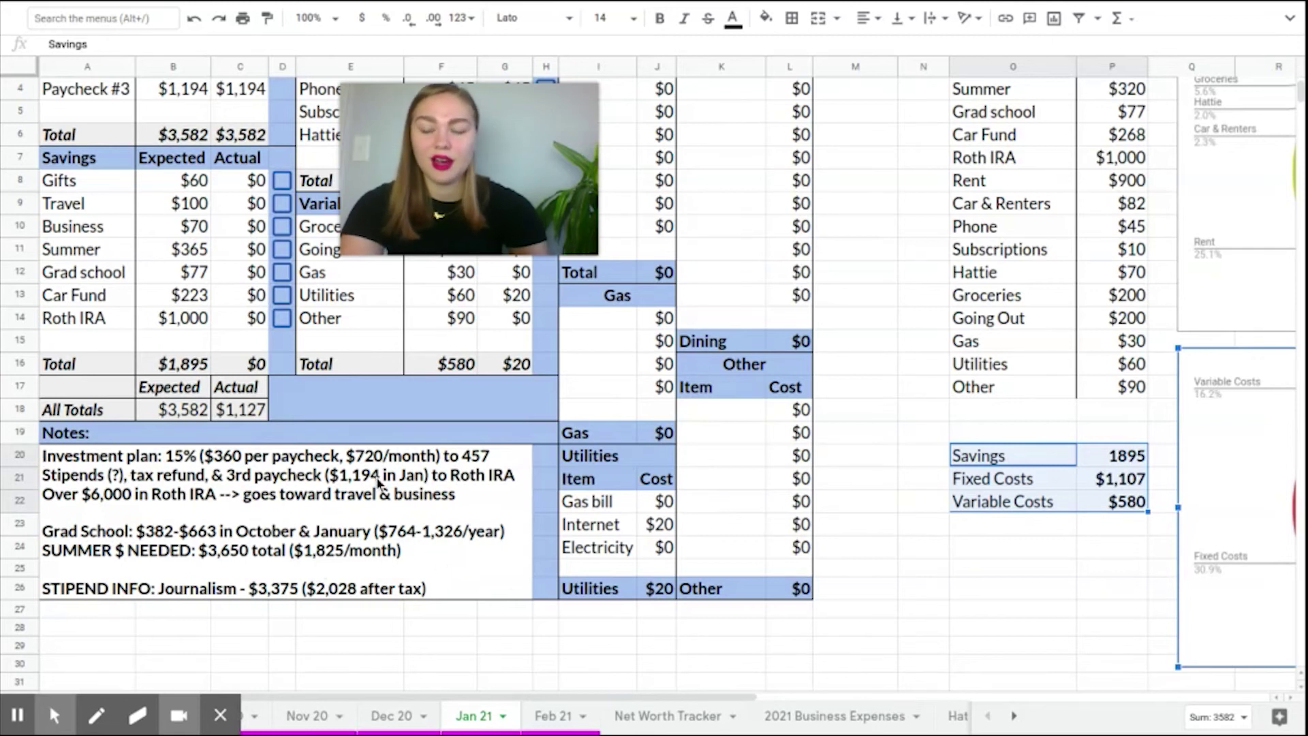
{"action": "scroll", "coordinate": [378, 482], "scroll_direction": "down", "scroll_amount": 4}
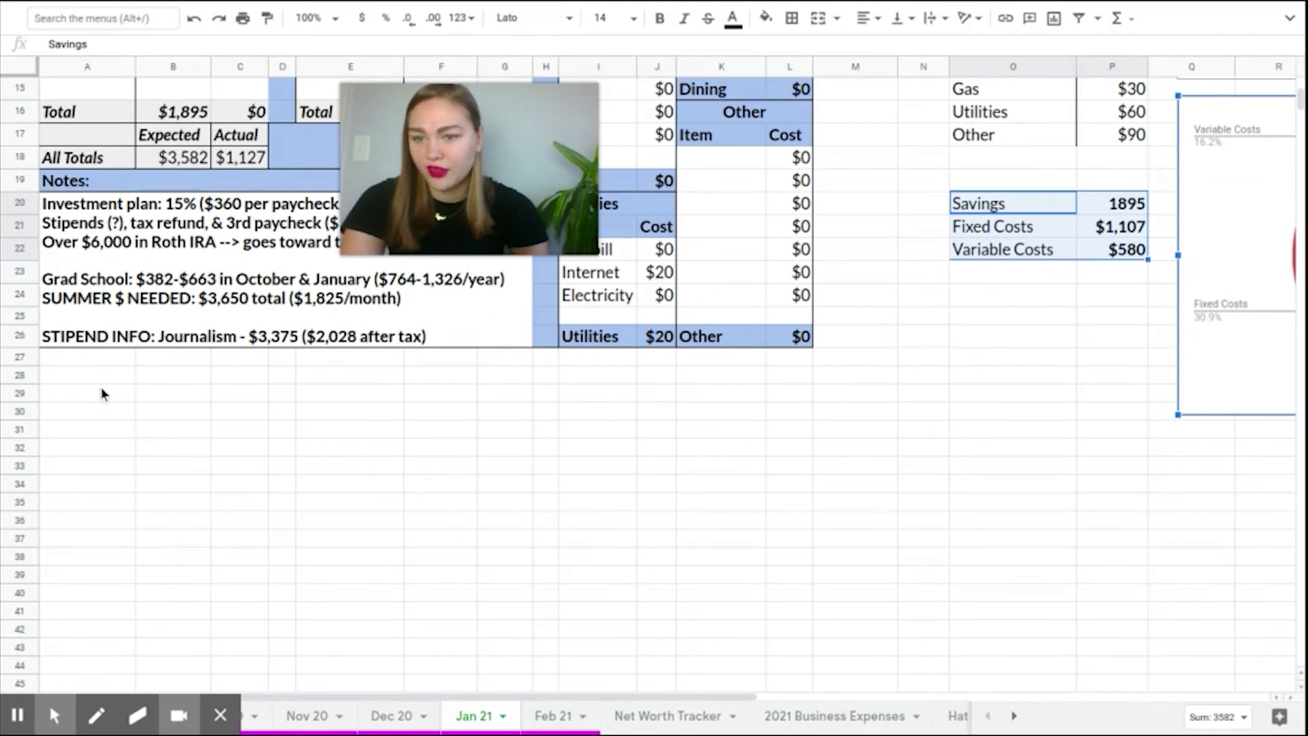
{"action": "left_click_drag", "start_coordinate": [96, 378], "coordinate": [779, 545]}
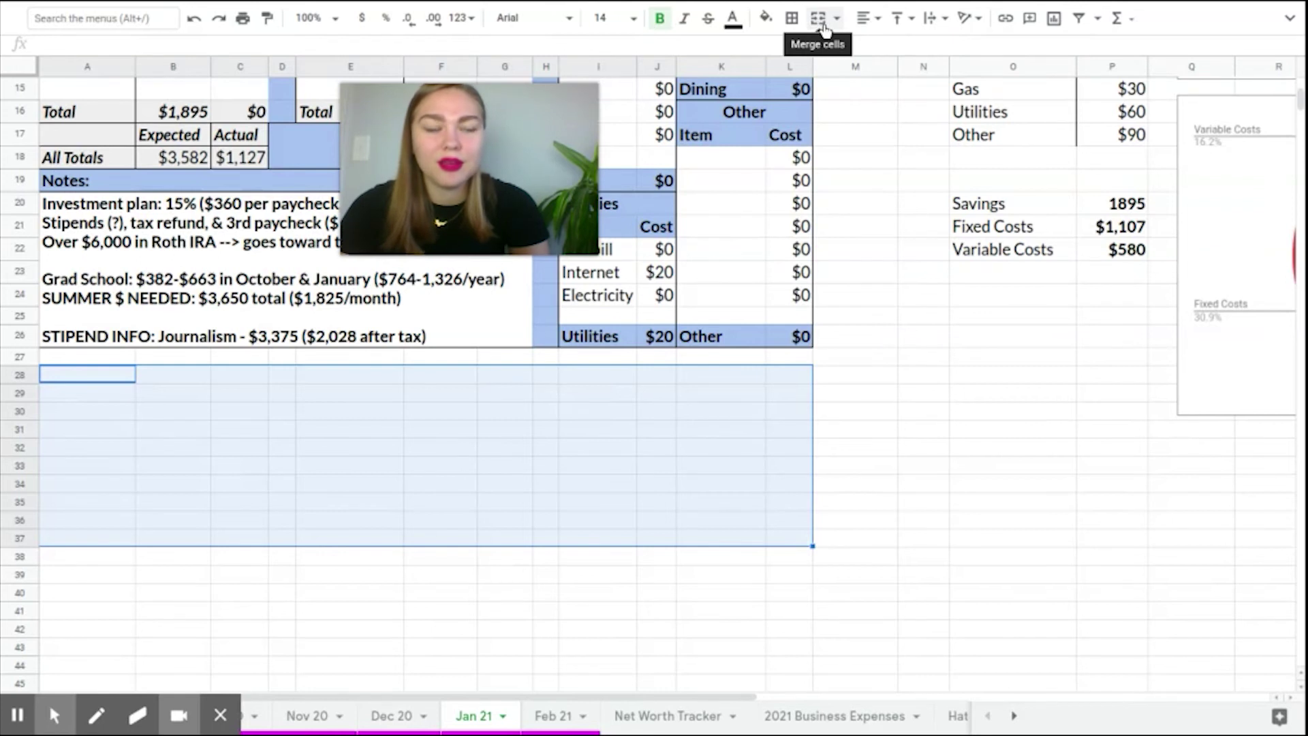
{"action": "left_click", "coordinate": [820, 19]}
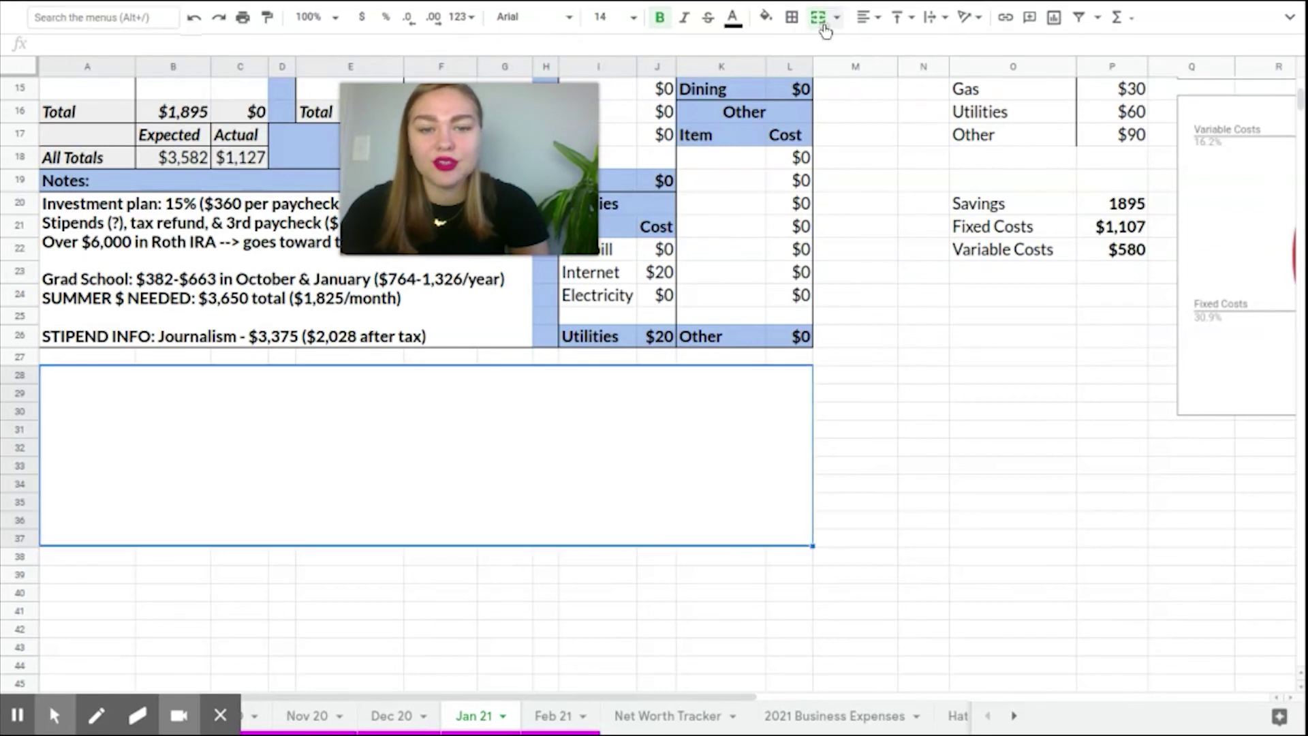
{"action": "double_click", "coordinate": [728, 465]}
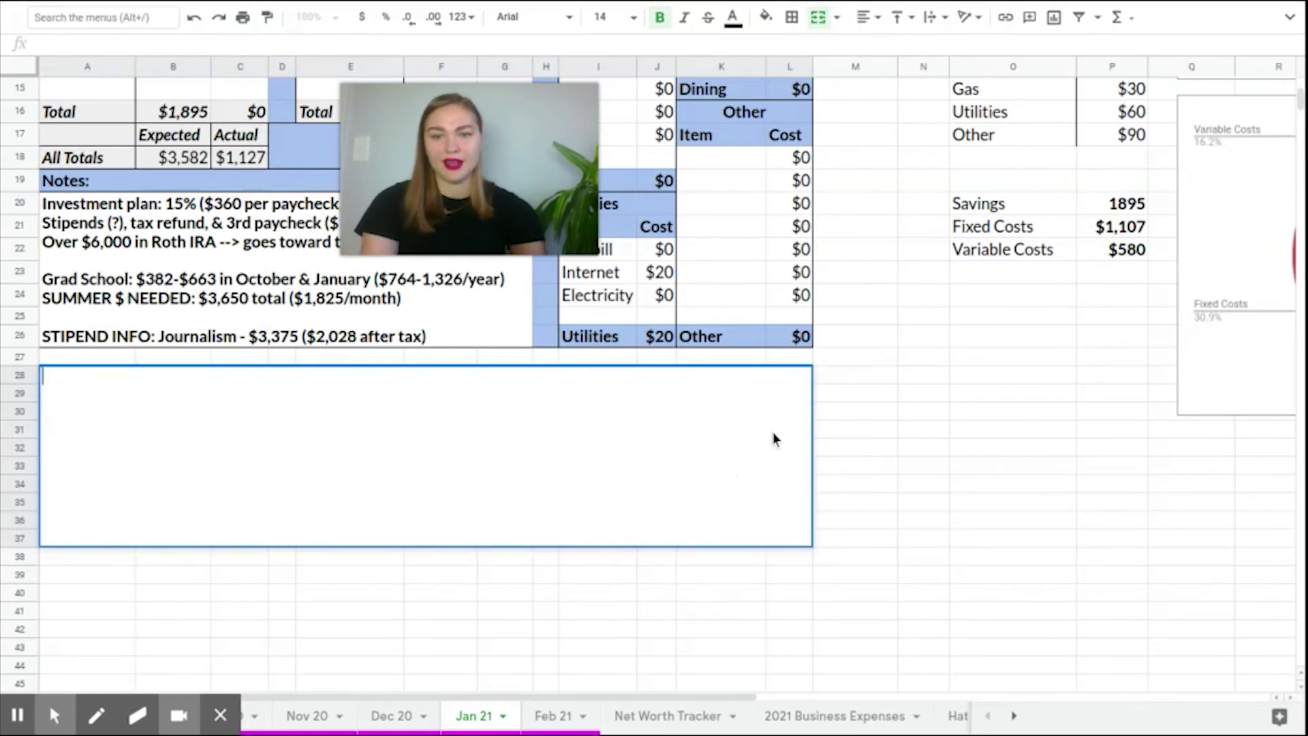
{"action": "left_click", "coordinate": [863, 427]}
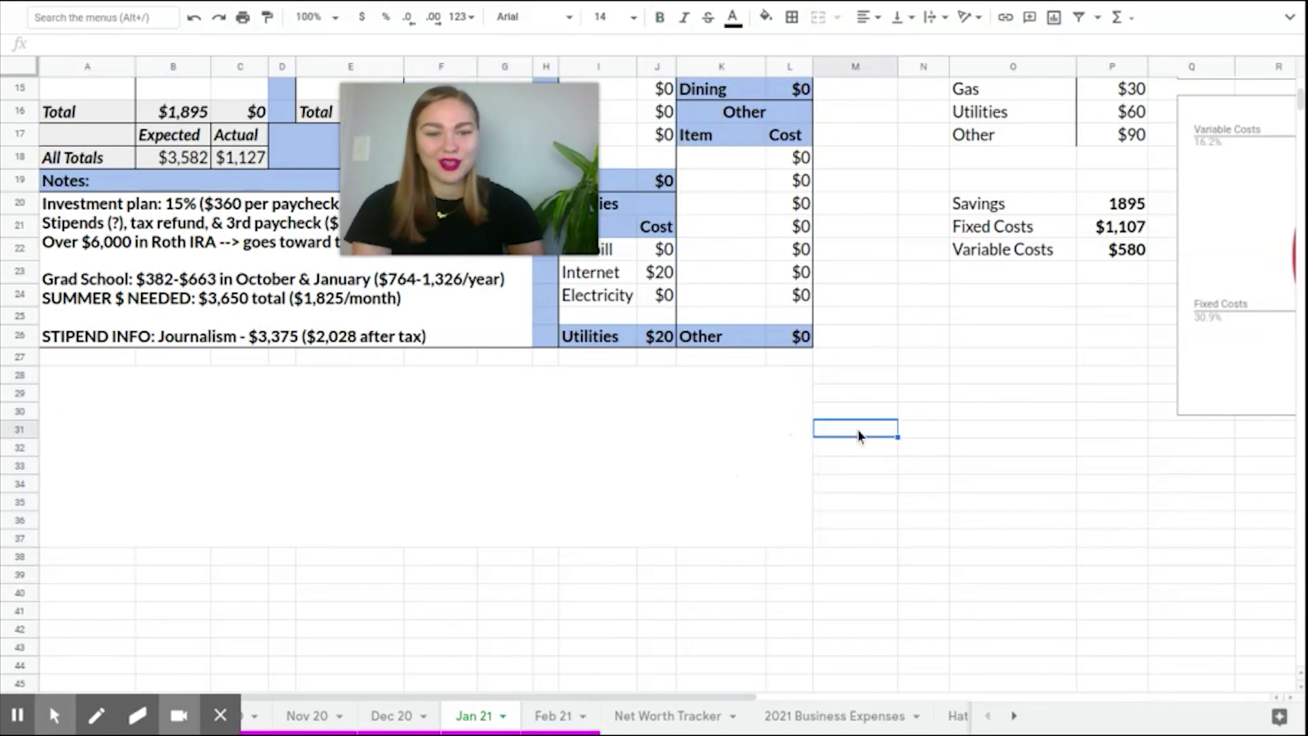
{"action": "left_click", "coordinate": [748, 438]}
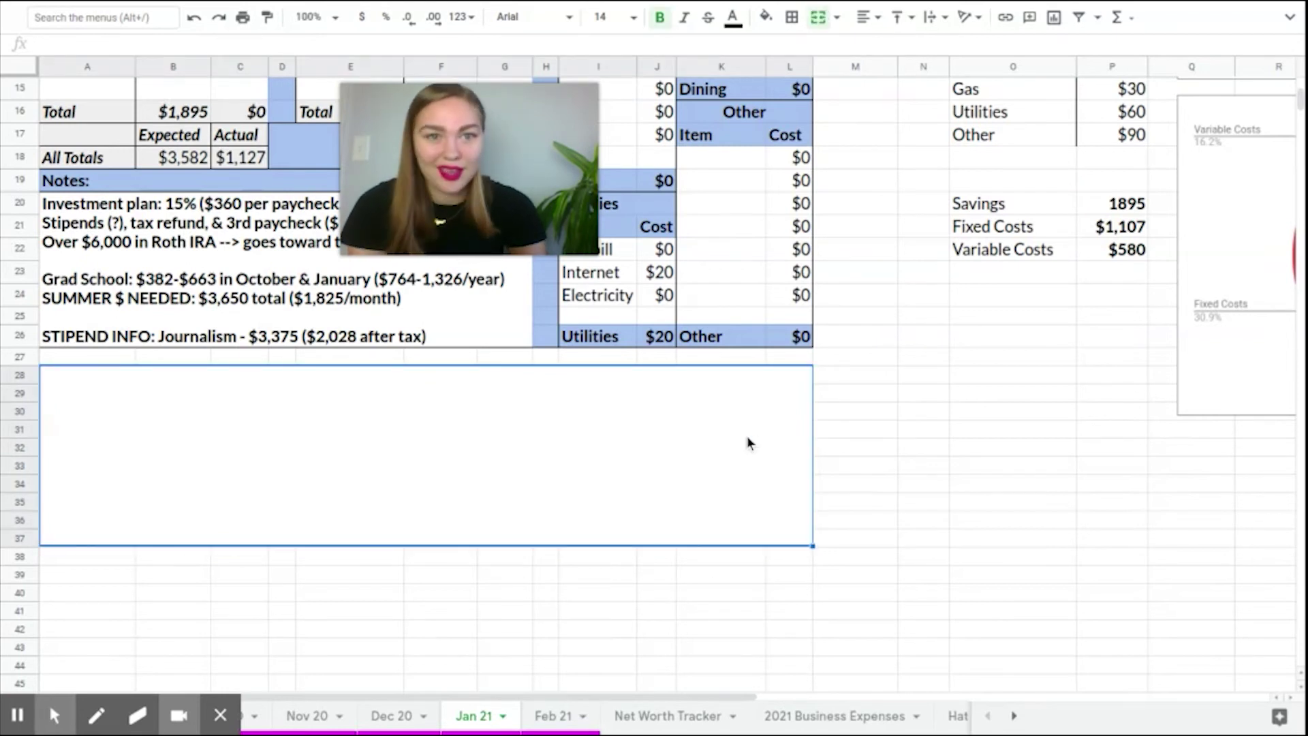
{"action": "left_click", "coordinate": [836, 20]}
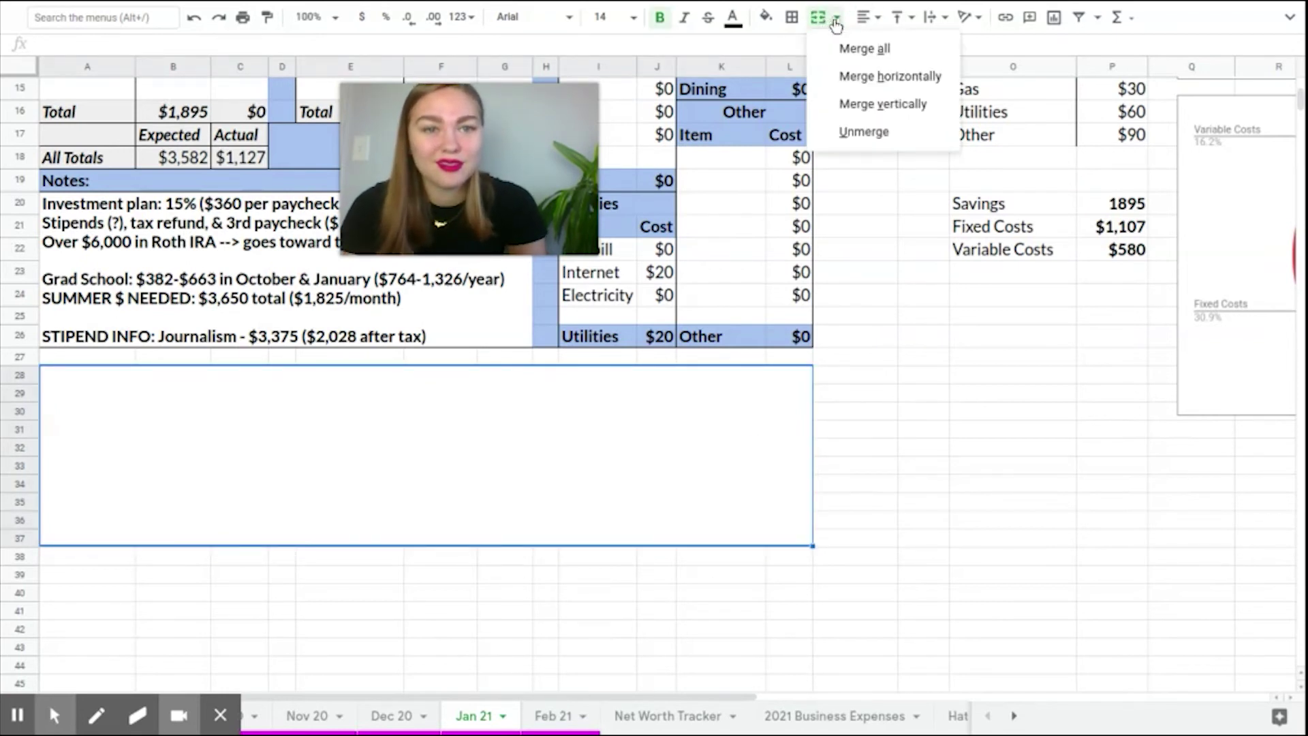
{"action": "left_click", "coordinate": [887, 131]}
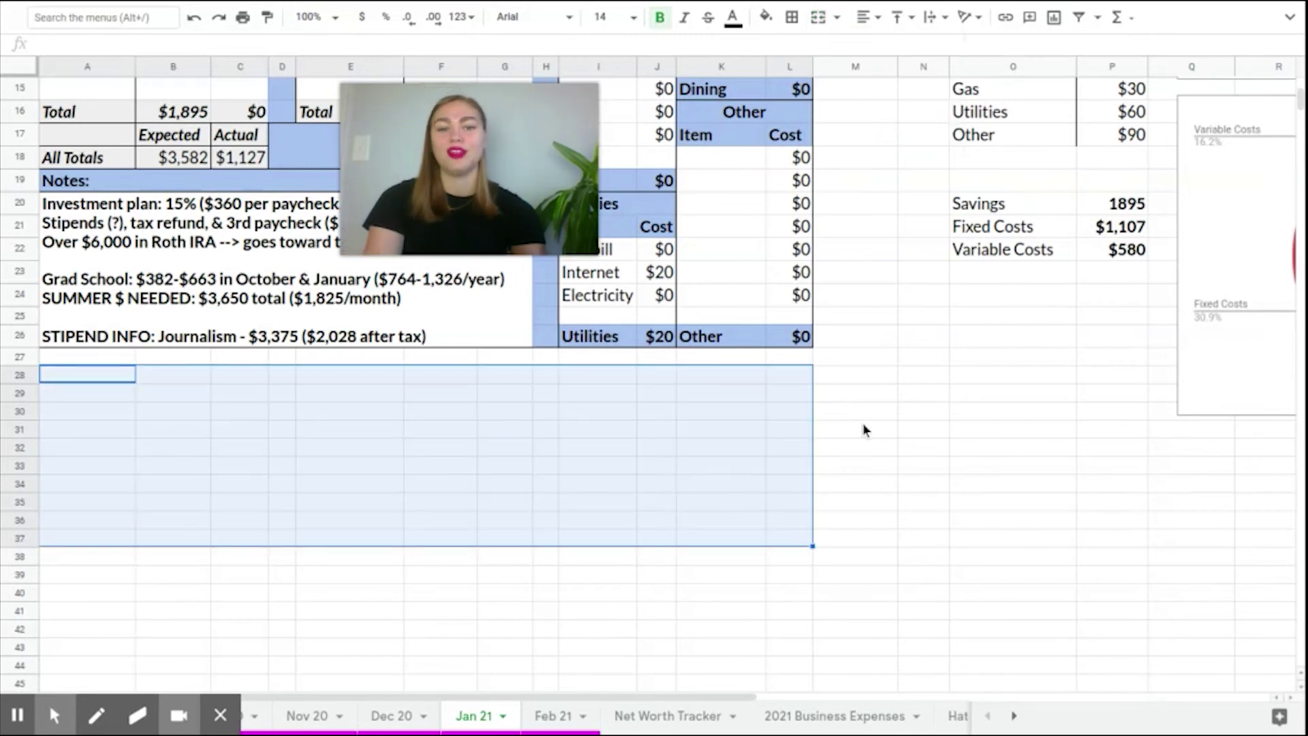
{"action": "left_click", "coordinate": [864, 429]}
{"action": "scroll", "coordinate": [738, 529], "scroll_direction": "up", "scroll_amount": 5}
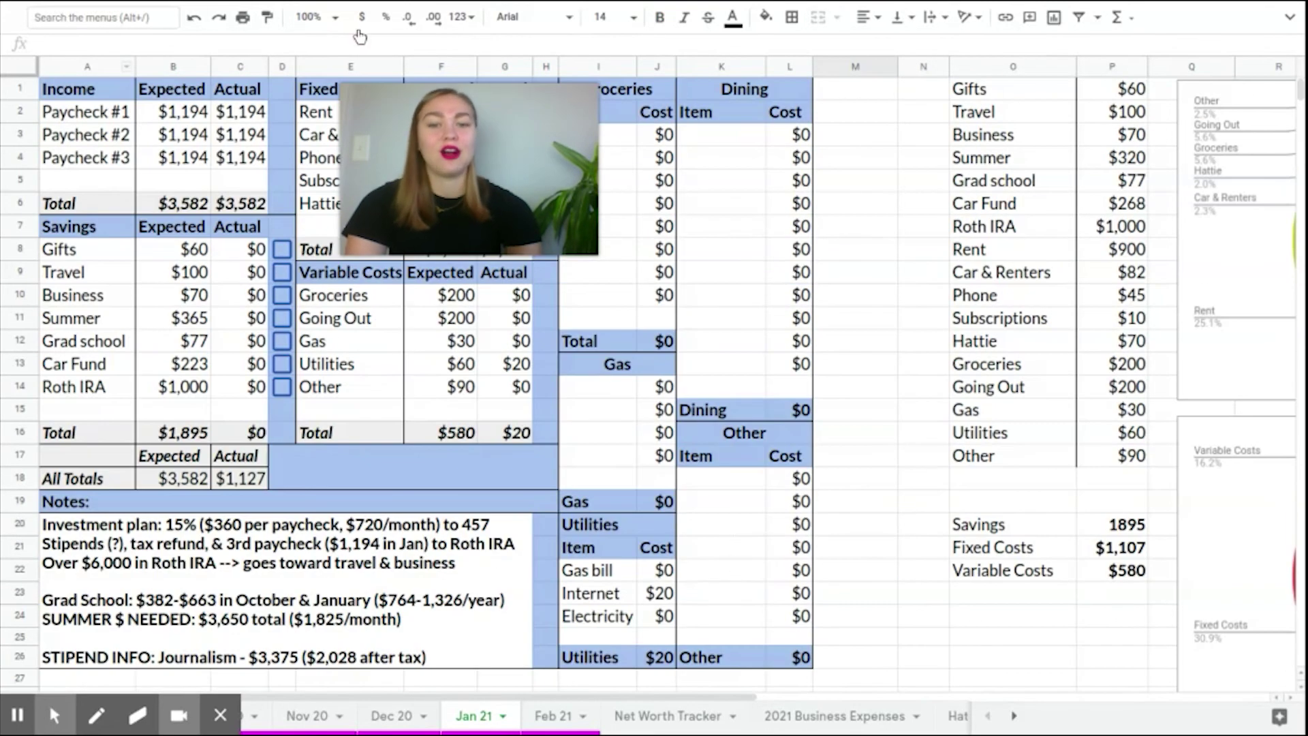
{"action": "left_click", "coordinate": [323, 457]}
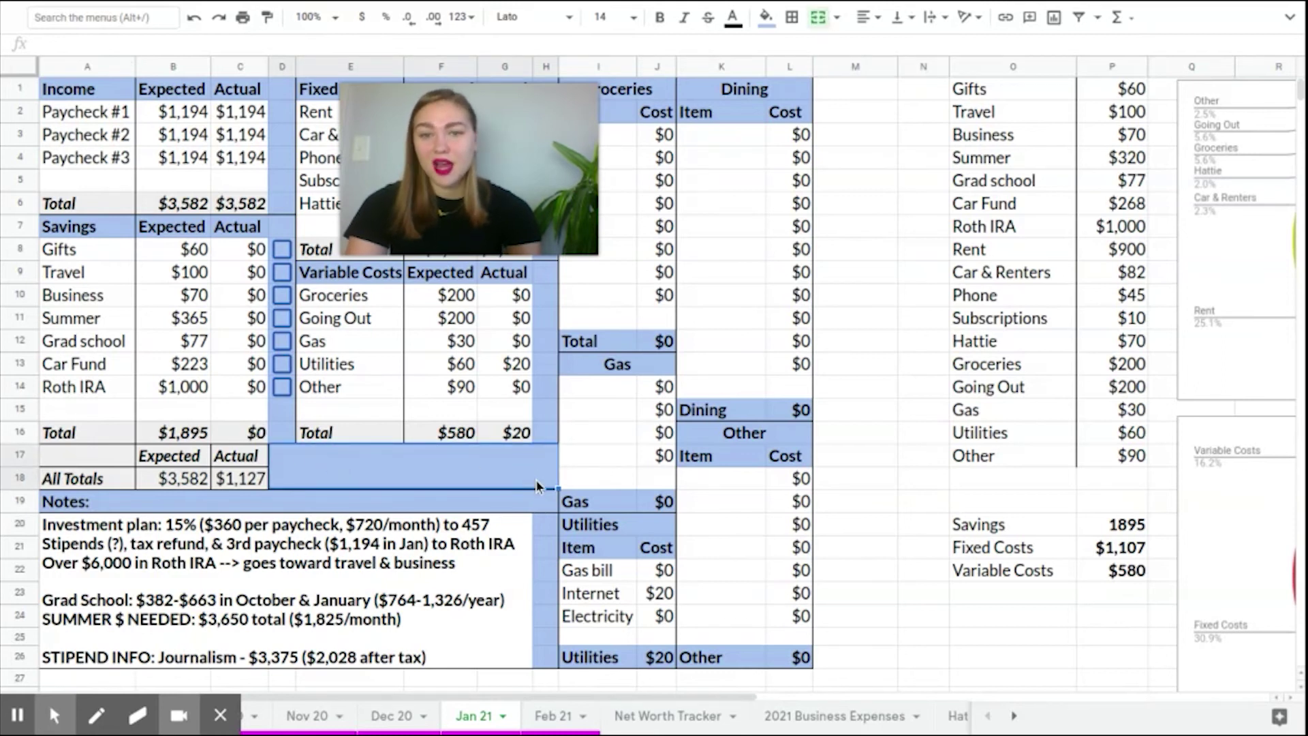
{"action": "scroll", "coordinate": [537, 486], "scroll_direction": "down", "scroll_amount": 3}
{"action": "left_click", "coordinate": [481, 510]}
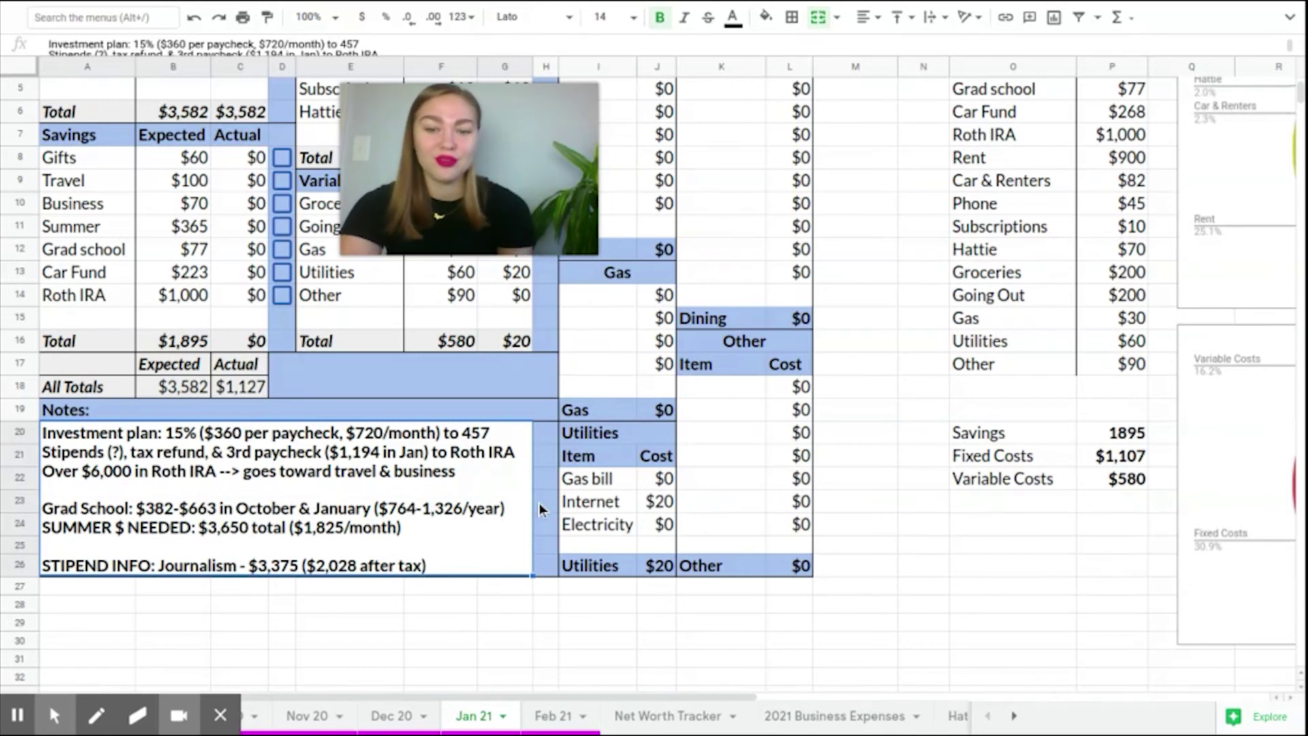
{"action": "scroll", "coordinate": [543, 477], "scroll_direction": "up", "scroll_amount": 3}
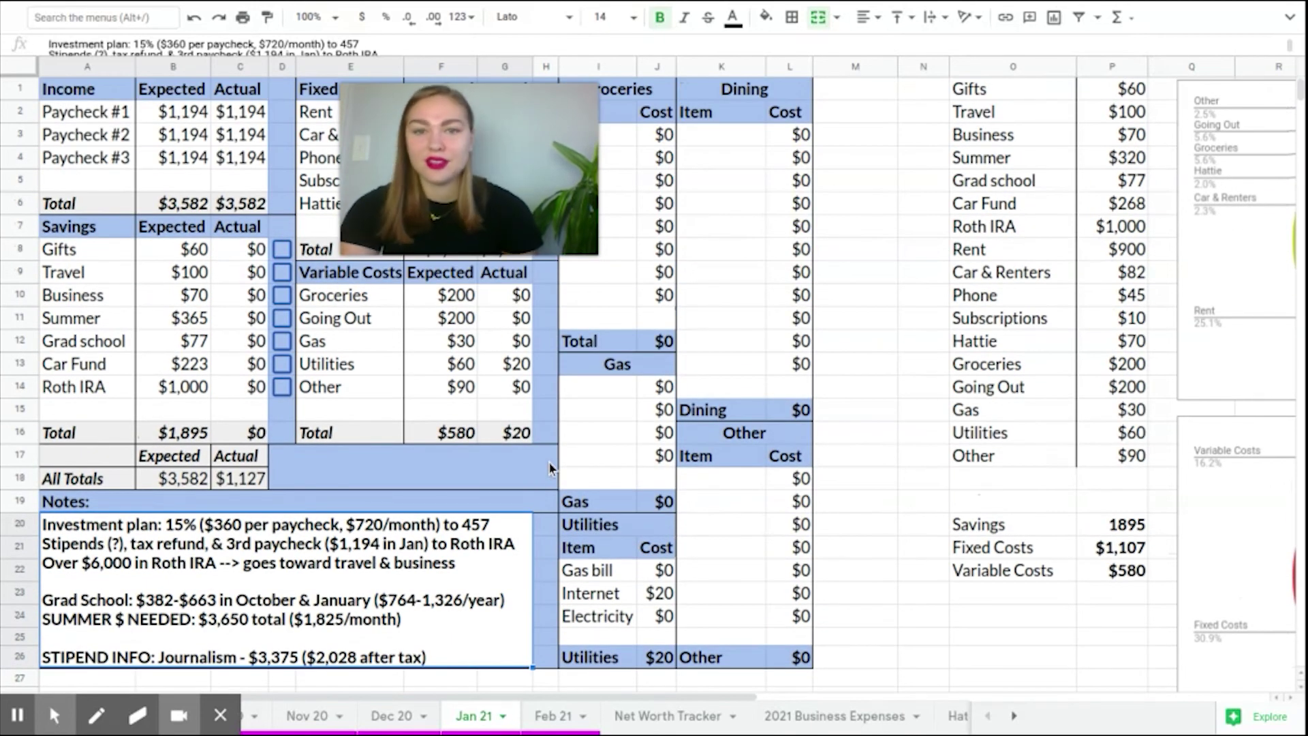
{"action": "left_click", "coordinate": [522, 470]}
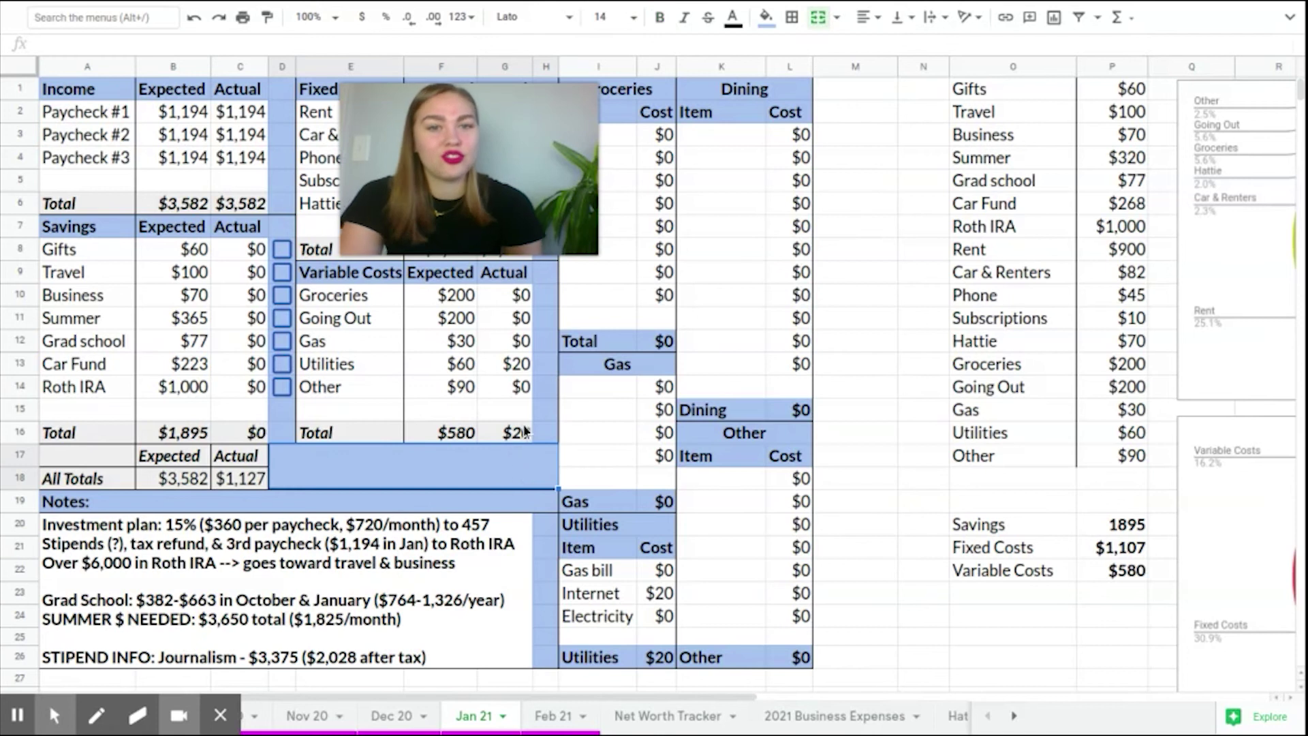
{"action": "left_click", "coordinate": [765, 17]}
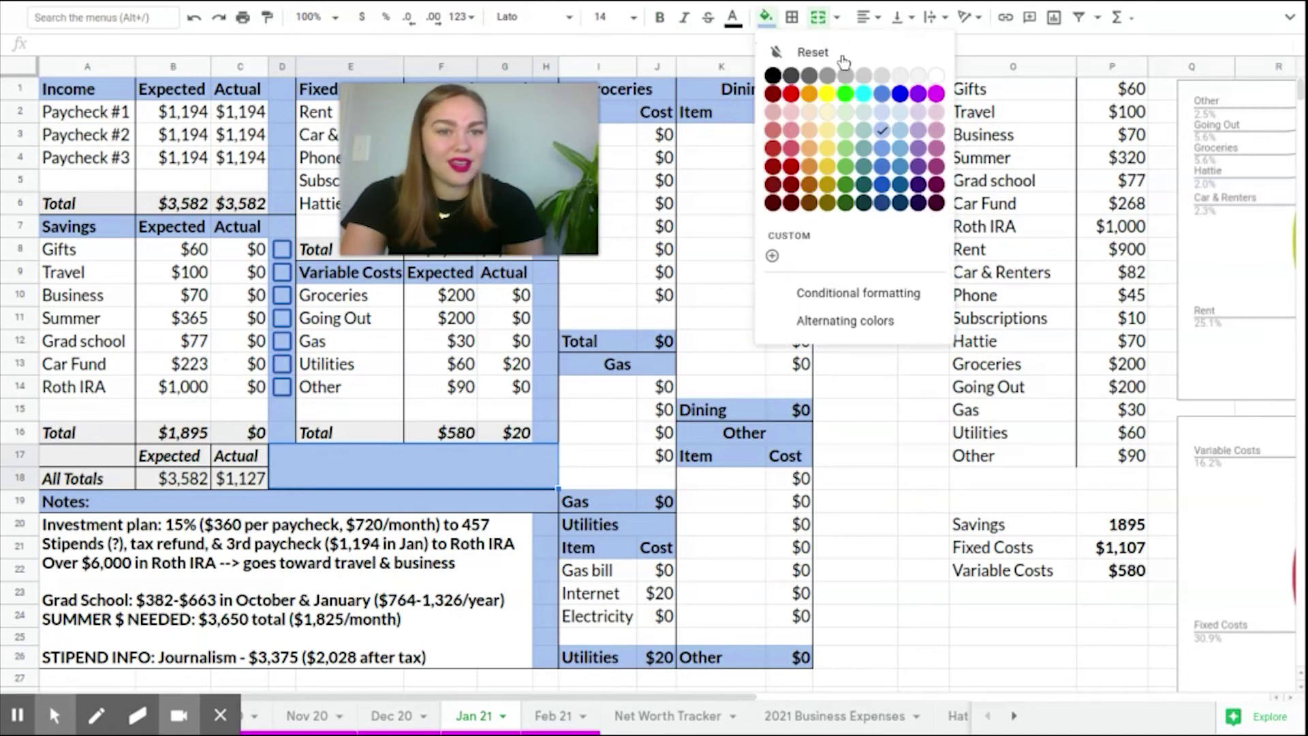
{"action": "left_click", "coordinate": [855, 465]}
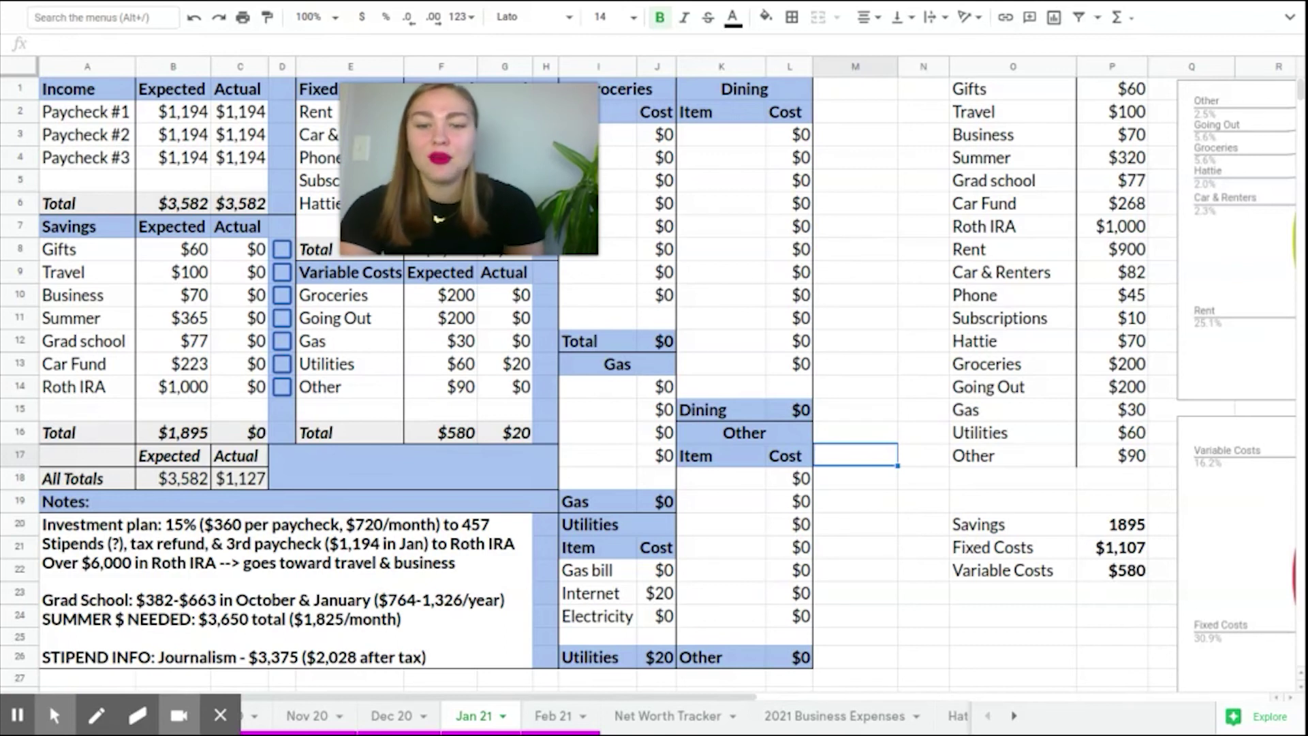
- Add a bottom border to the Dining header K1:L2, then compare it with the Groceries section
{"action": "left_click", "coordinate": [736, 295]}
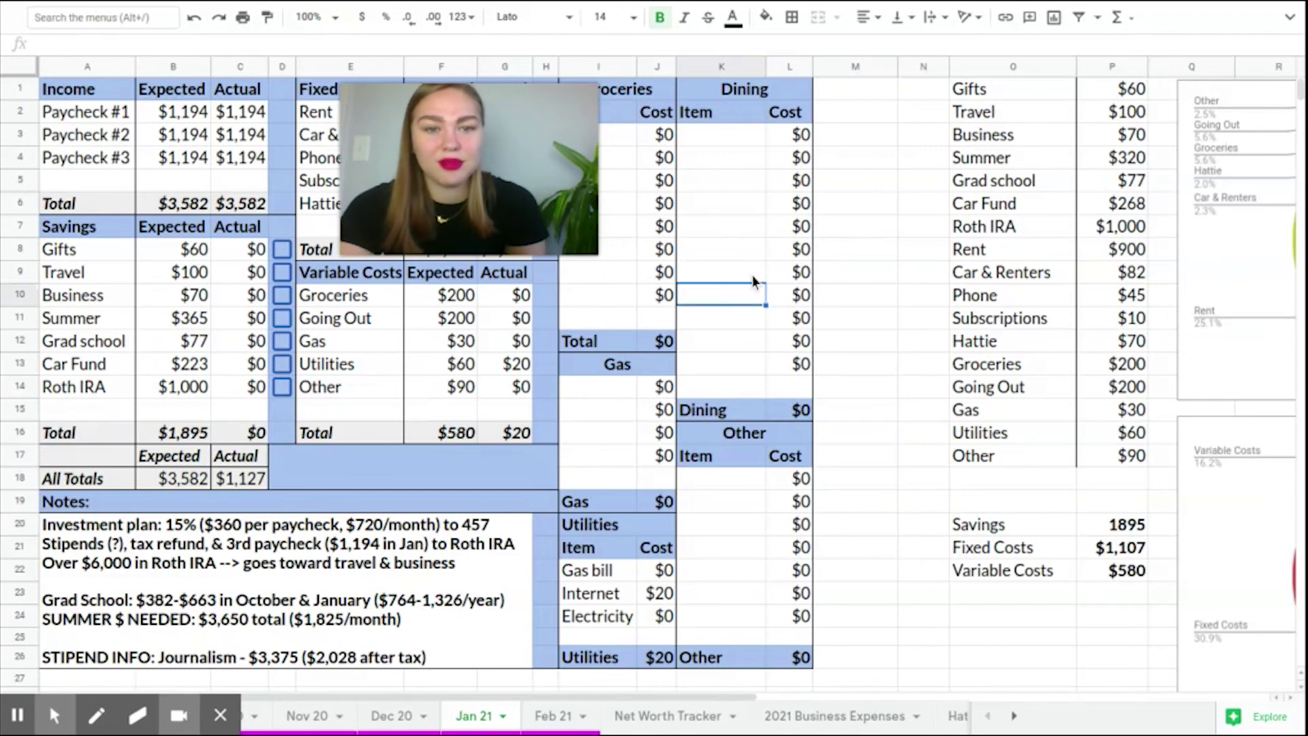
{"action": "left_click", "coordinate": [726, 230]}
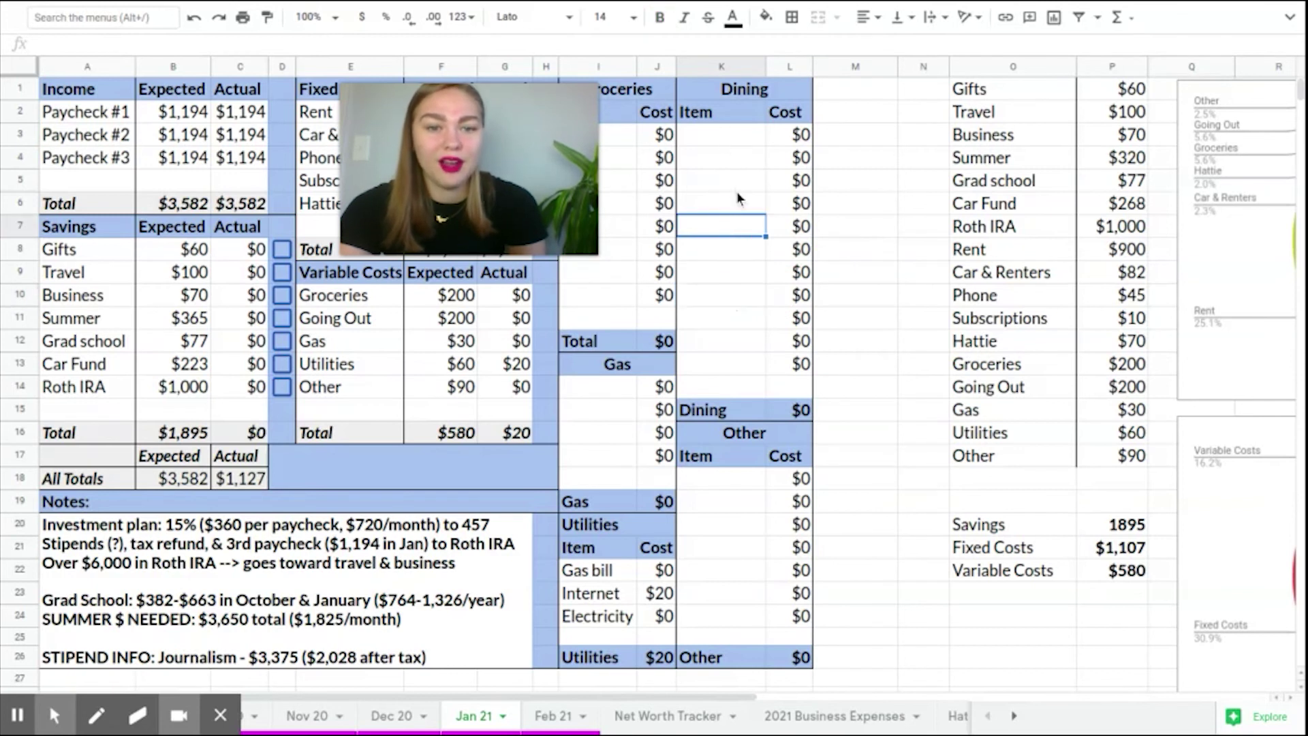
{"action": "left_click_drag", "start_coordinate": [709, 99], "coordinate": [713, 111]}
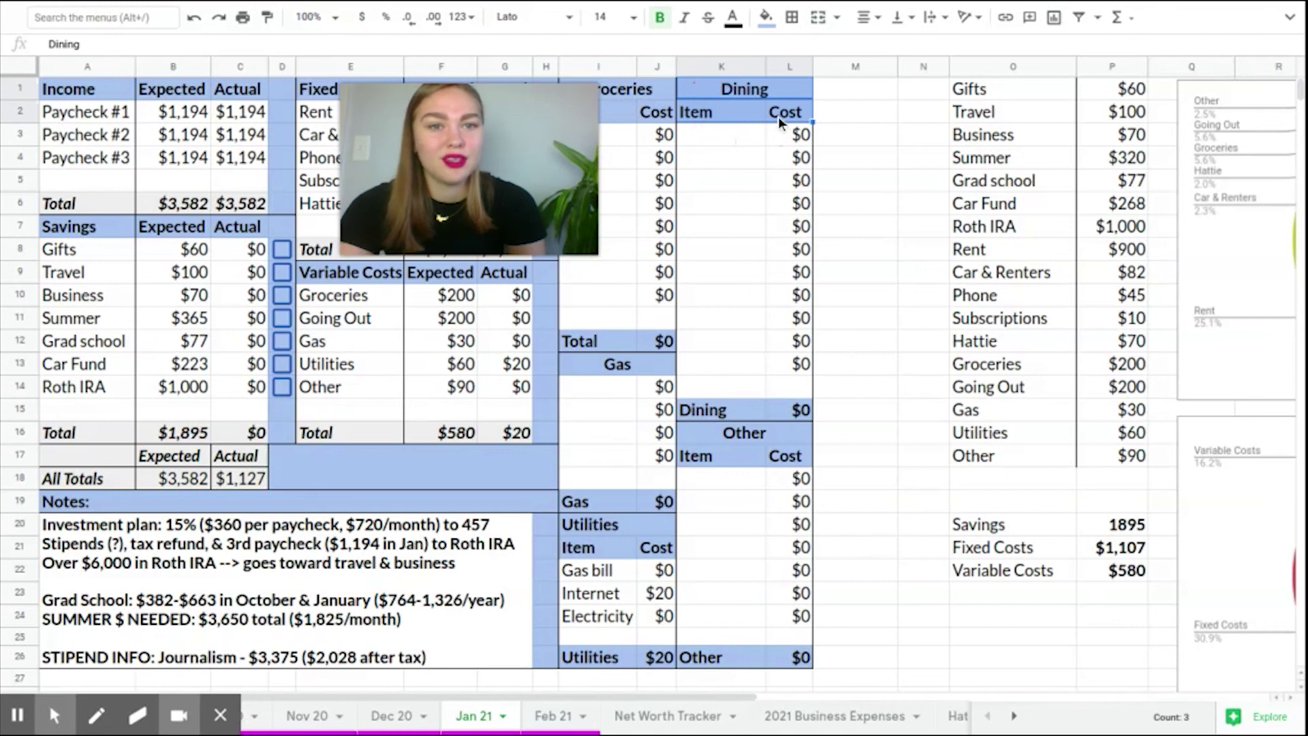
{"action": "left_click", "coordinate": [792, 20]}
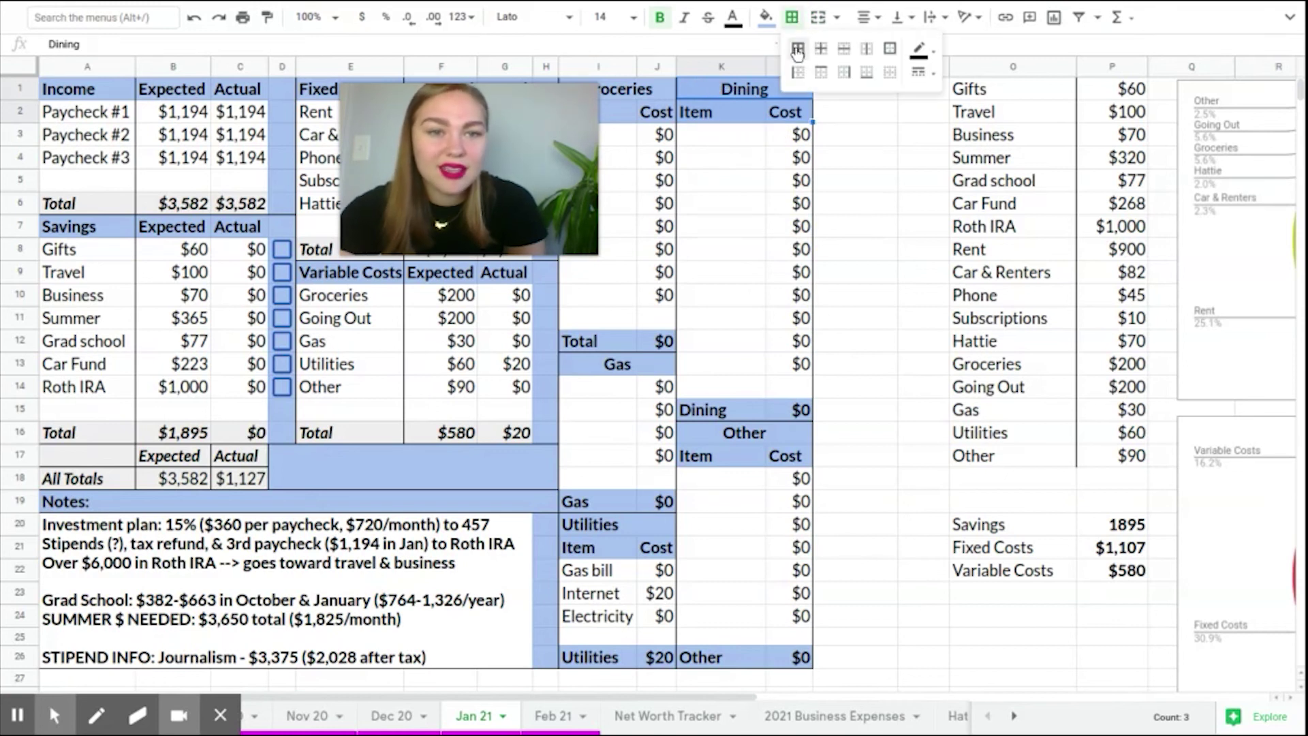
{"action": "left_click", "coordinate": [866, 73]}
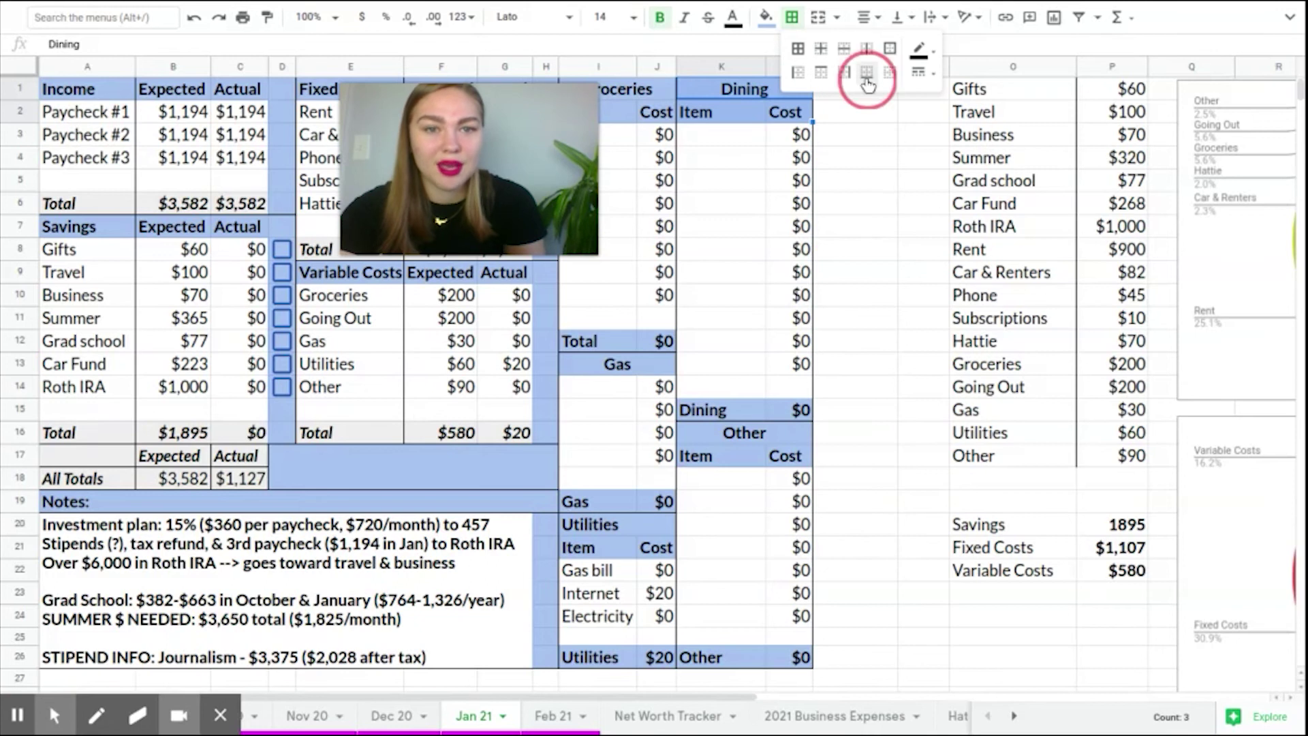
{"action": "left_click", "coordinate": [791, 204]}
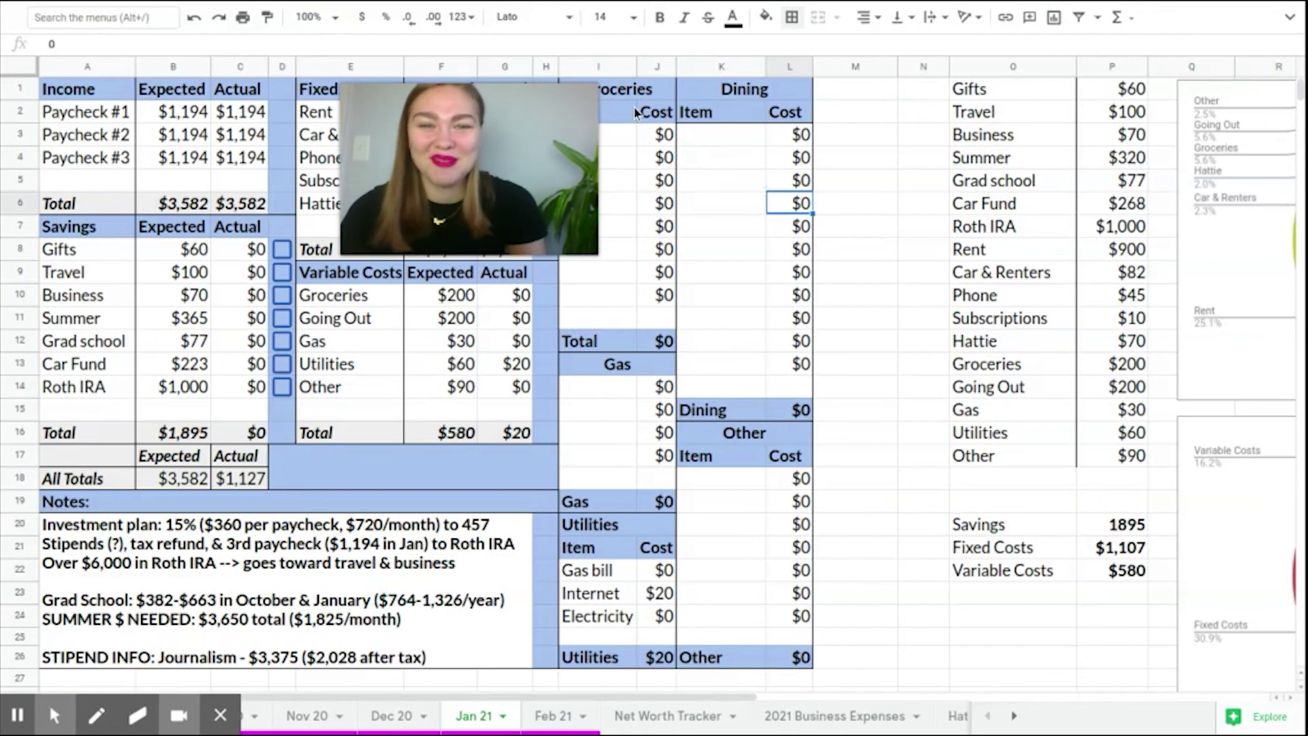
{"action": "left_click_drag", "start_coordinate": [623, 94], "coordinate": [625, 415]}
{"action": "left_click_drag", "start_coordinate": [624, 463], "coordinate": [628, 504]}
- Clear the Dining header borders and apply right and left edge borders instead
{"action": "left_click", "coordinate": [721, 295]}
{"action": "left_click_drag", "start_coordinate": [729, 92], "coordinate": [761, 105]}
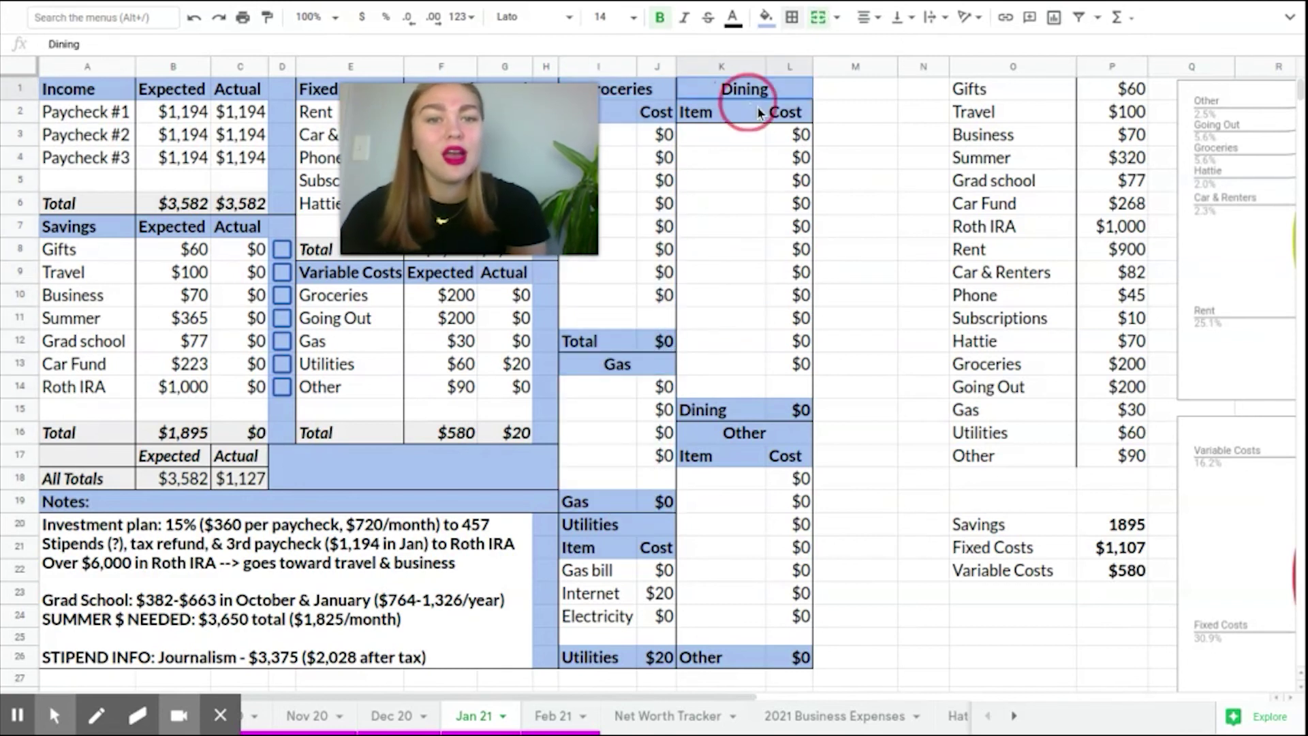
{"action": "left_click", "coordinate": [792, 18]}
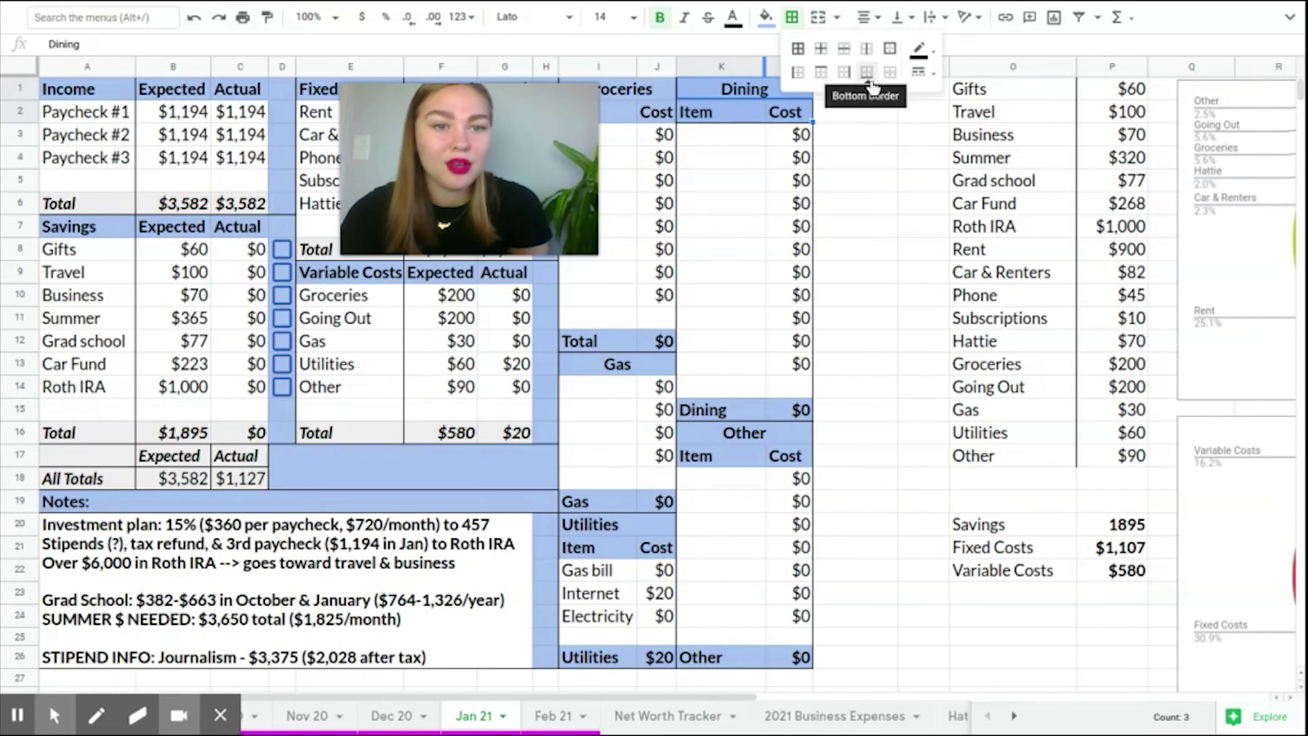
{"action": "left_click", "coordinate": [892, 83]}
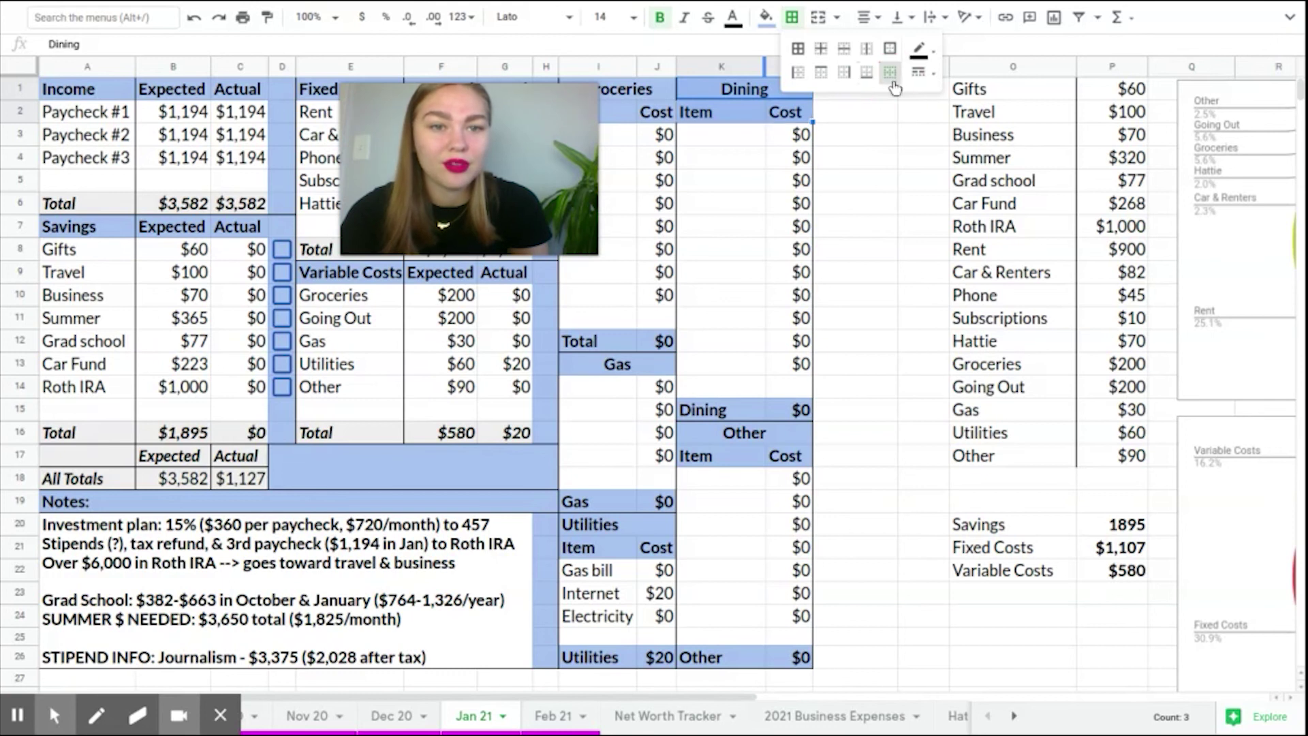
{"action": "left_click", "coordinate": [844, 72]}
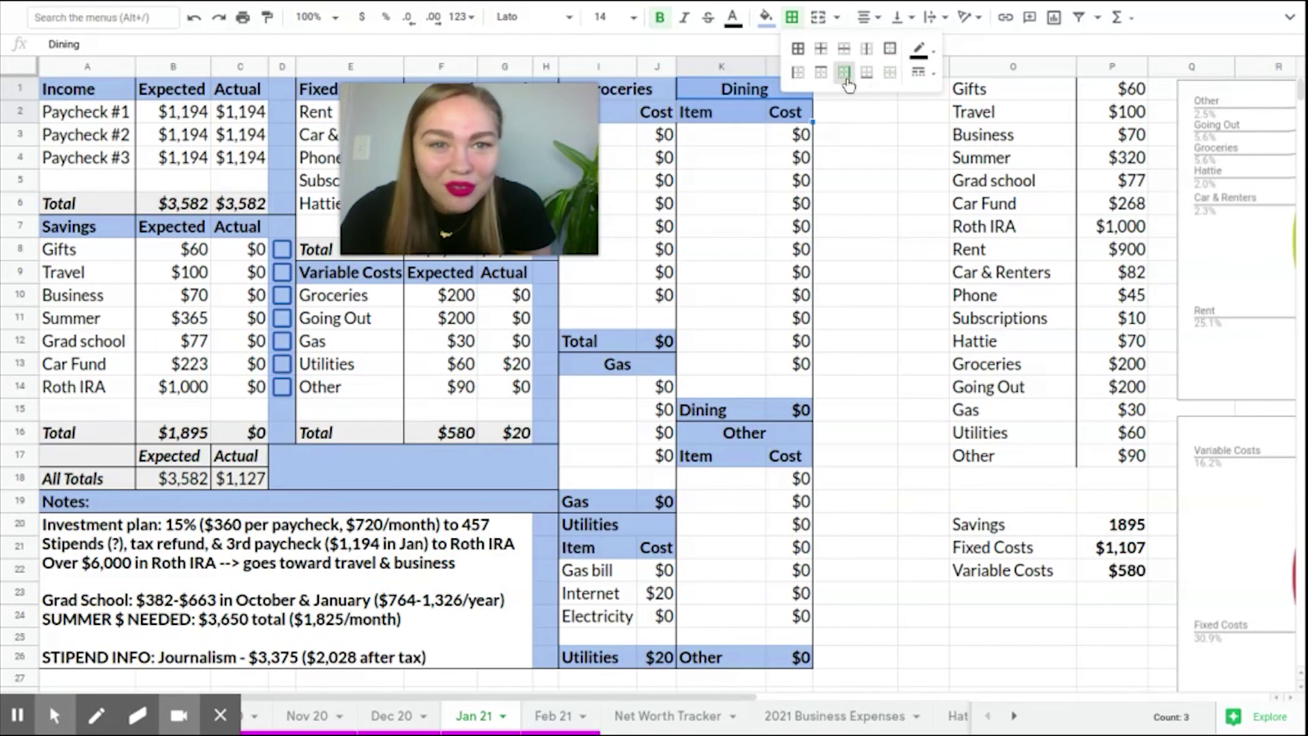
{"action": "left_click", "coordinate": [800, 73]}
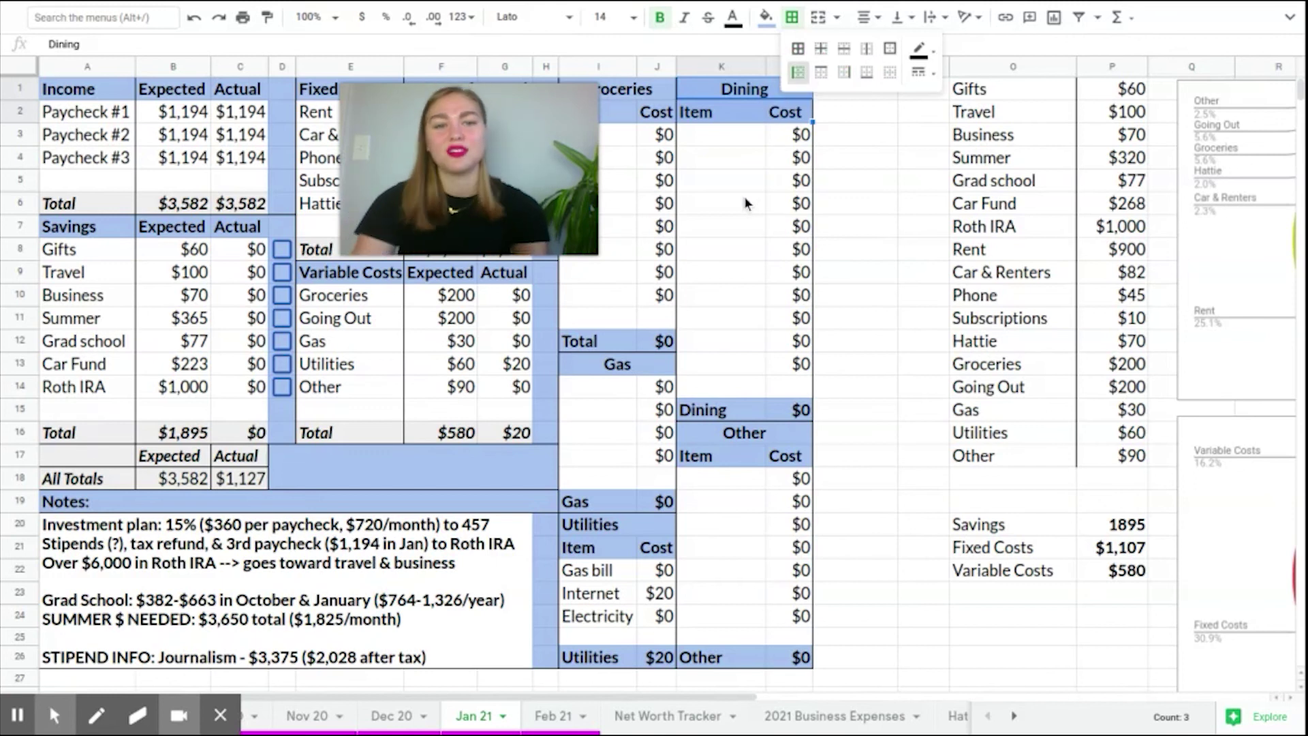
{"action": "left_click", "coordinate": [747, 203]}
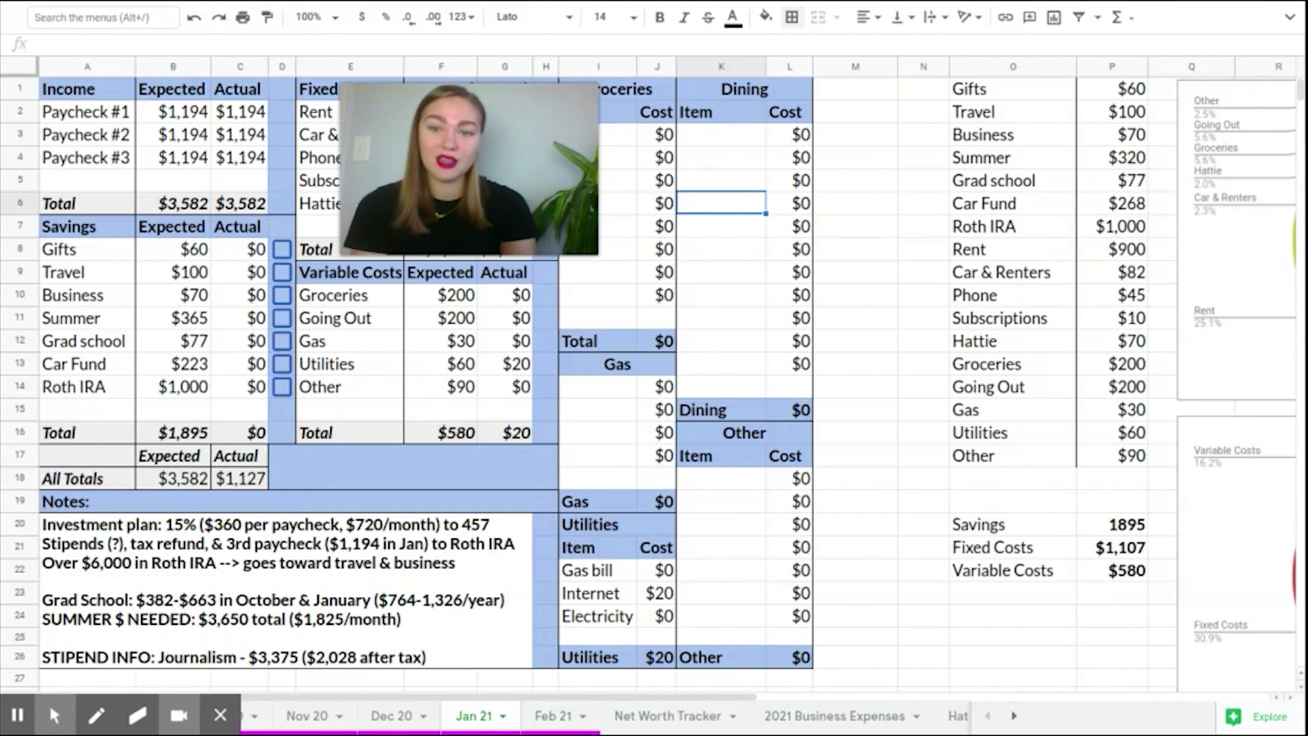
{"action": "left_click", "coordinate": [182, 135]}
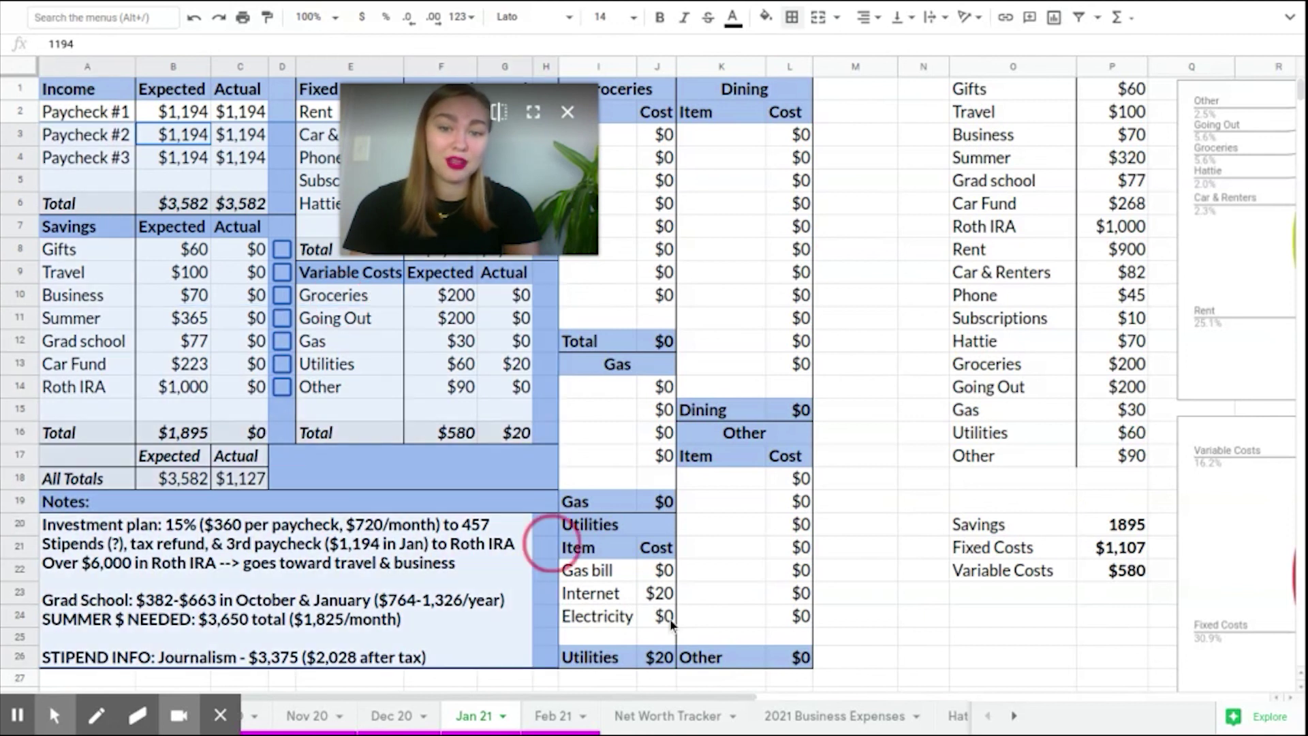
{"action": "left_click", "coordinate": [831, 458]}
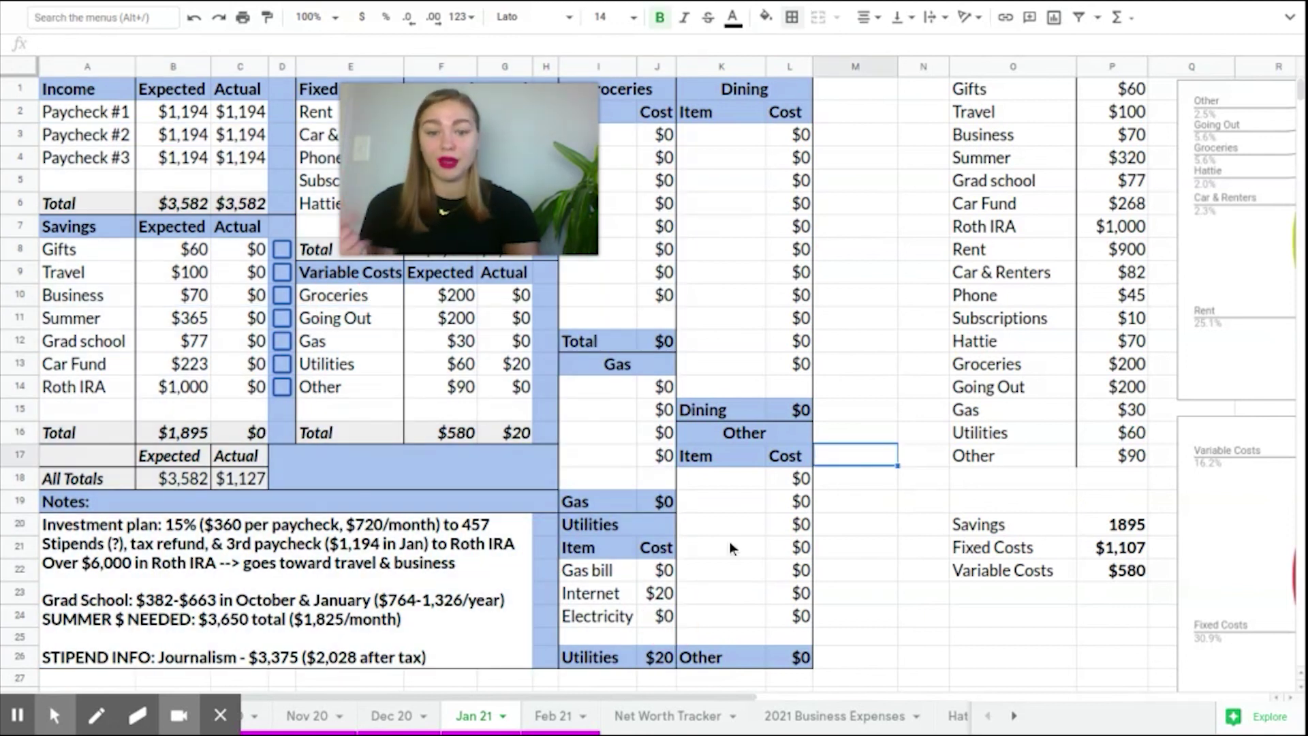
{"action": "left_click", "coordinate": [390, 718]}
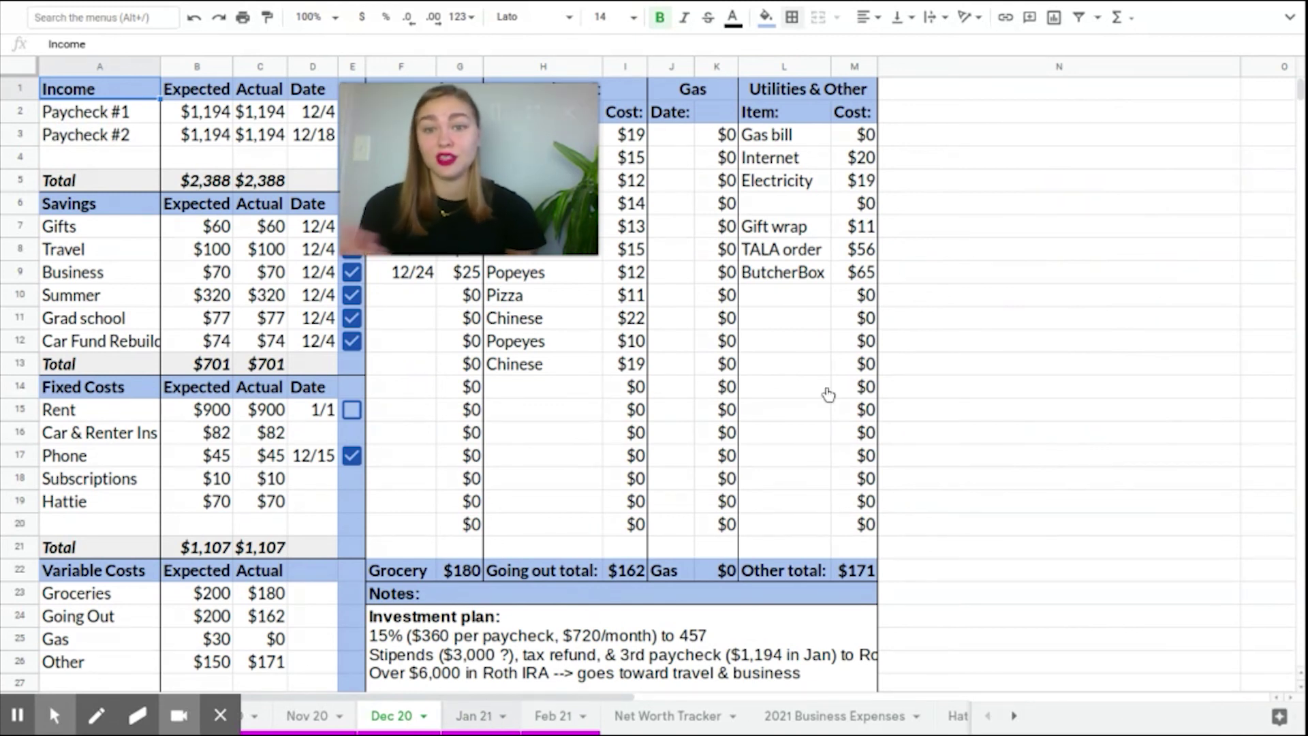
{"action": "key", "text": "ctrl+Page_Down"}
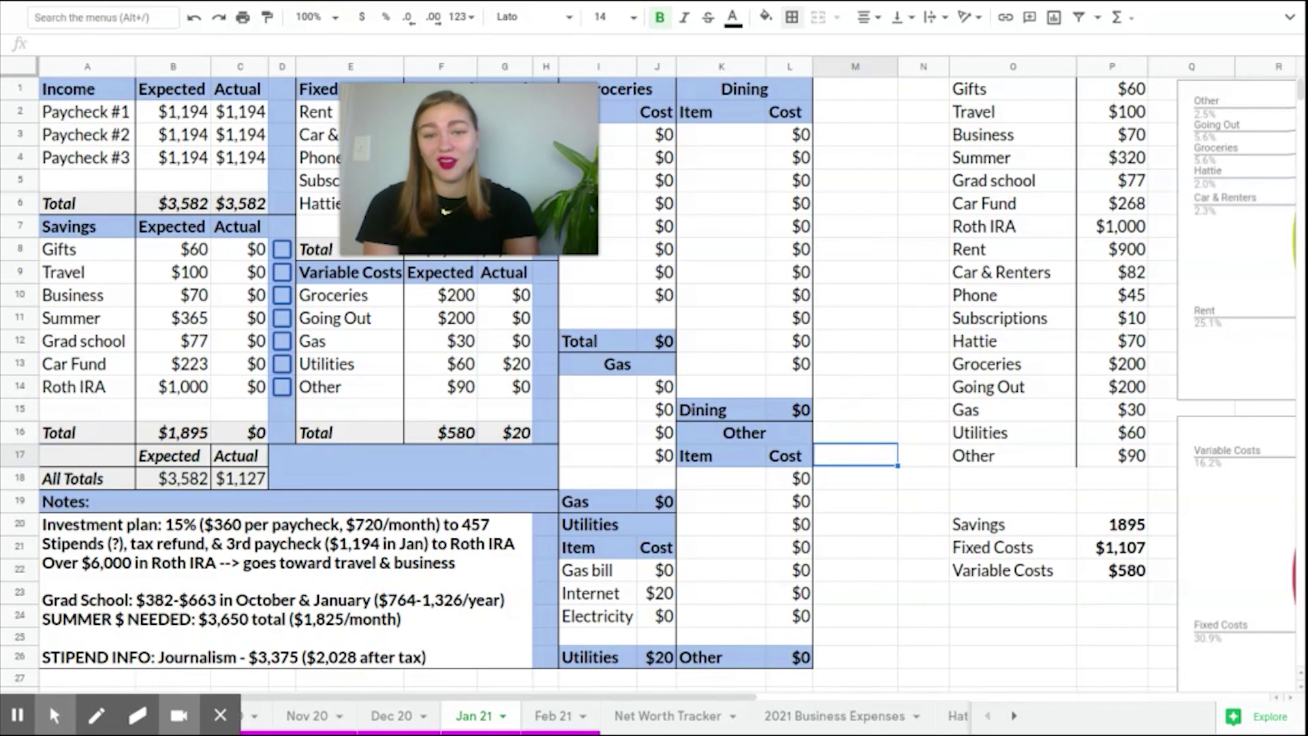